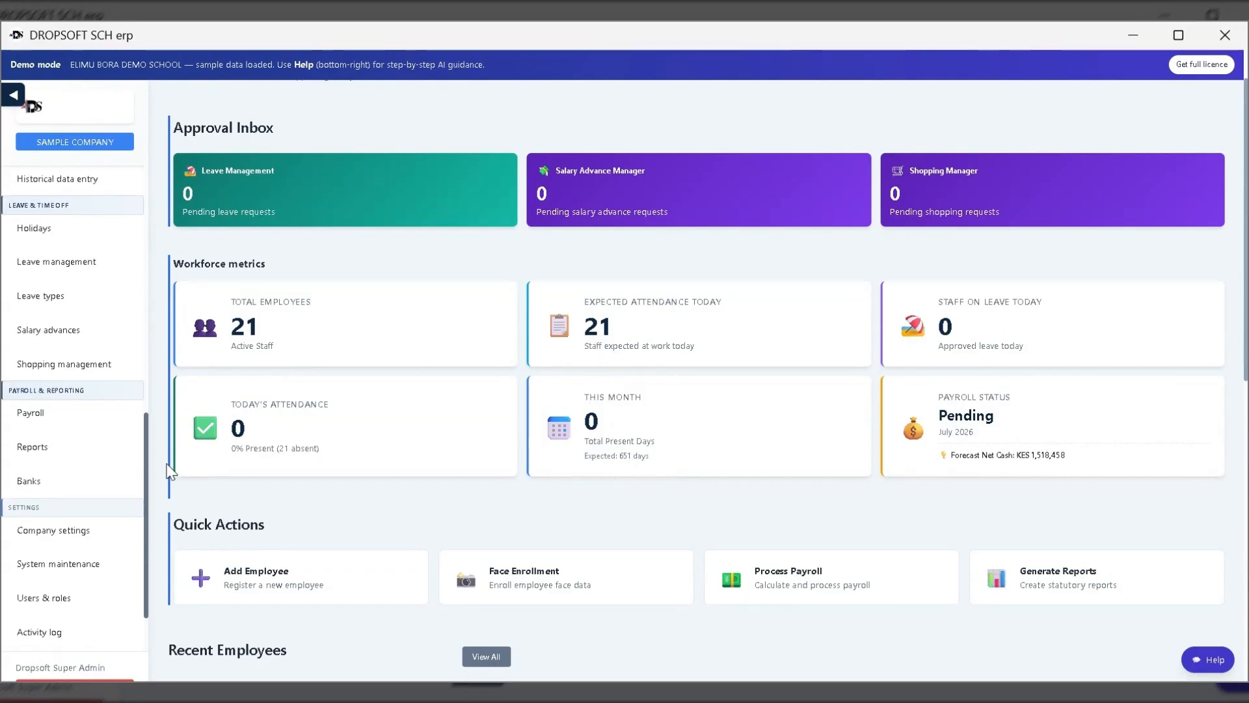
Load the national holidays for 2026 into holiday management and review the holiday list and yearly calendar
{"action": "scroll", "coordinate": [168, 485], "scroll_direction": "down", "scroll_amount": 2}
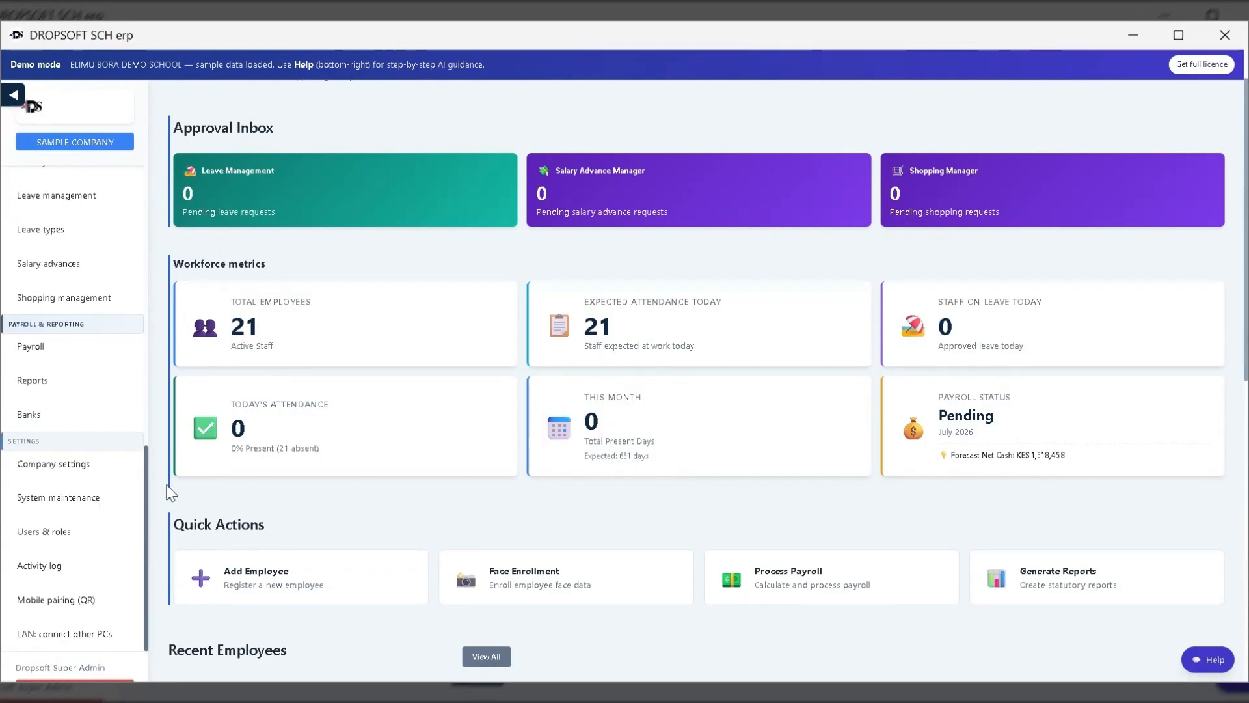
{"action": "scroll", "coordinate": [75, 358], "scroll_direction": "up", "scroll_amount": 3}
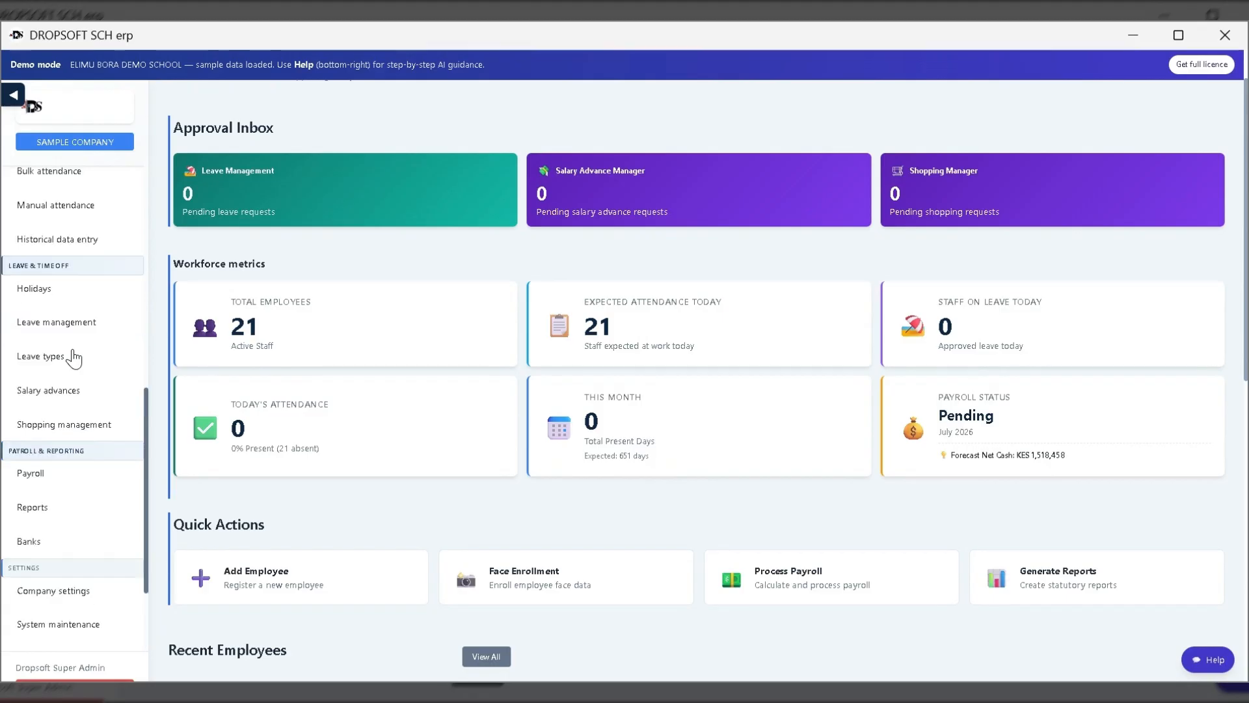
{"action": "left_click", "coordinate": [51, 286]}
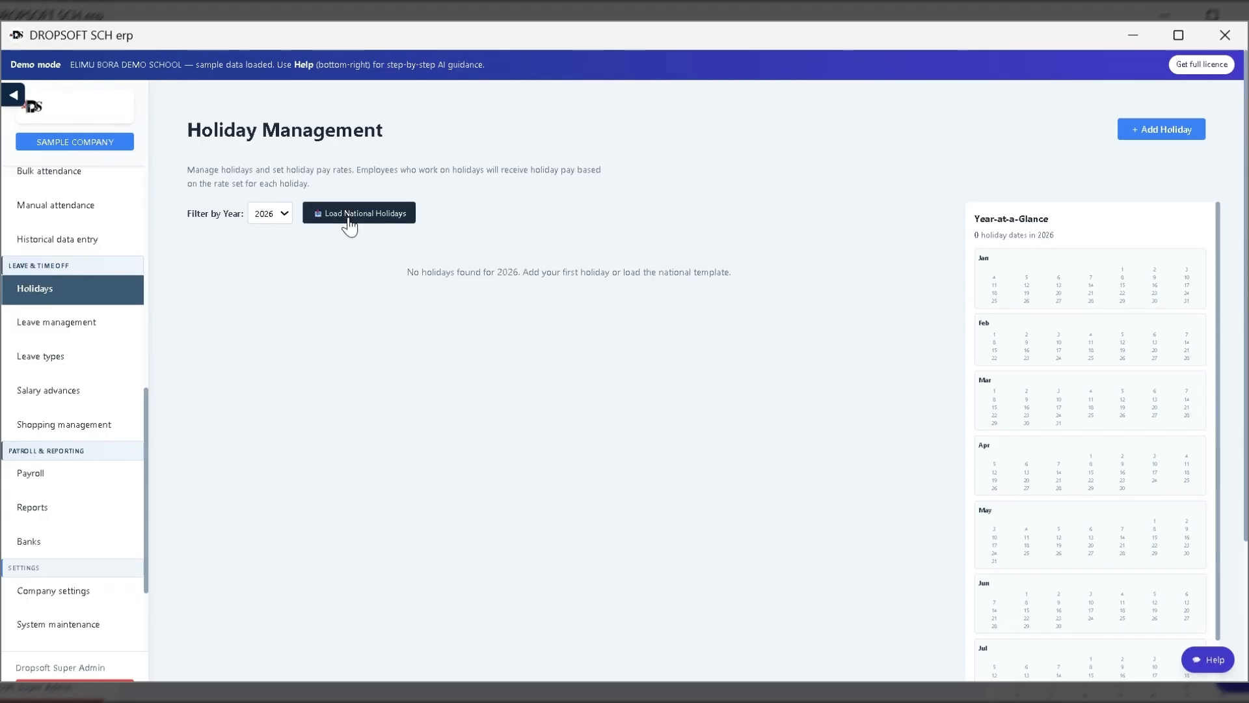
{"action": "left_click", "coordinate": [376, 215]}
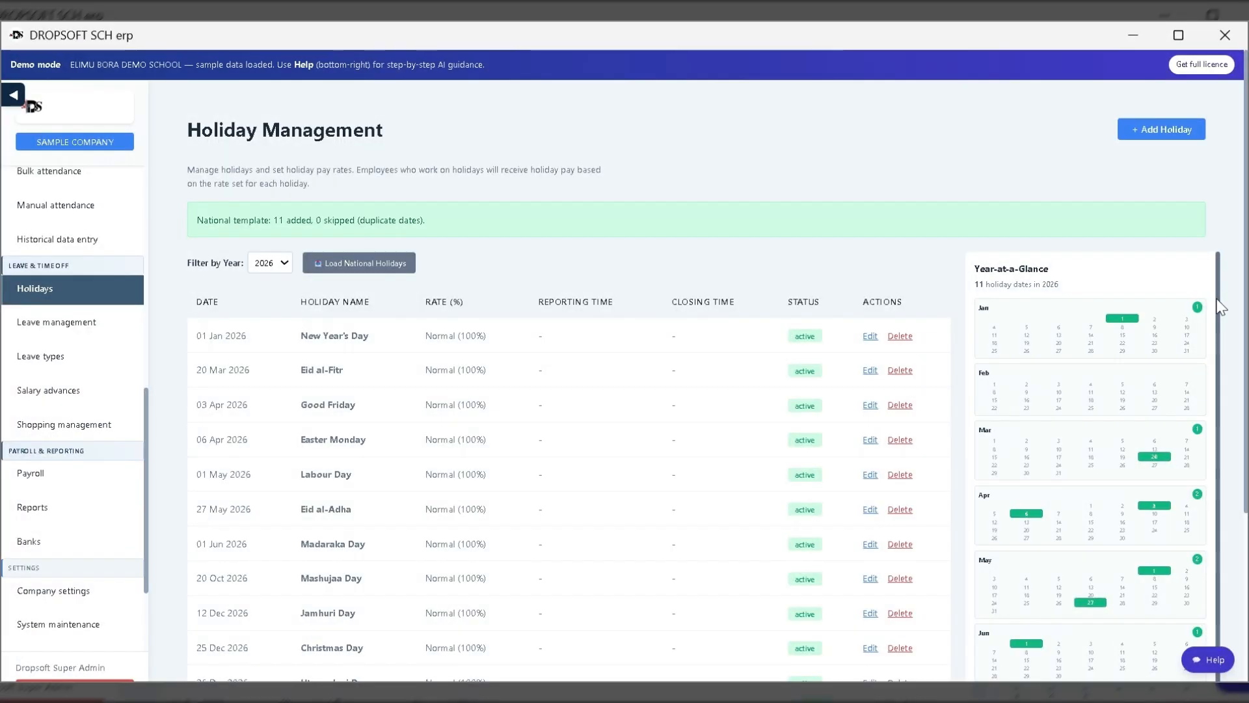
{"action": "left_click_drag", "start_coordinate": [1221, 315], "coordinate": [1226, 446]}
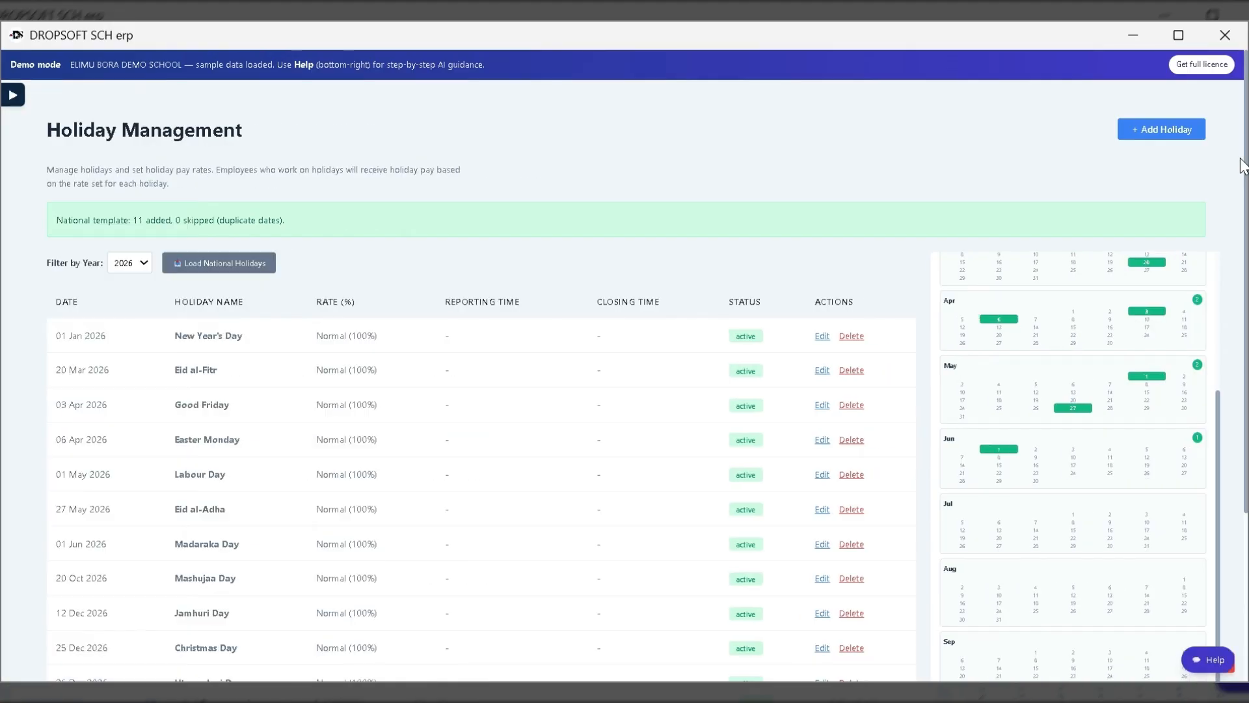
{"action": "scroll", "coordinate": [493, 489], "scroll_direction": "down", "scroll_amount": 4}
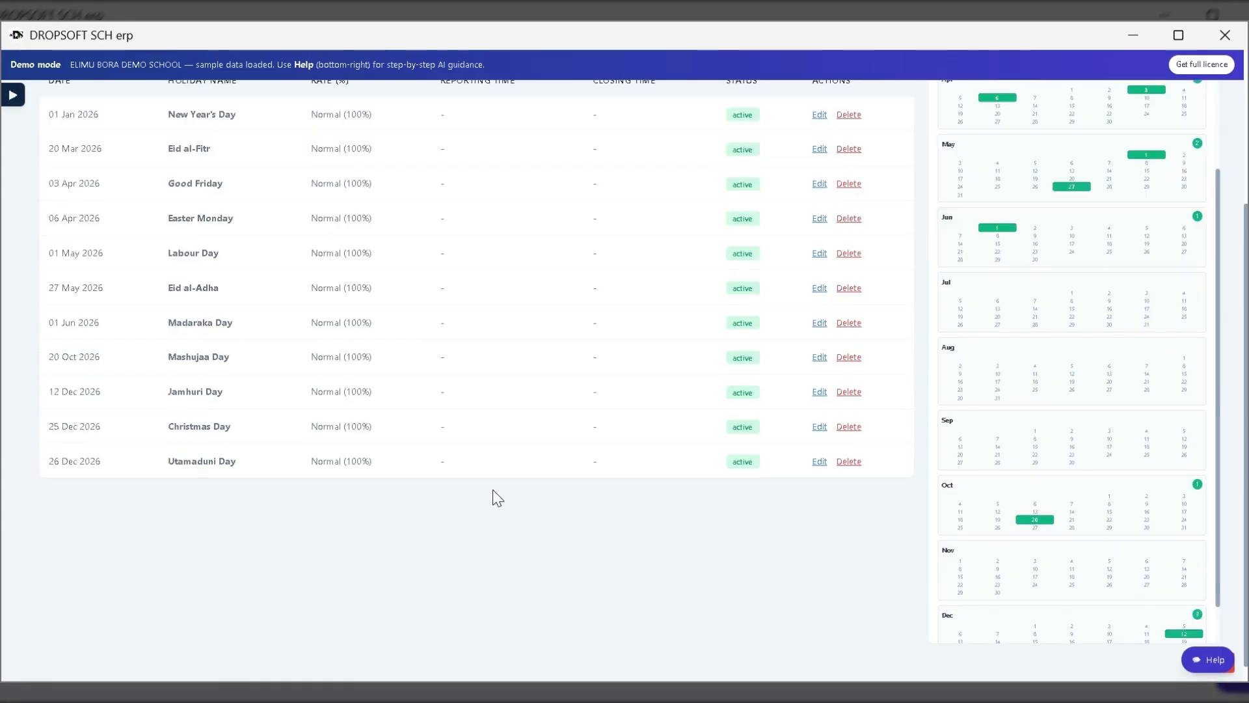
{"action": "scroll", "coordinate": [496, 492], "scroll_direction": "up", "scroll_amount": 4}
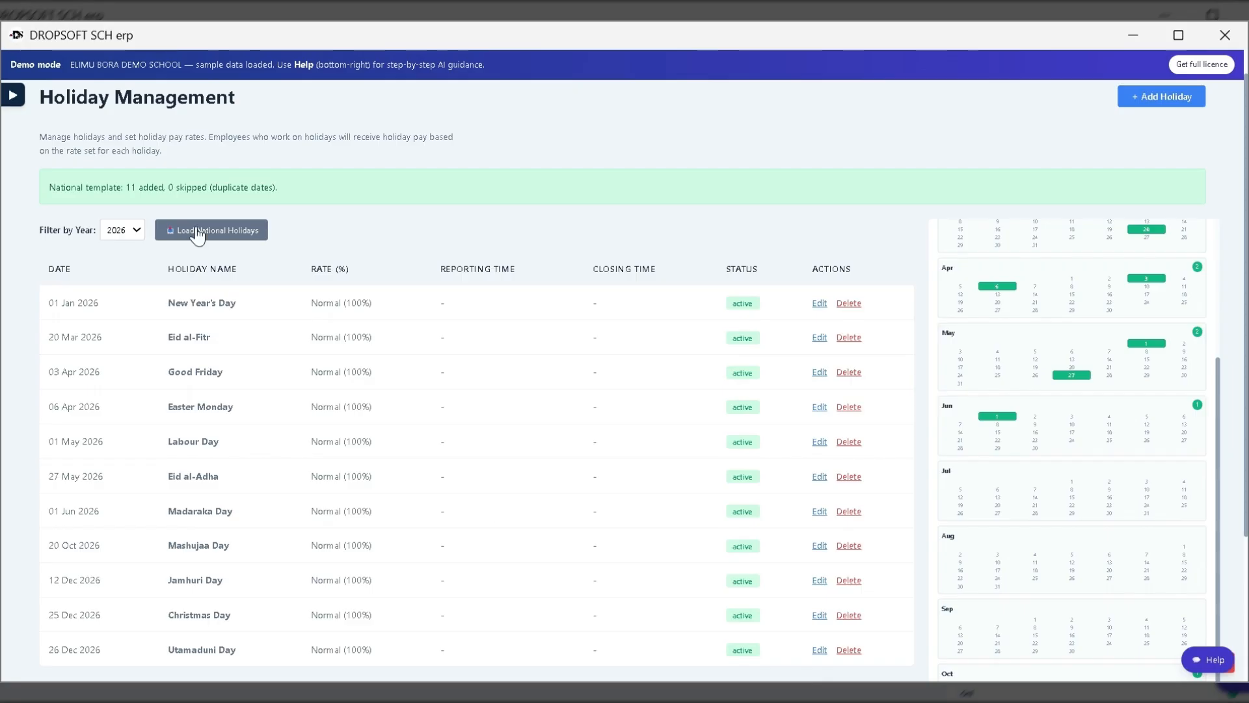
Create the default leave types in leave types management
{"action": "left_click", "coordinate": [14, 98]}
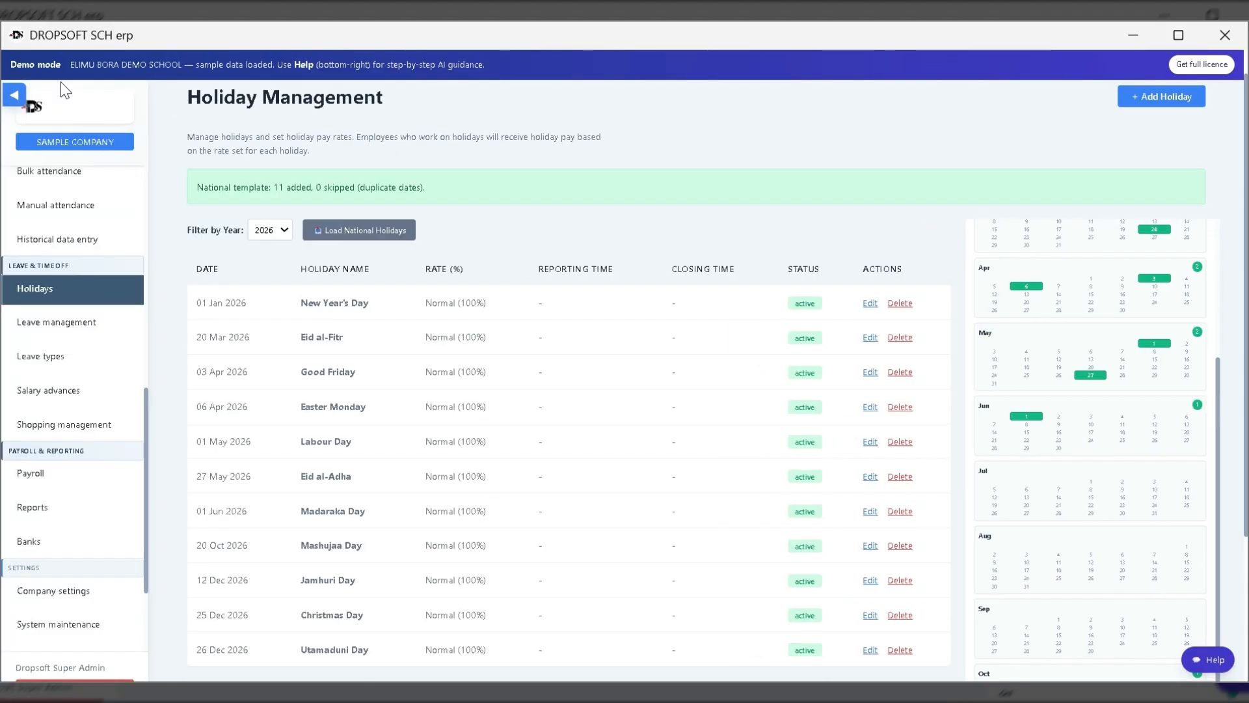
{"action": "left_click", "coordinate": [83, 332]}
{"action": "left_click", "coordinate": [56, 356]}
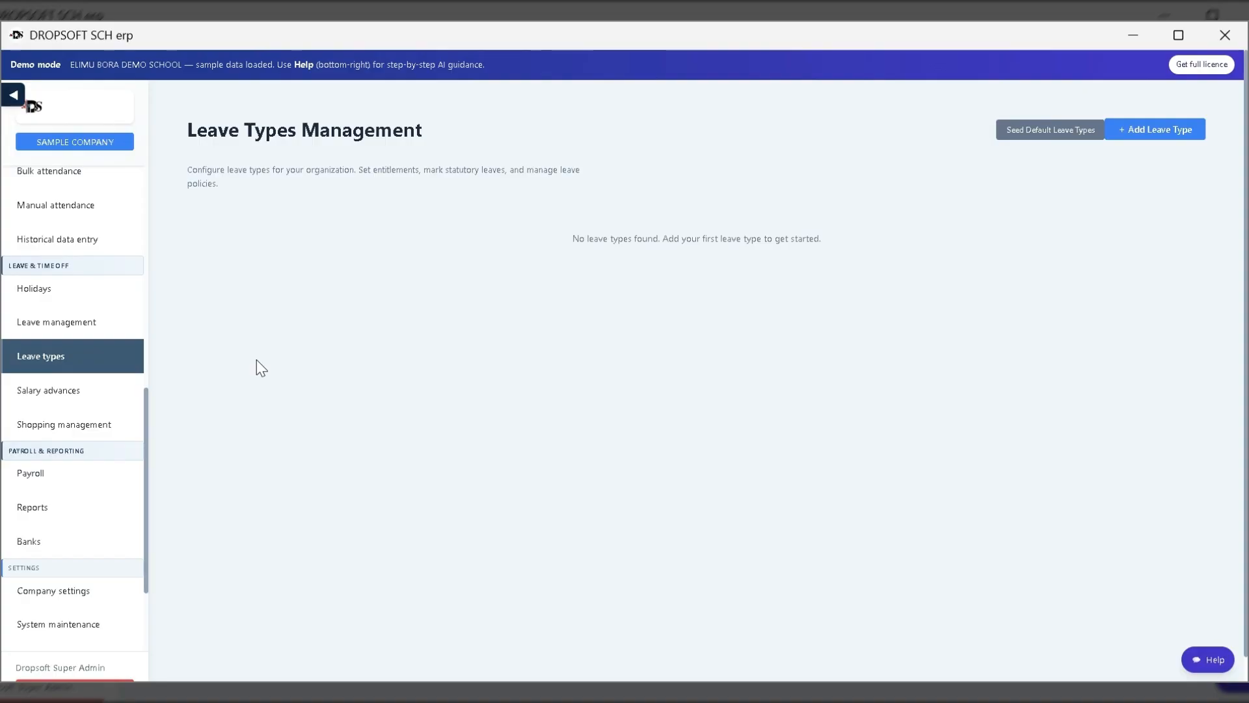
{"action": "left_click", "coordinate": [1041, 128]}
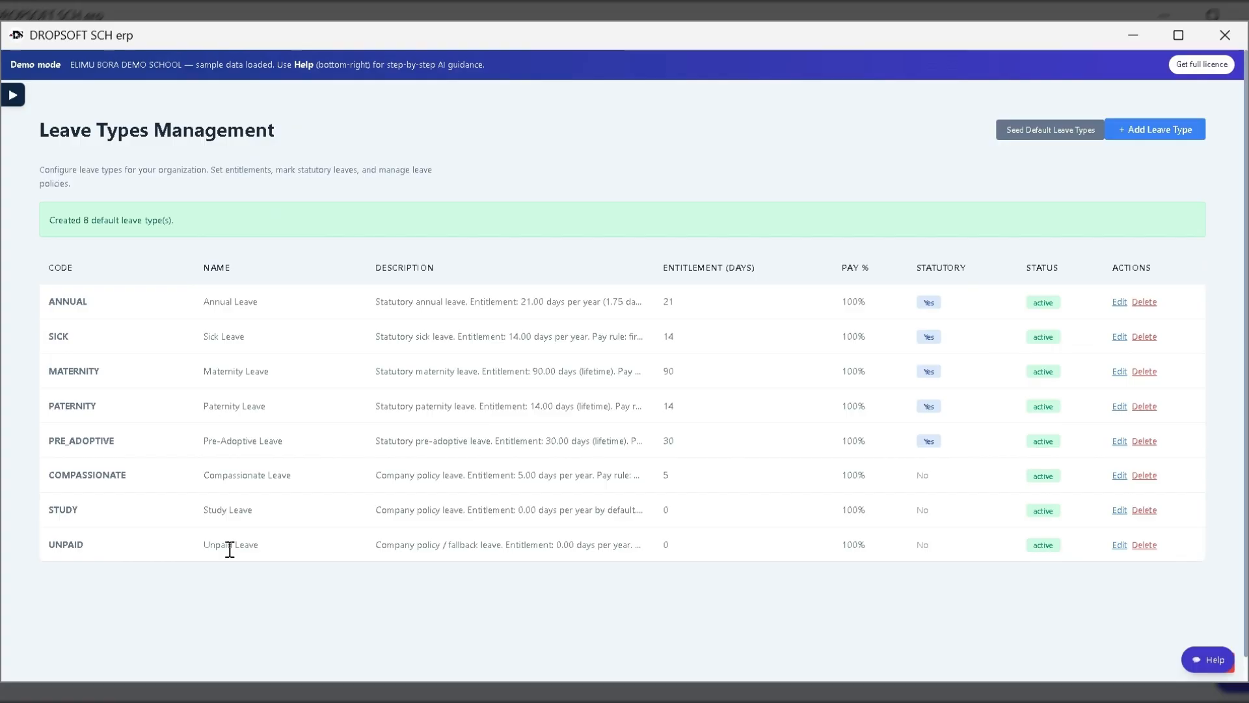
Set the Annual Leave entitlement to 30 days and save the leave type
{"action": "left_click", "coordinate": [1120, 304]}
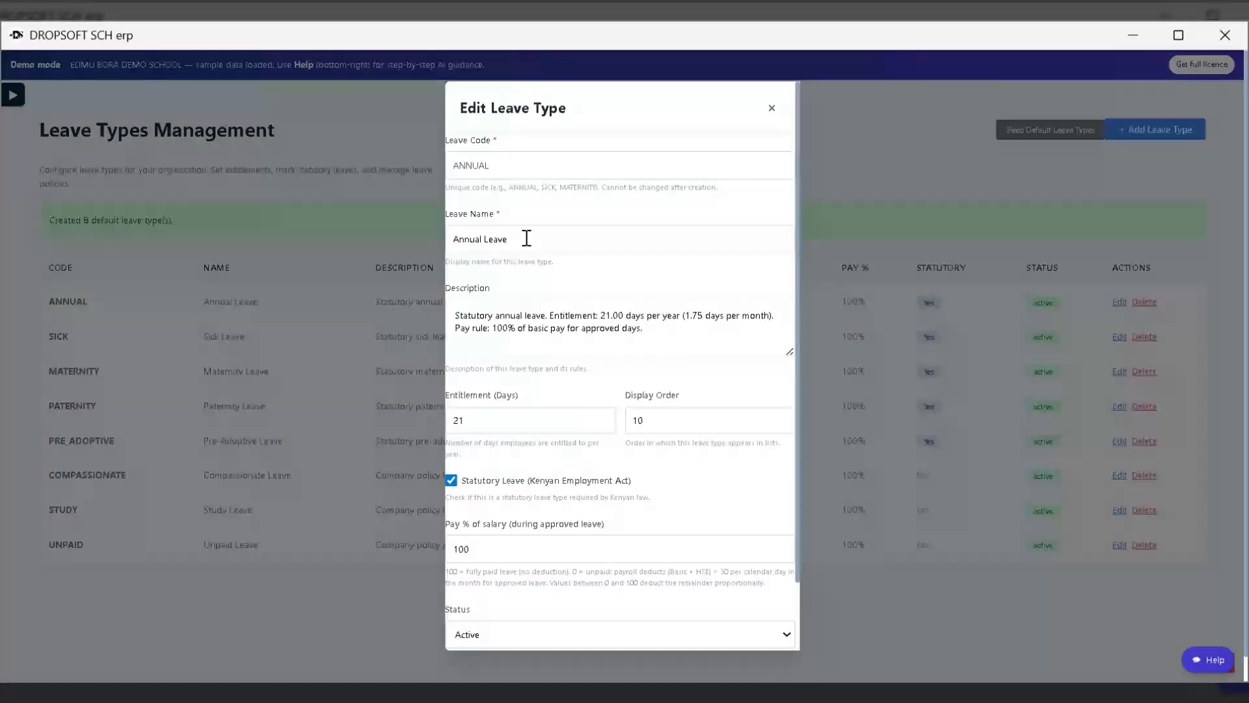
{"action": "double_click", "coordinate": [458, 419]}
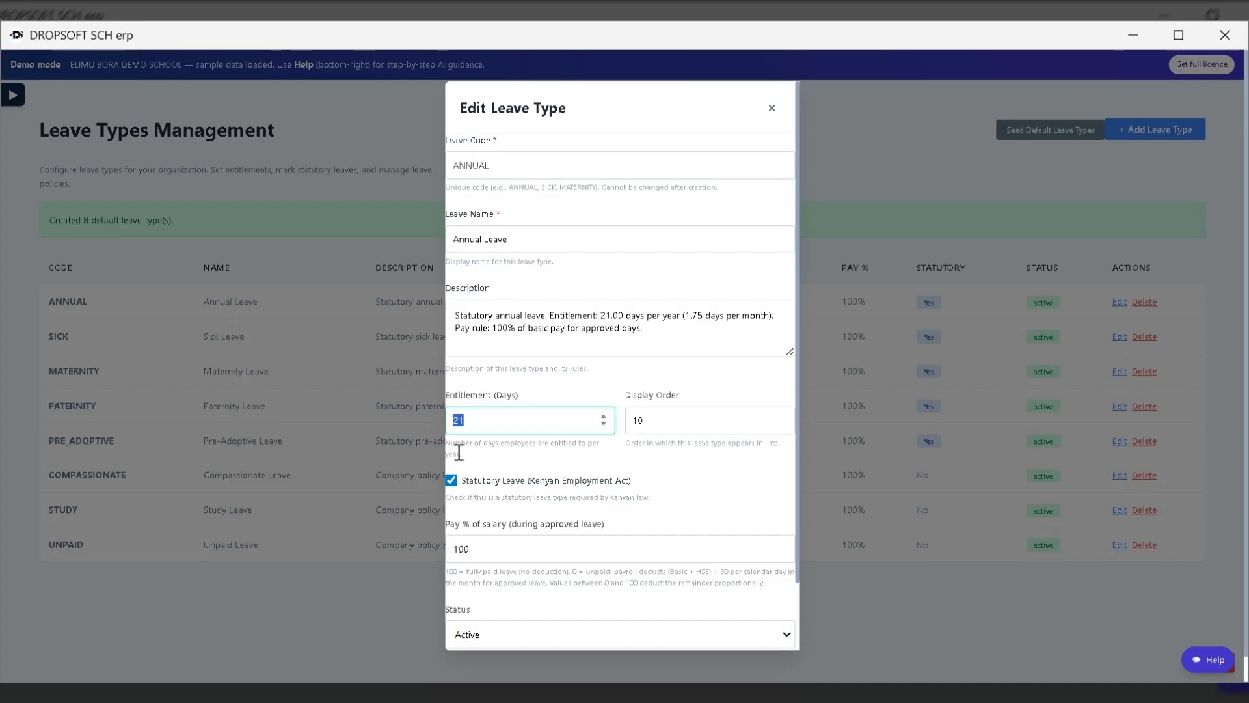
{"action": "type", "text": "30"}
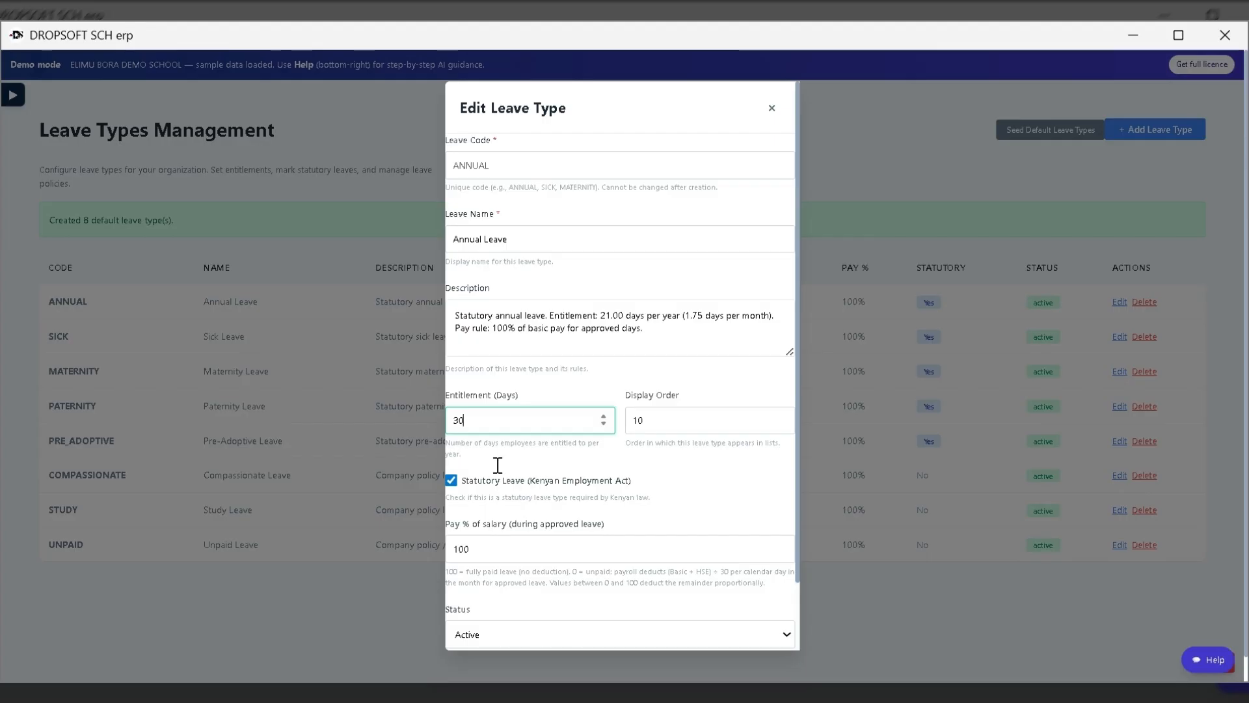
{"action": "scroll", "coordinate": [724, 515], "scroll_direction": "down", "scroll_amount": 1}
{"action": "scroll", "coordinate": [724, 515], "scroll_direction": "down", "scroll_amount": 2}
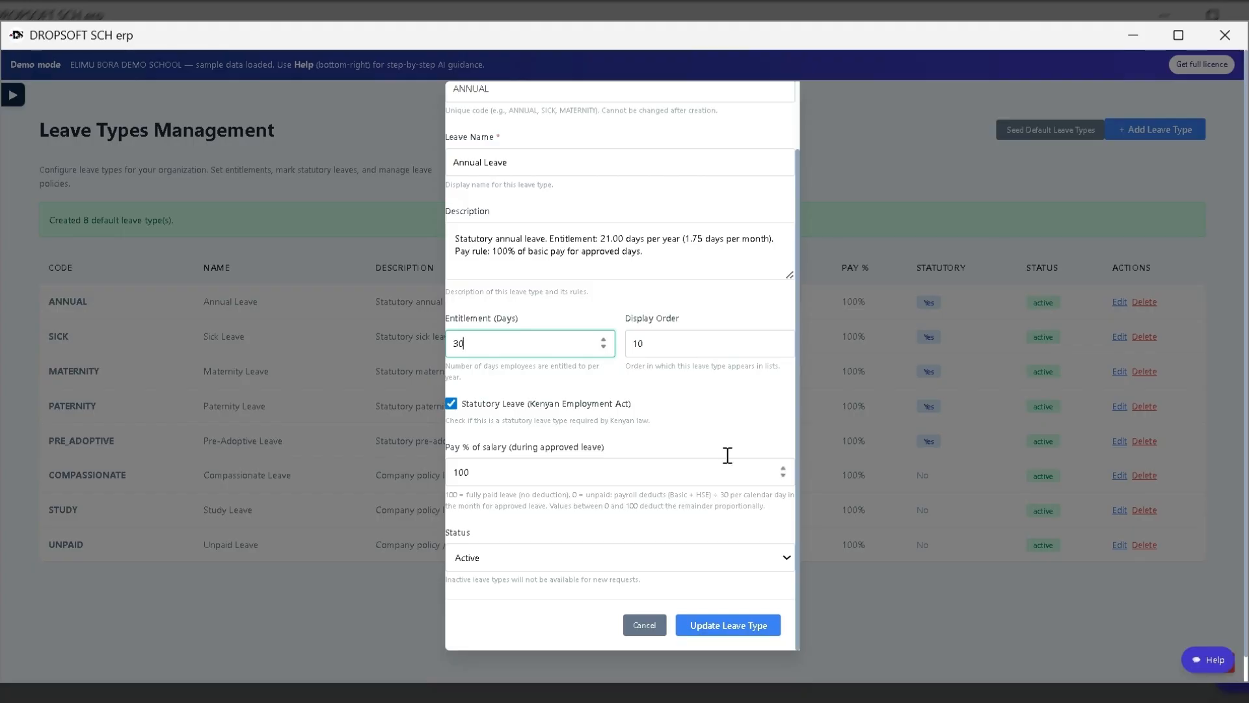
{"action": "scroll", "coordinate": [761, 328], "scroll_direction": "down", "scroll_amount": 1}
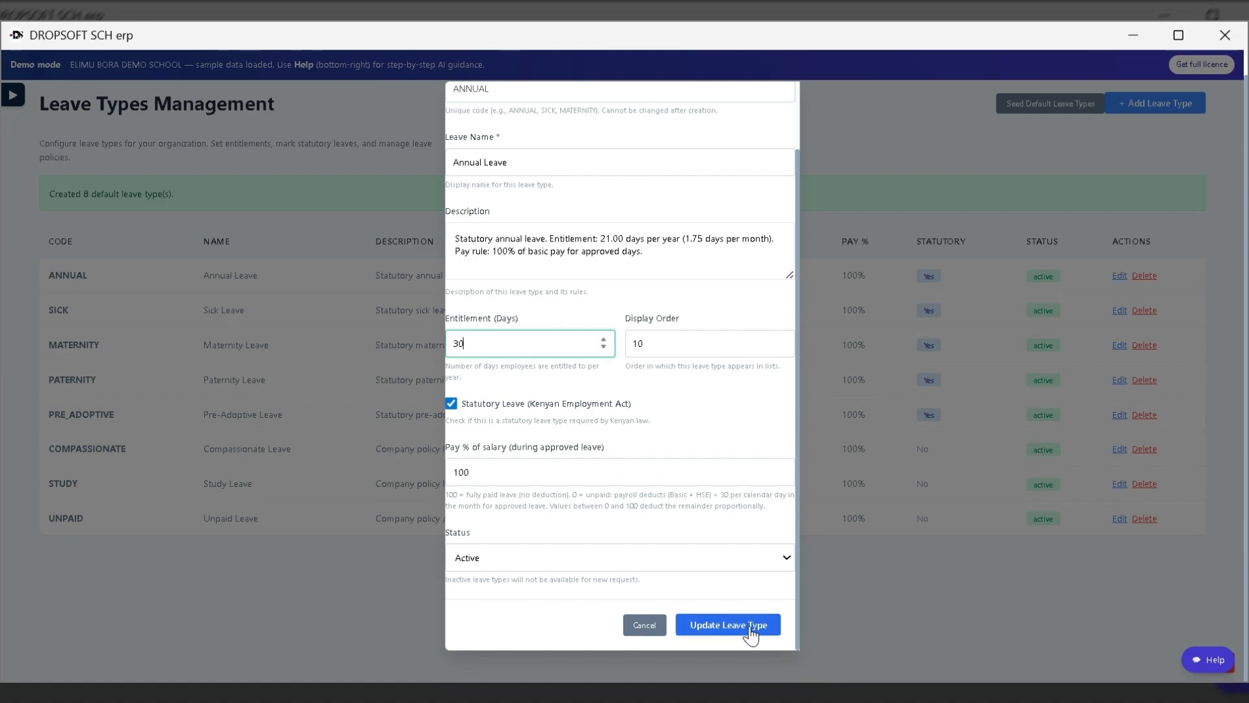
{"action": "left_click", "coordinate": [728, 626]}
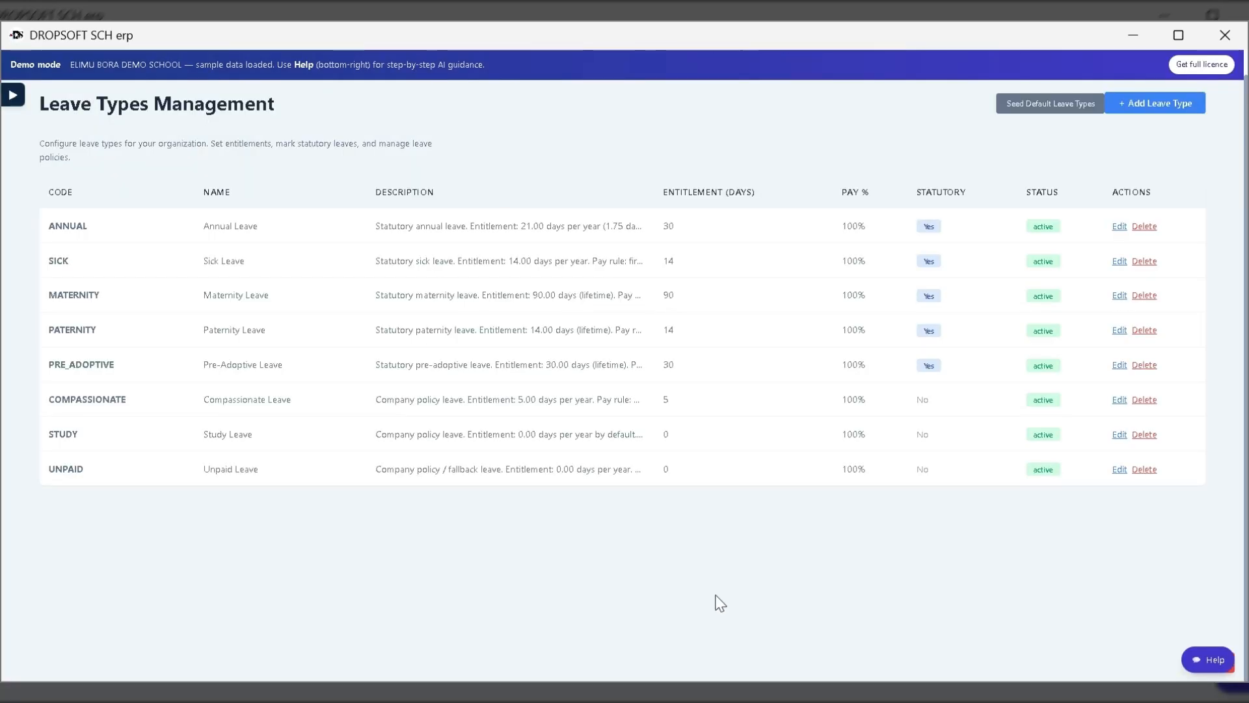
Start a new bank entry in bank management with the name I&M BANK
{"action": "left_click", "coordinate": [55, 540]}
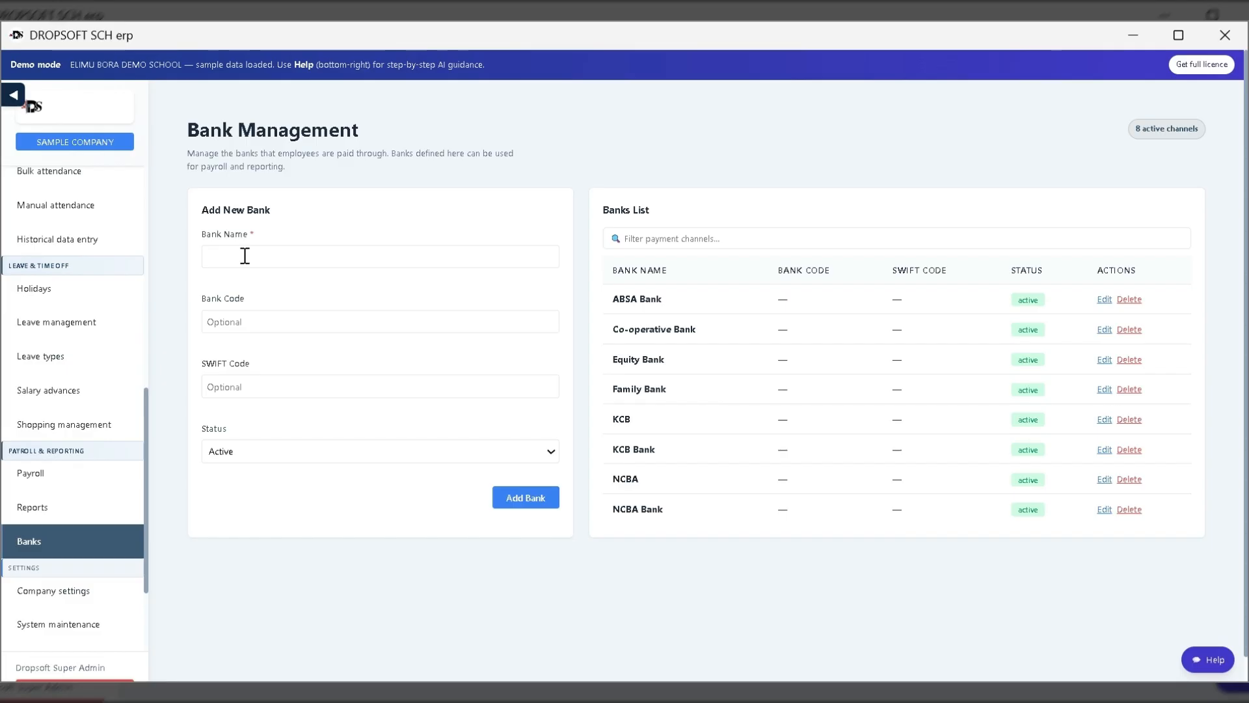
{"action": "left_click", "coordinate": [285, 256]}
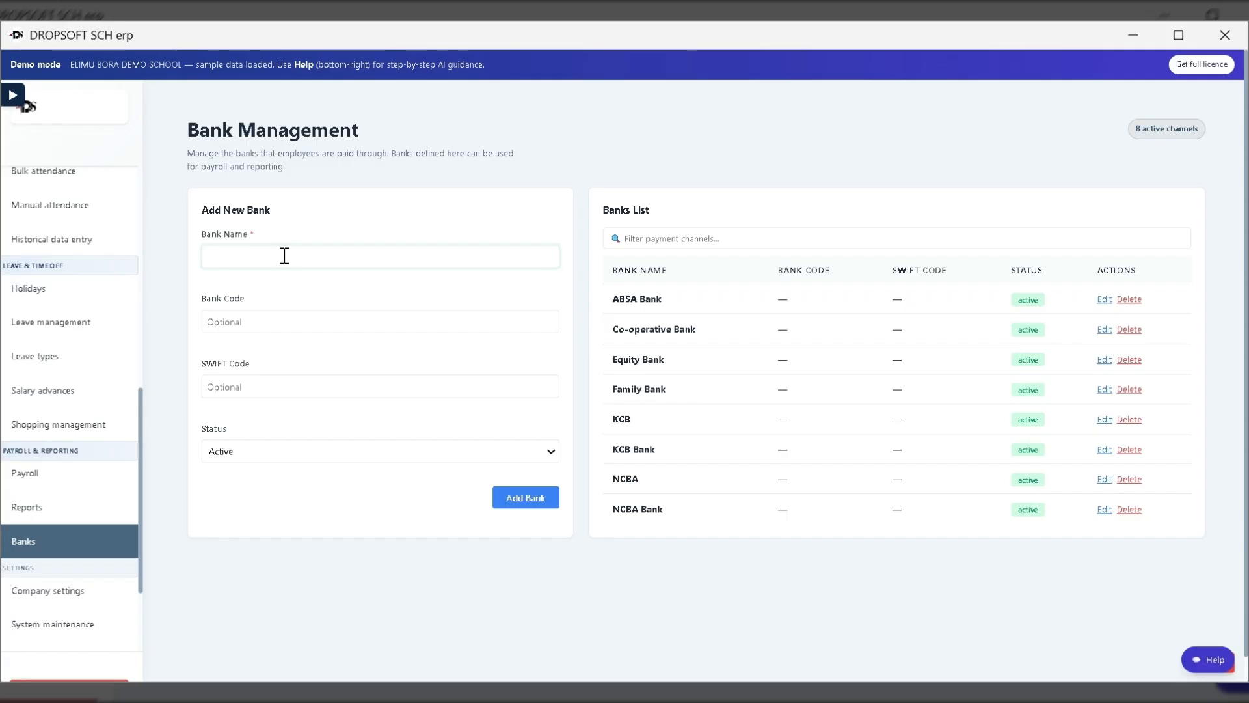
{"action": "type", "text": "i"}
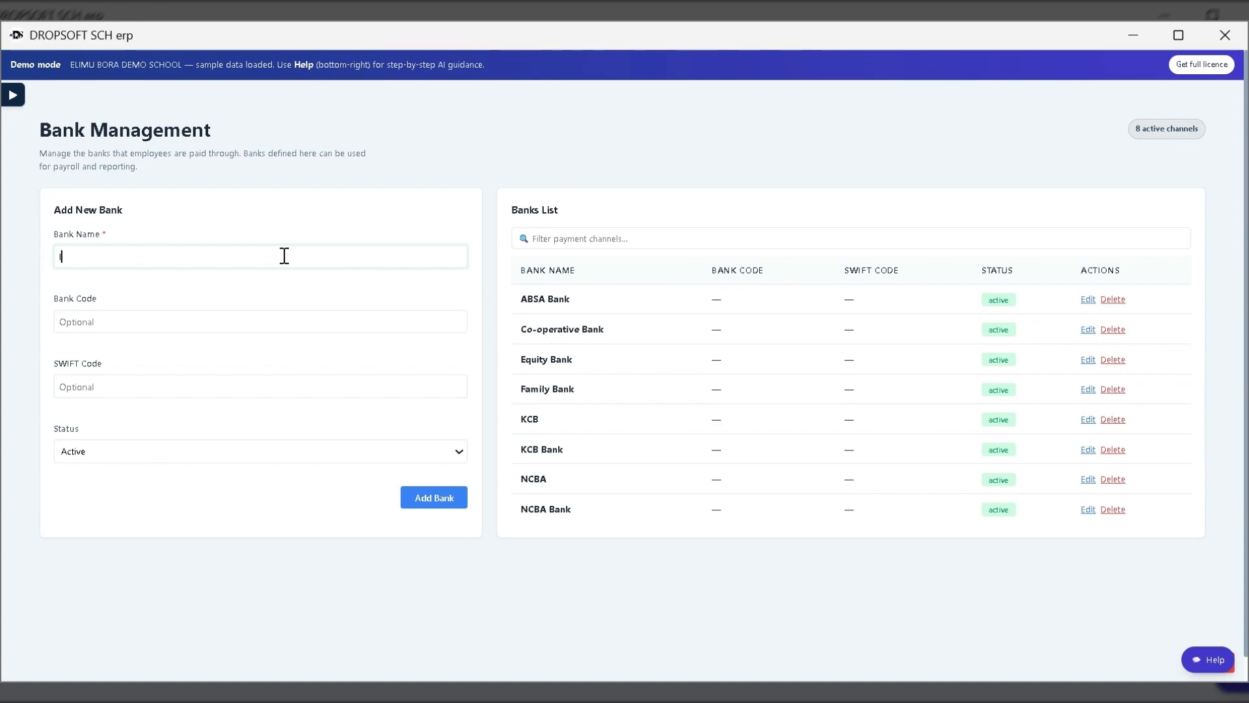
{"action": "type", "text": "&M B"}
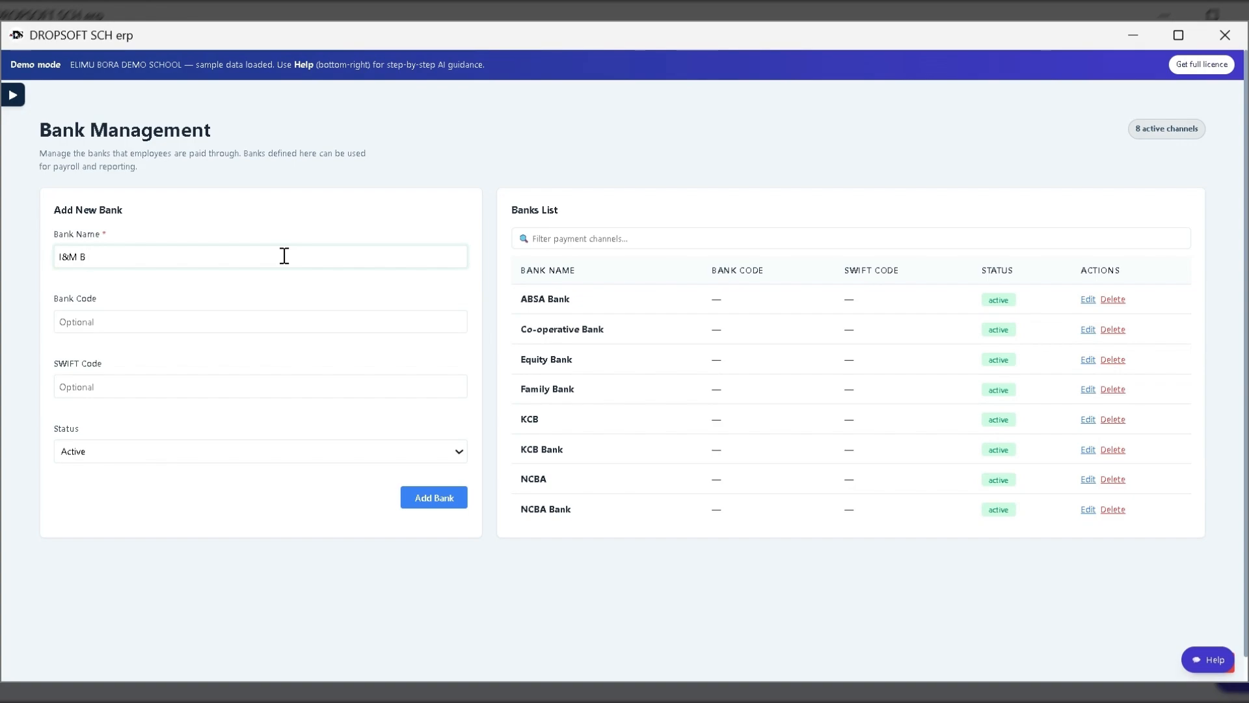
{"action": "type", "text": "ANK"}
Give the new bank the bank code 123456 and SWIFT code 1234567, and add it to the banks list
{"action": "left_click", "coordinate": [152, 320]}
{"action": "type", "text": "12"}
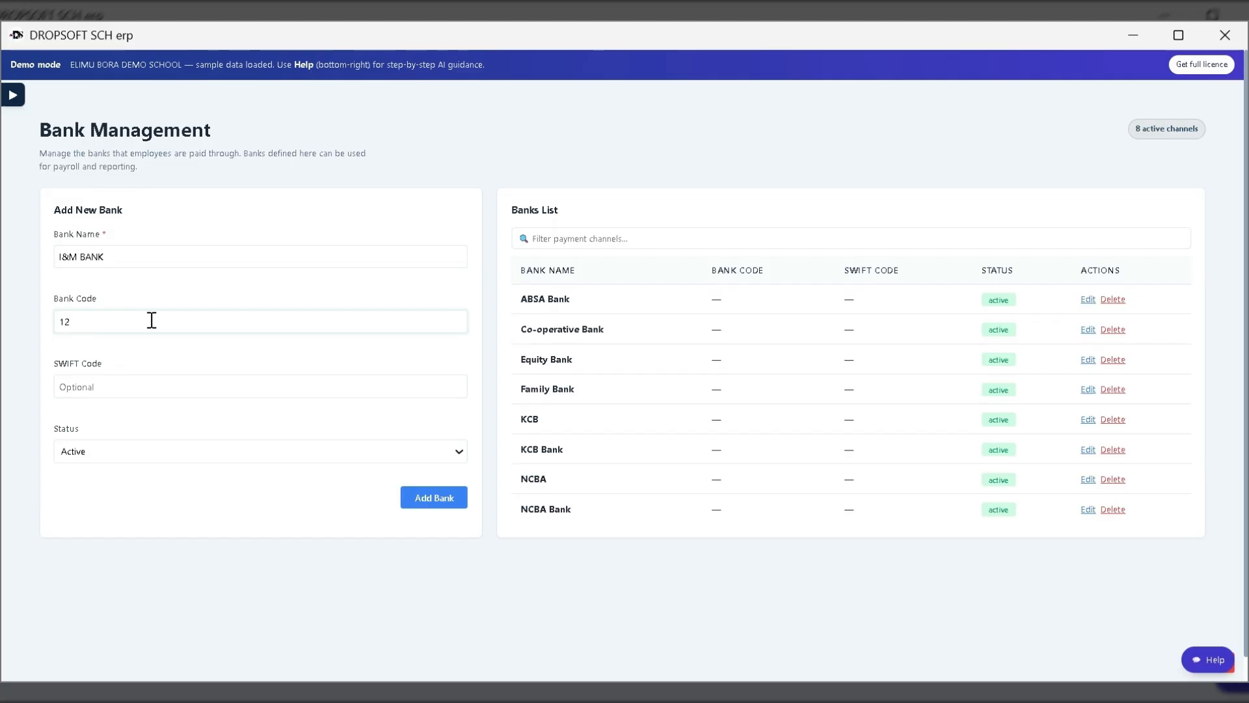
{"action": "type", "text": "3456"}
{"action": "left_click", "coordinate": [100, 386]}
{"action": "type", "text": "12"}
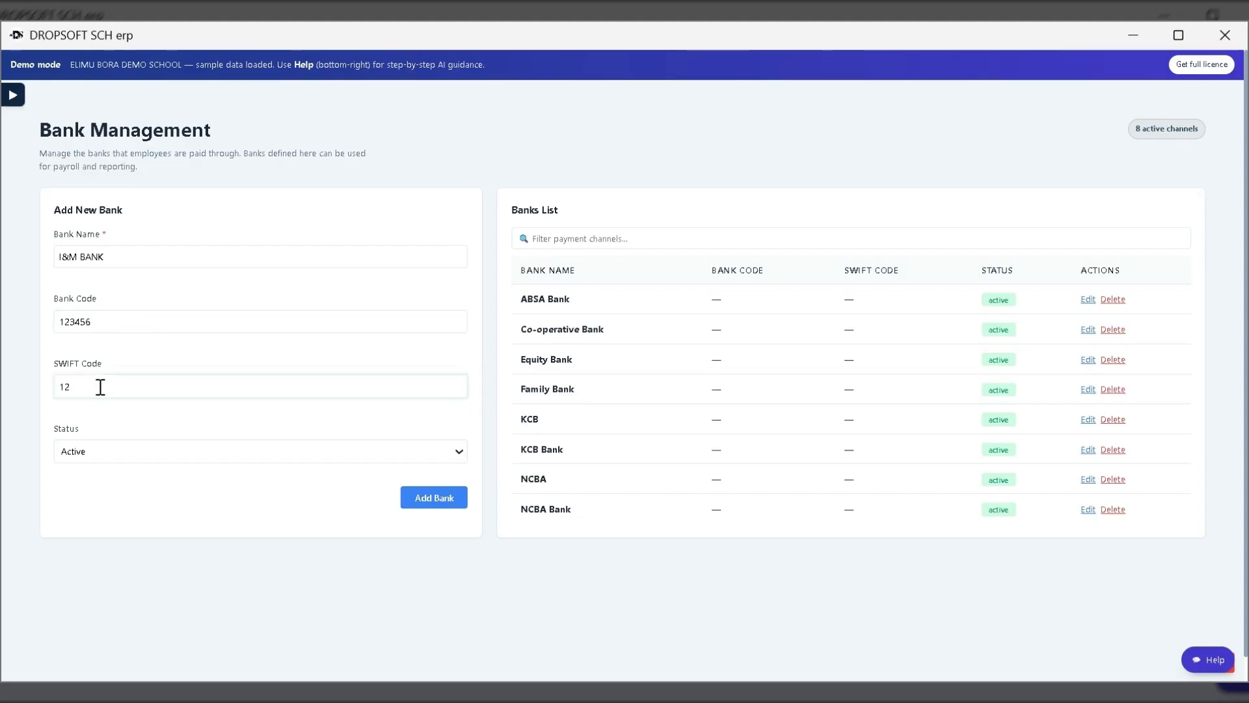
{"action": "type", "text": "34567"}
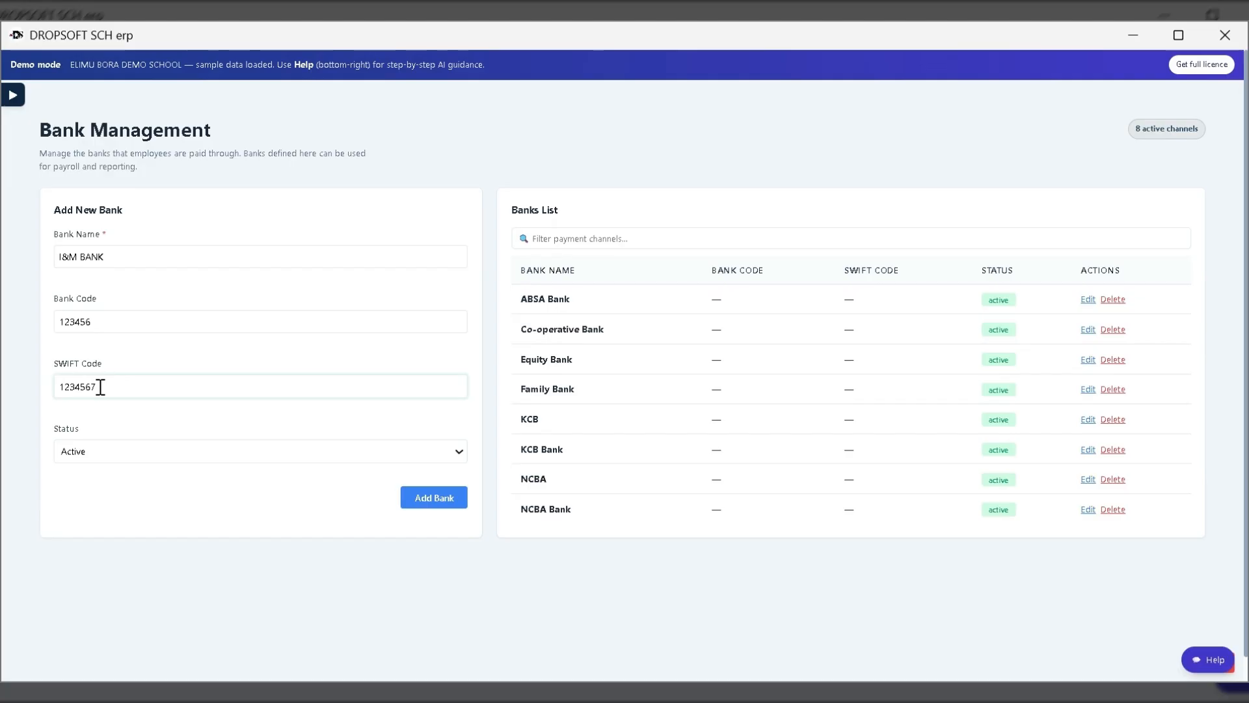
{"action": "left_click", "coordinate": [414, 498]}
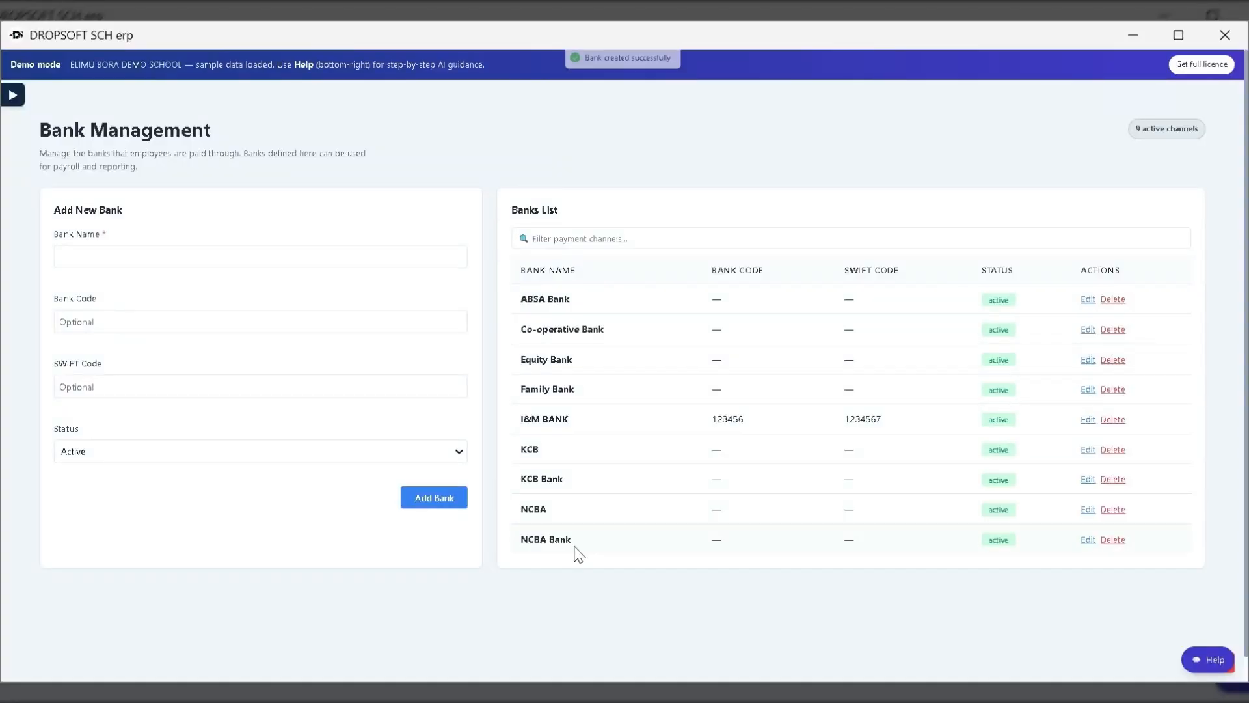
Open the bulk attendance page for staff
{"action": "left_click", "coordinate": [13, 99]}
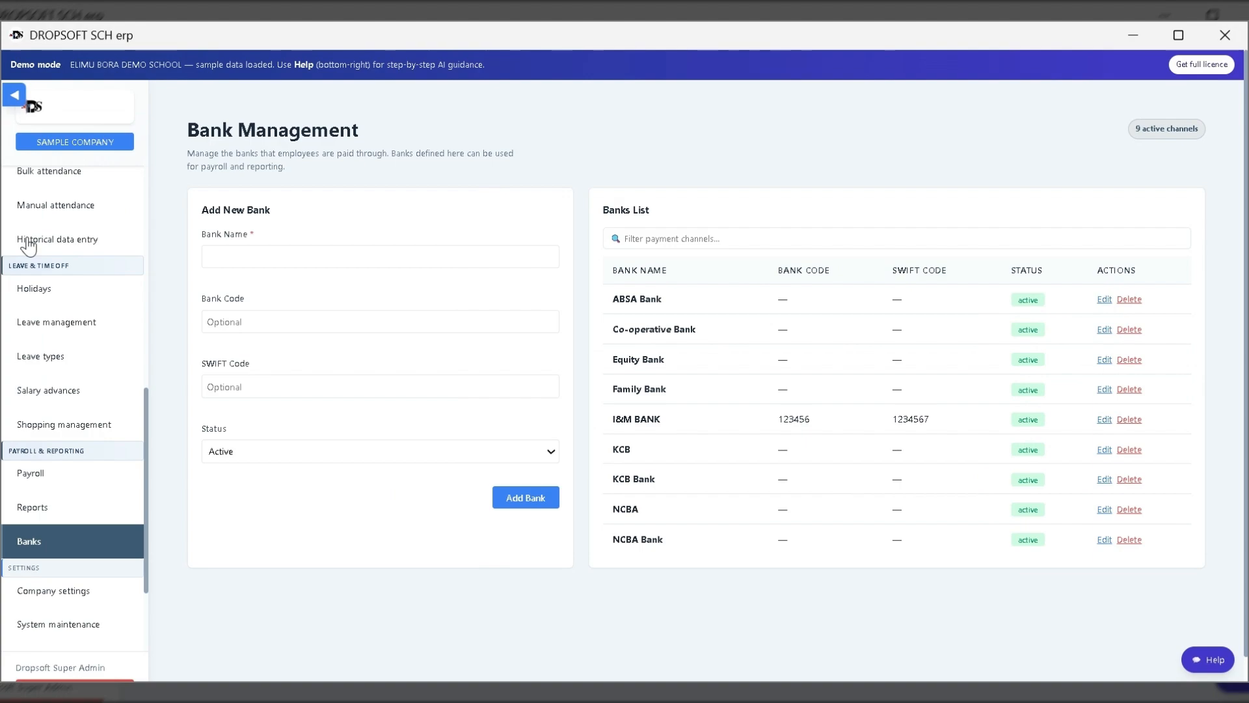
{"action": "scroll", "coordinate": [46, 520], "scroll_direction": "down", "scroll_amount": 2}
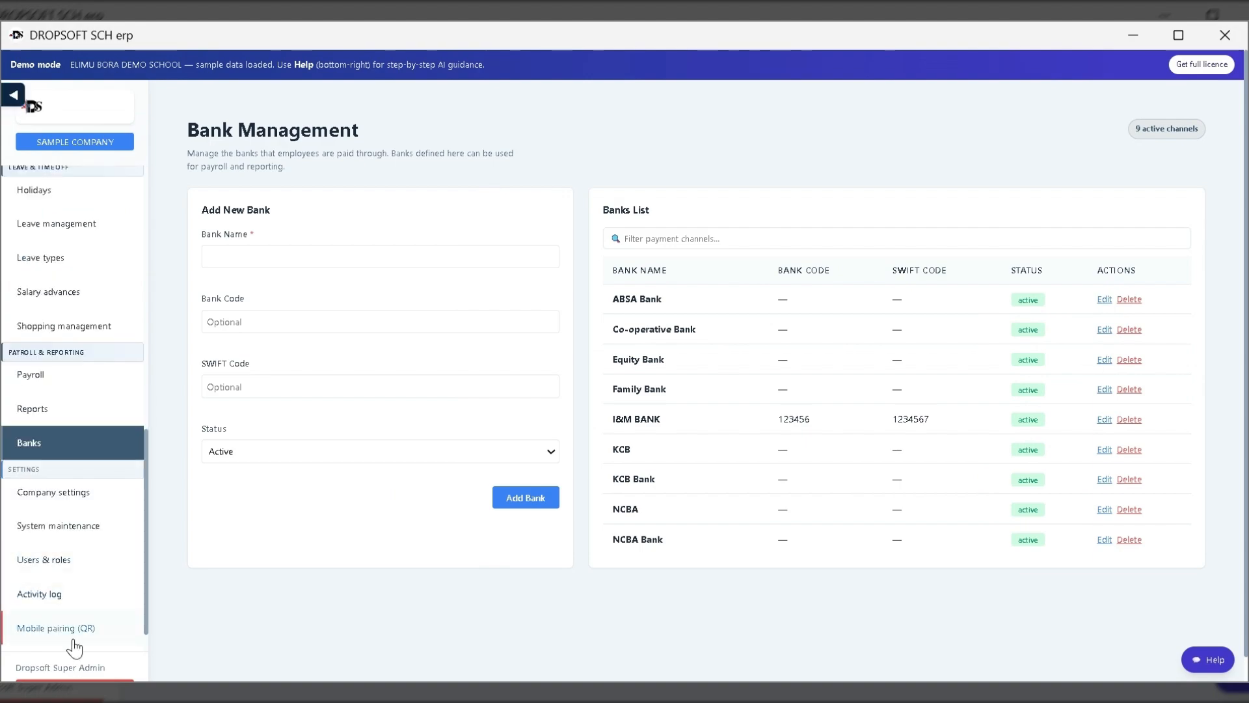
{"action": "scroll", "coordinate": [74, 644], "scroll_direction": "down", "scroll_amount": 3}
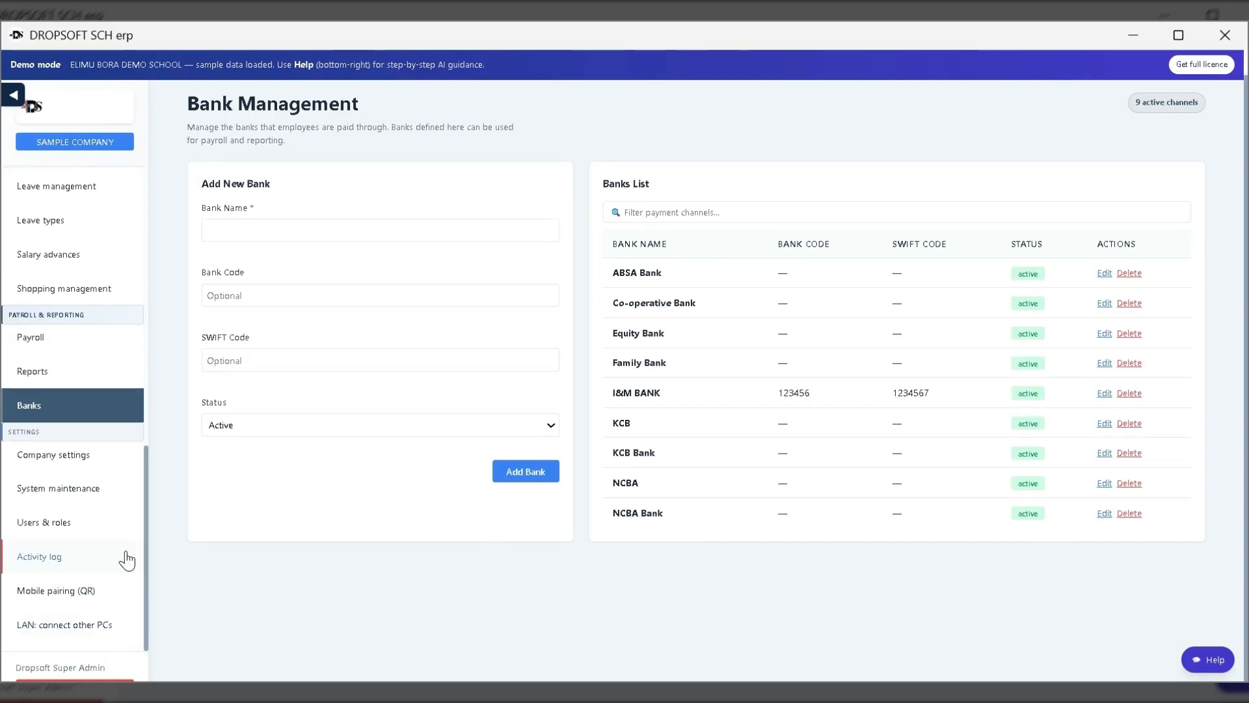
{"action": "scroll", "coordinate": [117, 234], "scroll_direction": "up", "scroll_amount": 5}
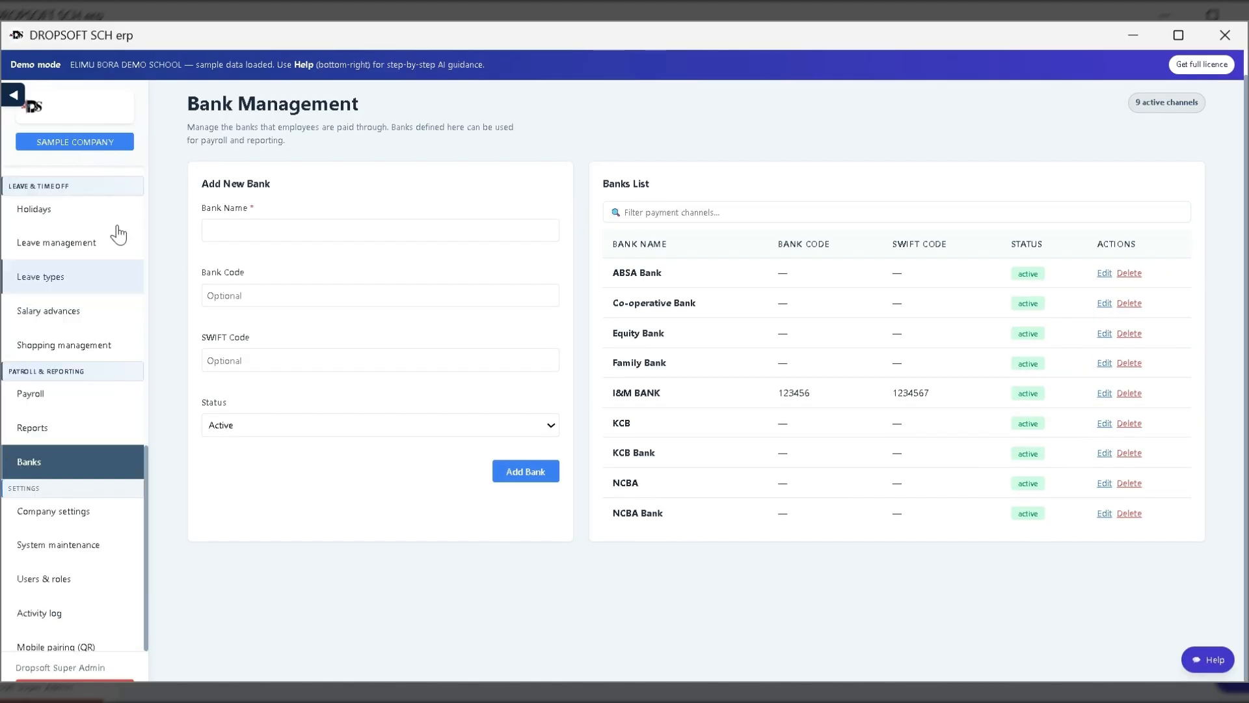
{"action": "scroll", "coordinate": [117, 234], "scroll_direction": "up", "scroll_amount": 10}
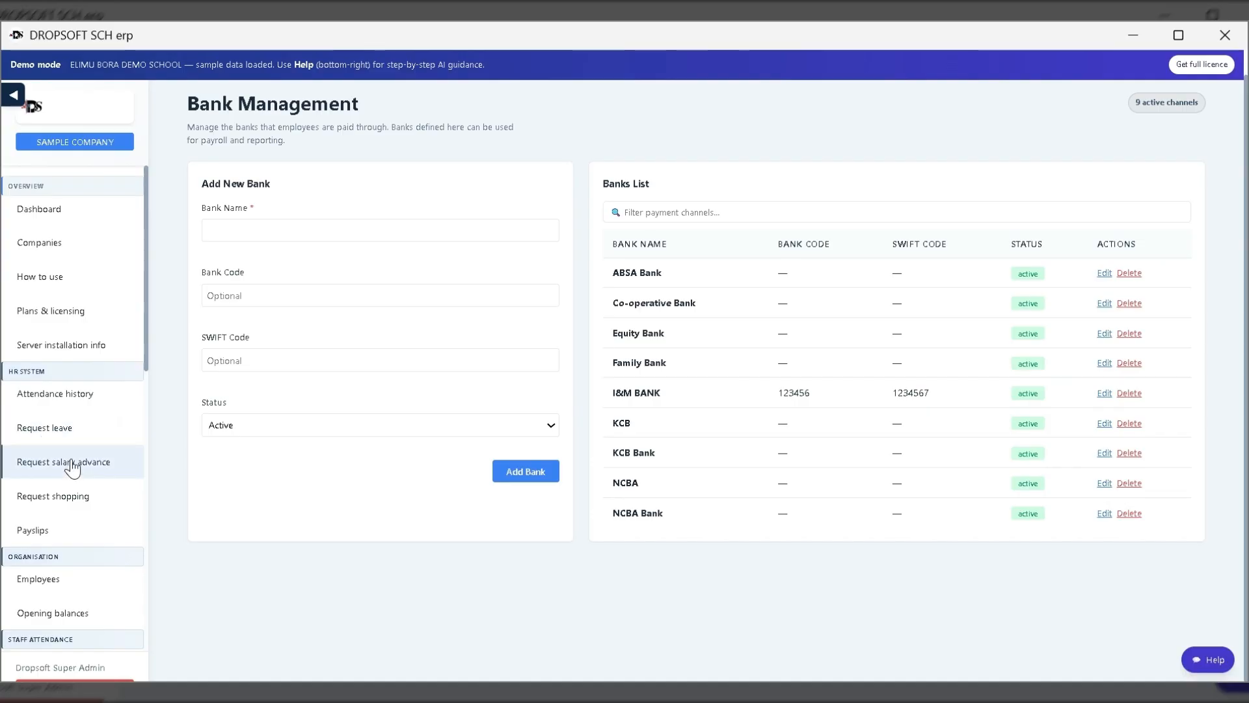
{"action": "scroll", "coordinate": [90, 463], "scroll_direction": "down", "scroll_amount": 1}
{"action": "scroll", "coordinate": [91, 469], "scroll_direction": "down", "scroll_amount": 3}
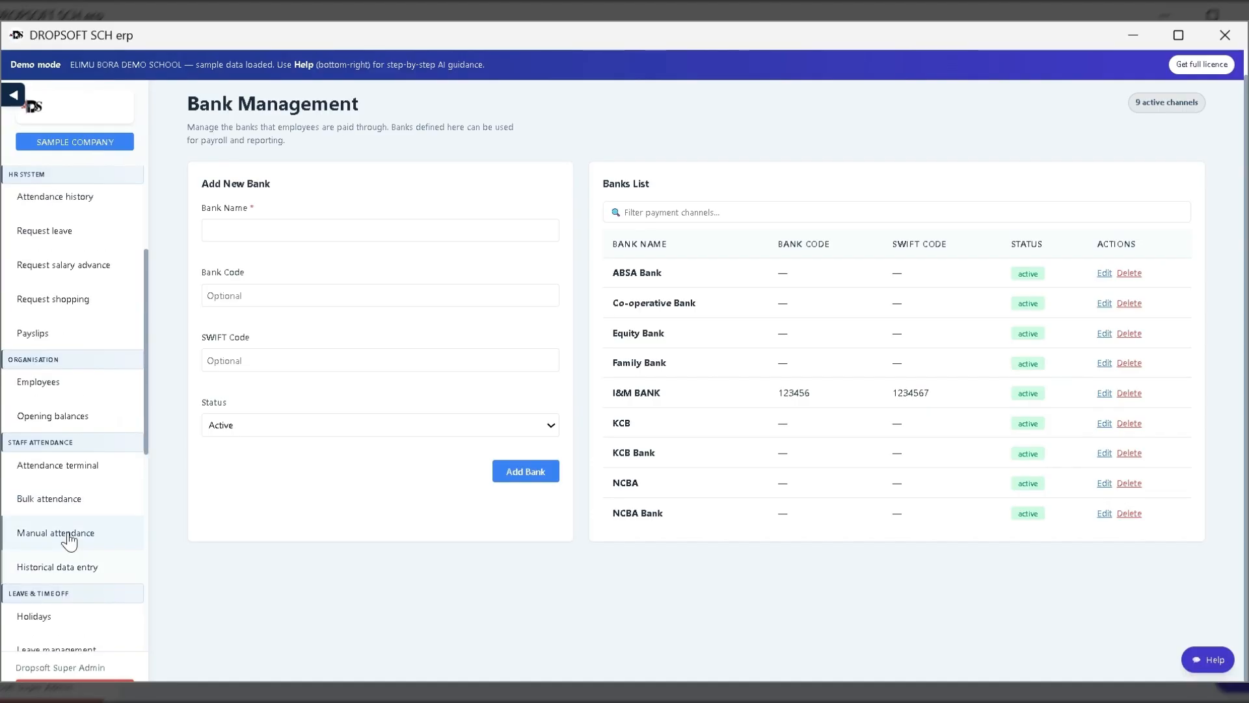
{"action": "left_click", "coordinate": [63, 497]}
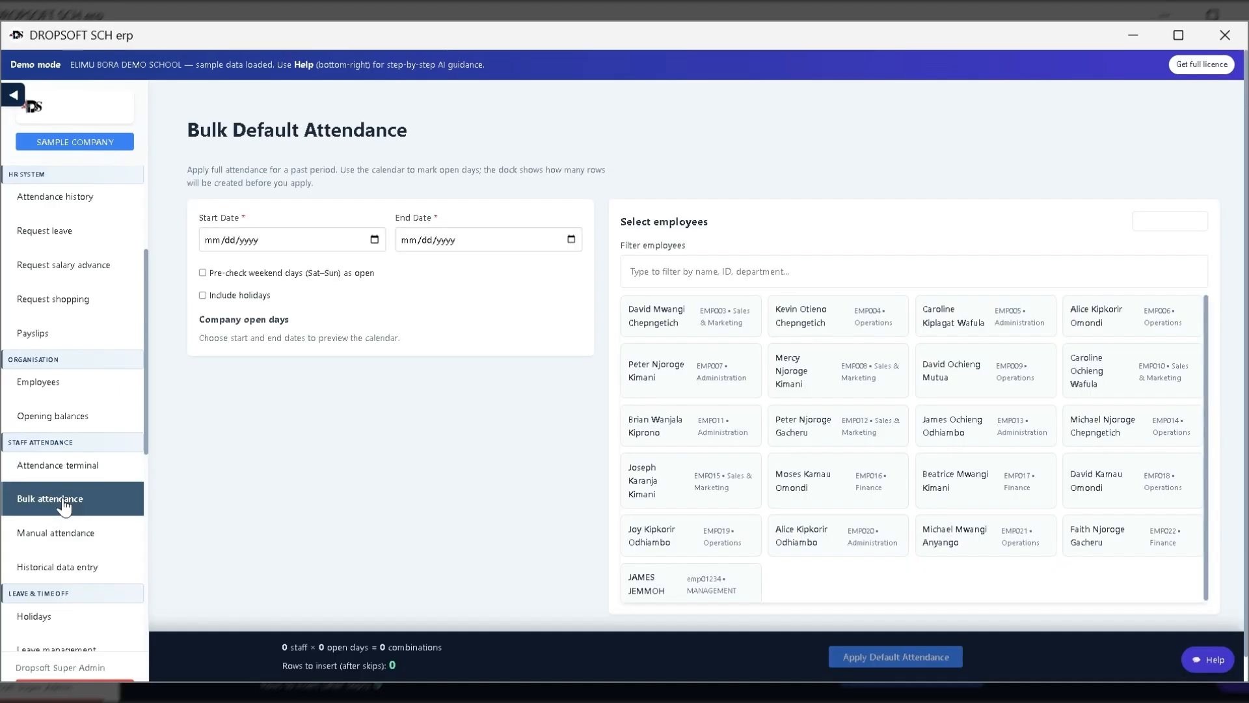
Set the start date of the bulk default attendance period to 01/01/2026
{"action": "left_click", "coordinate": [360, 246]}
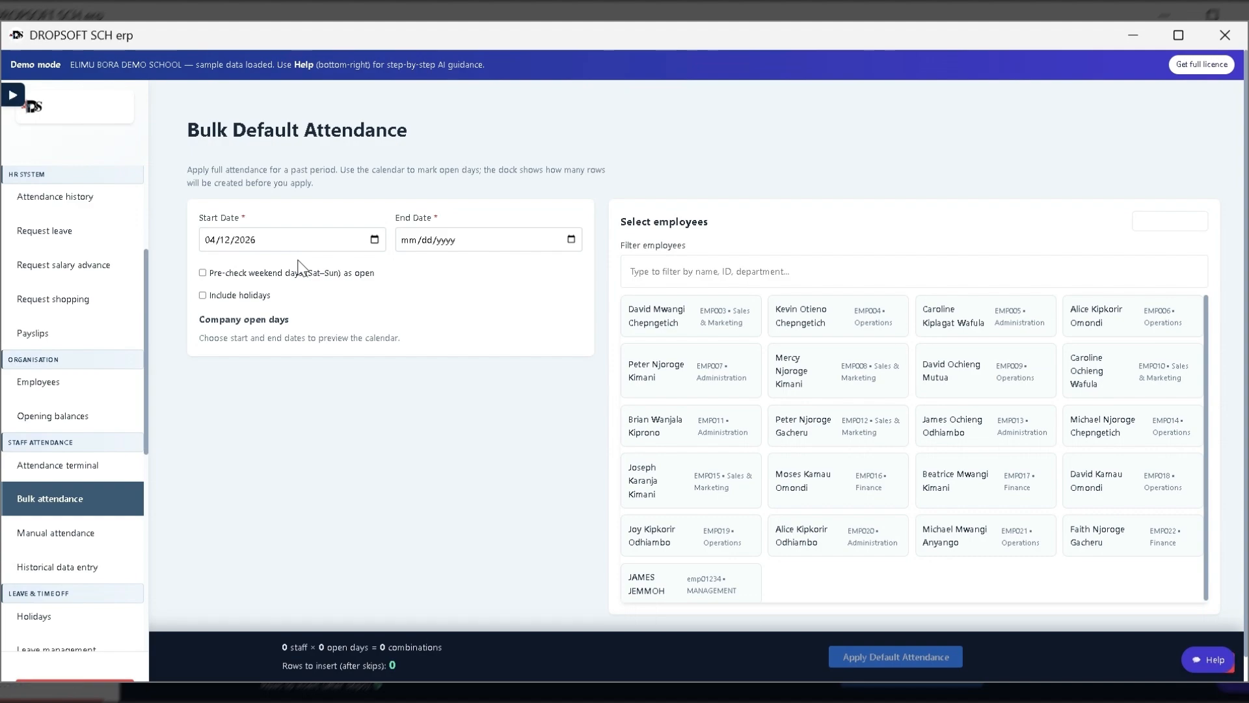
{"action": "left_click", "coordinate": [295, 263]}
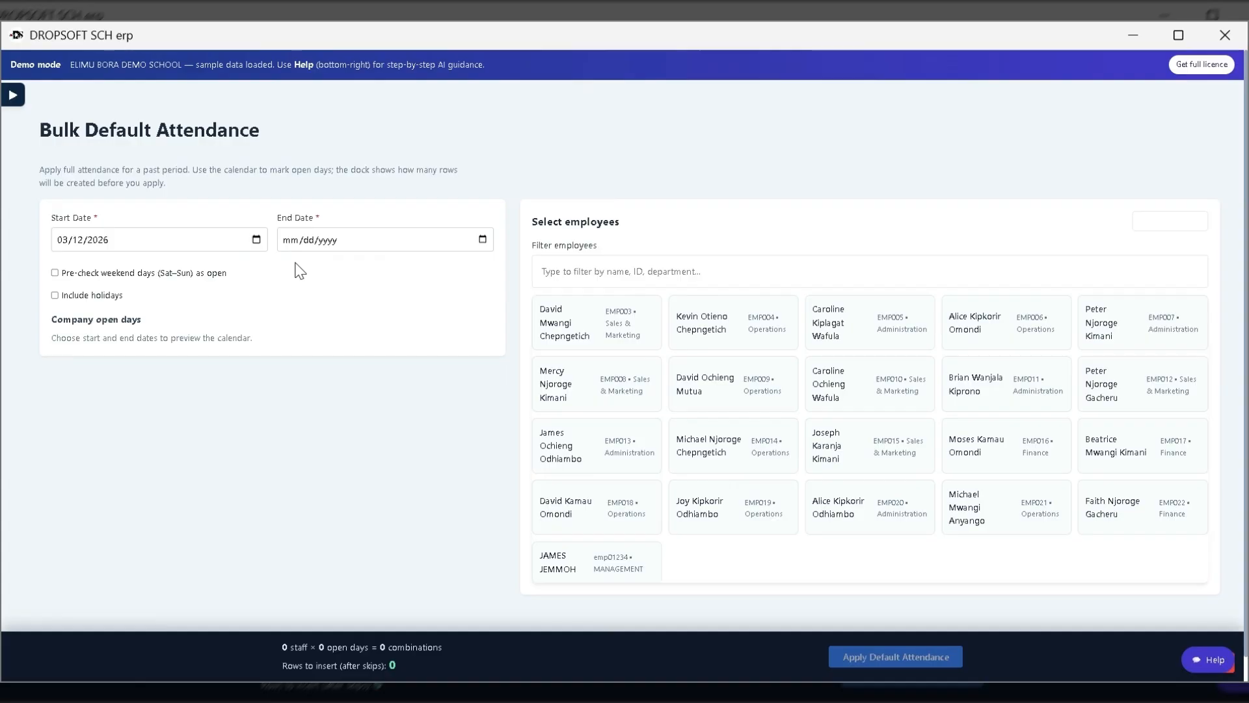
{"action": "key", "text": "Down"}
{"action": "key", "text": "Down"}
Set the end date of the bulk default attendance period to 01/31/2026
{"action": "left_click", "coordinate": [280, 296]}
{"action": "left_click", "coordinate": [371, 273]}
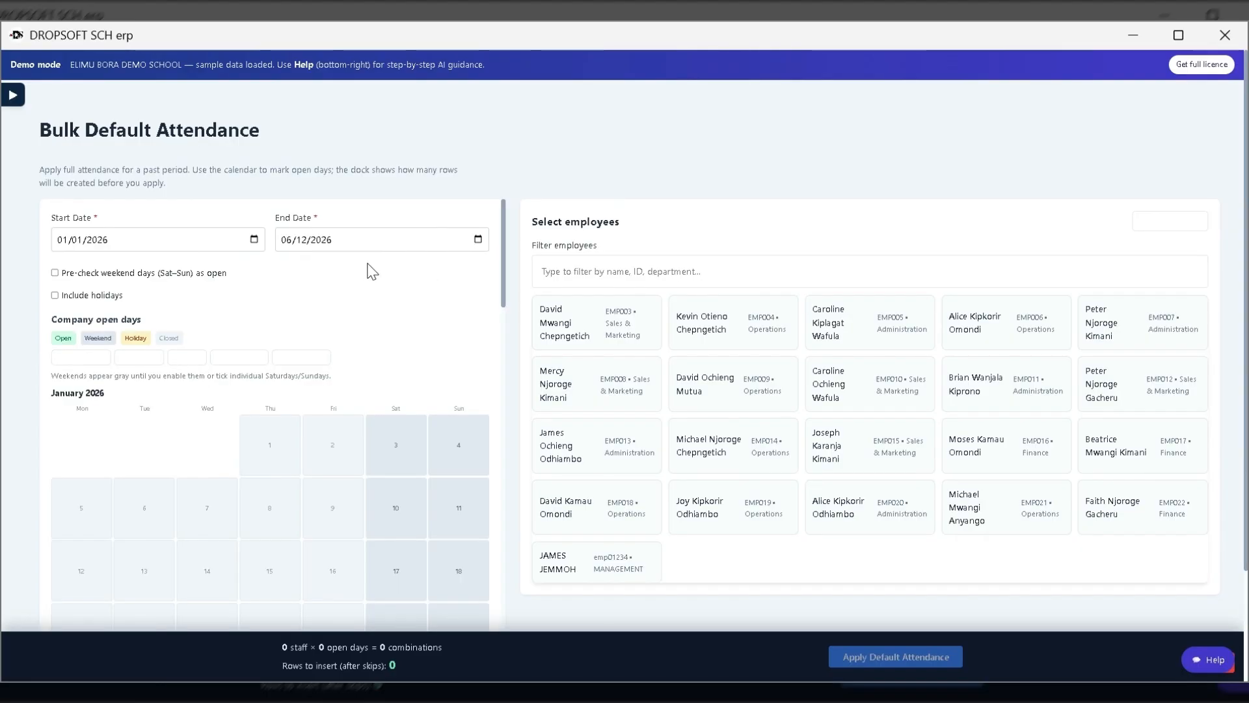
{"action": "left_click", "coordinate": [374, 269]}
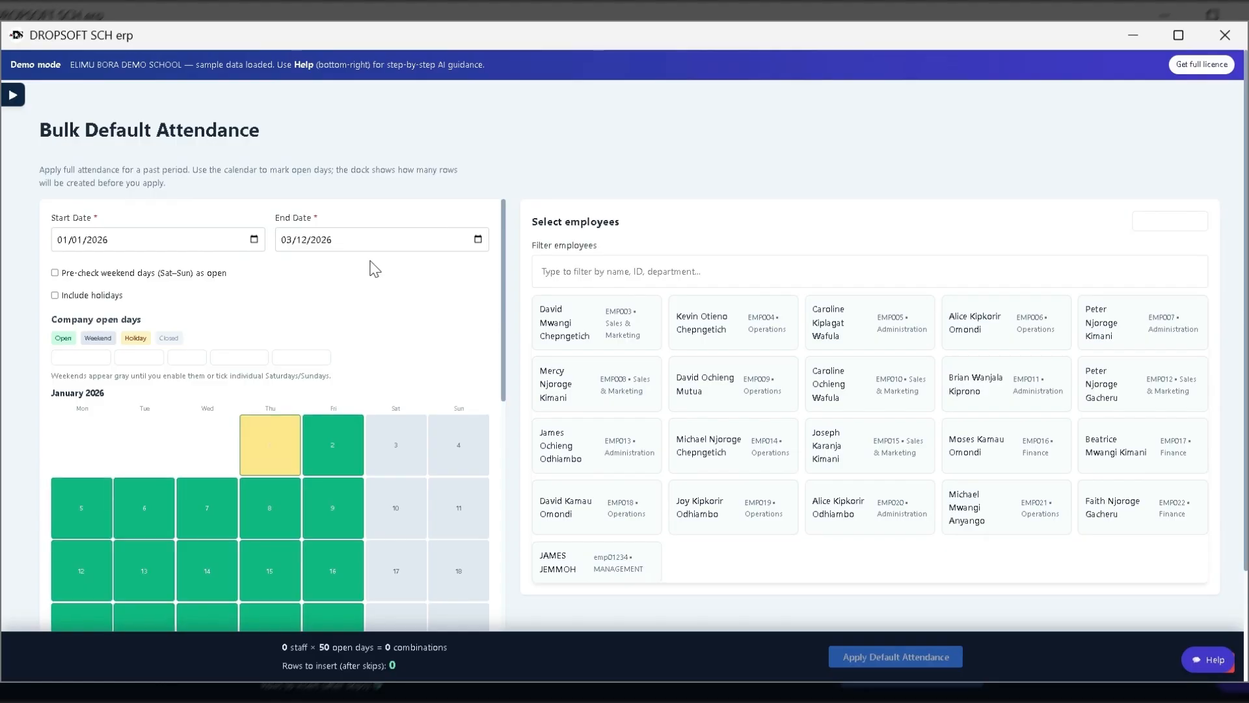
{"action": "left_click", "coordinate": [372, 267]}
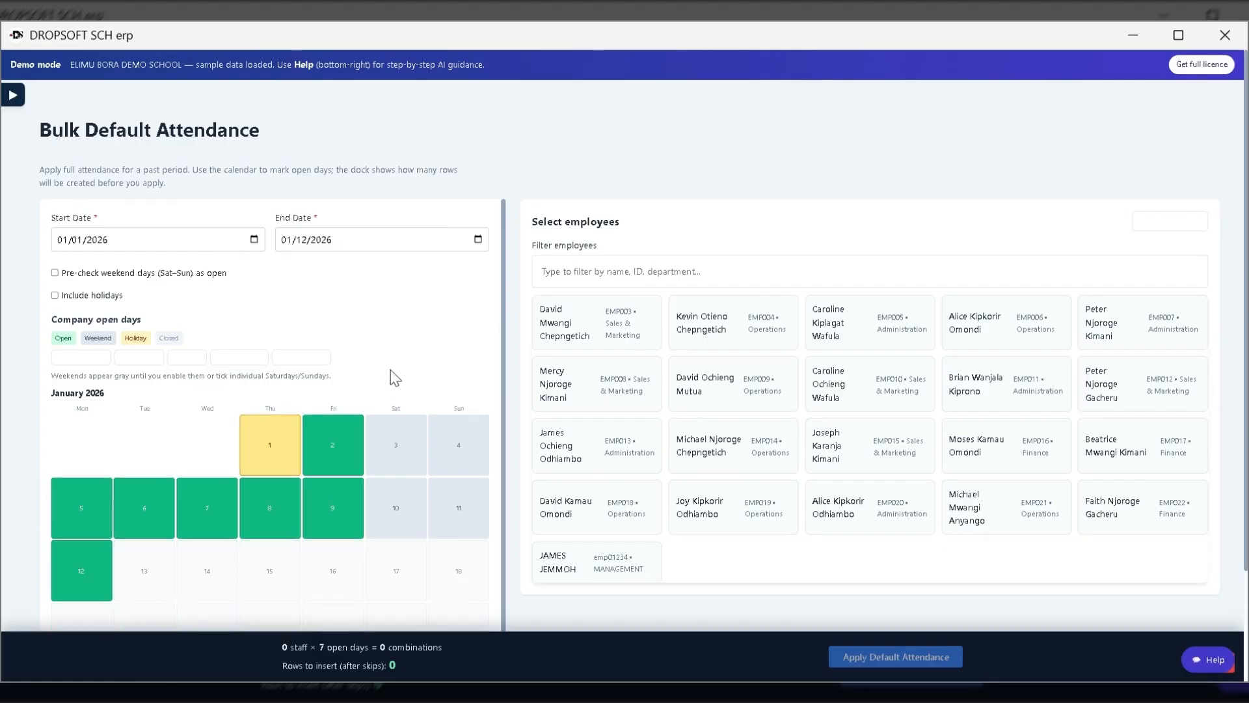
{"action": "left_click", "coordinate": [391, 370]}
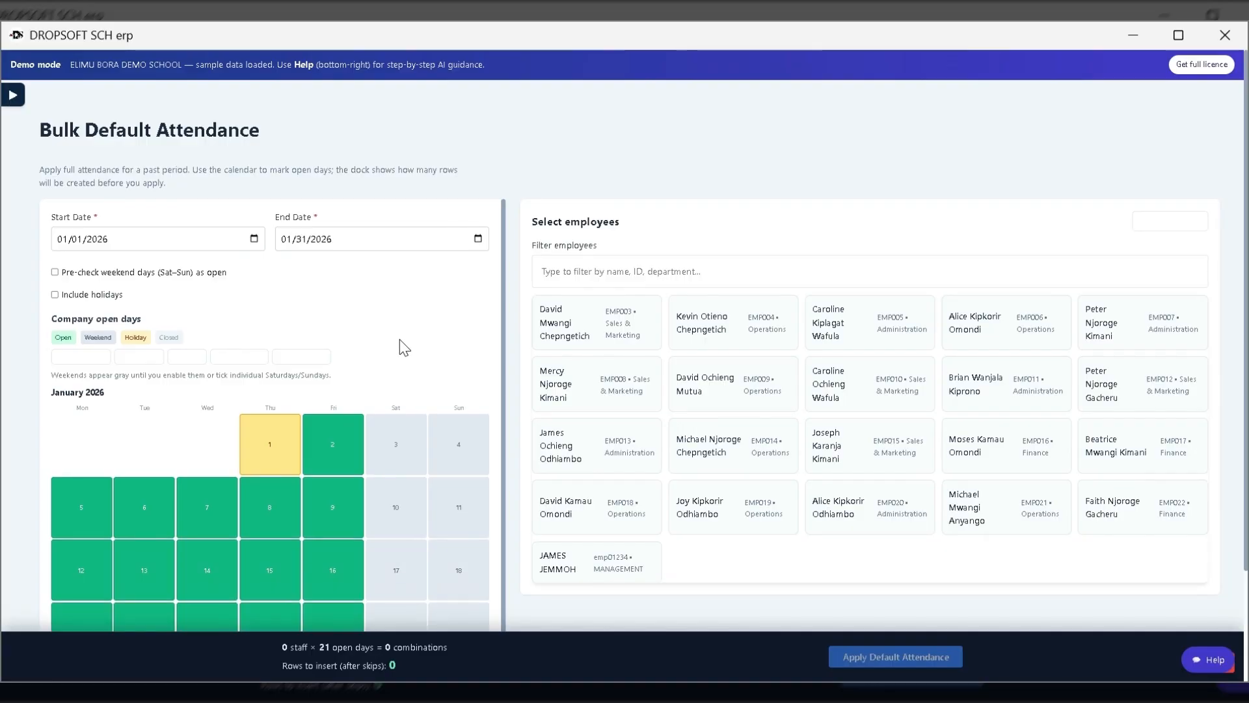
Examine the January 2026 calendar for its open days, weekends and holidays
{"action": "scroll", "coordinate": [403, 347], "scroll_direction": "down", "scroll_amount": 1}
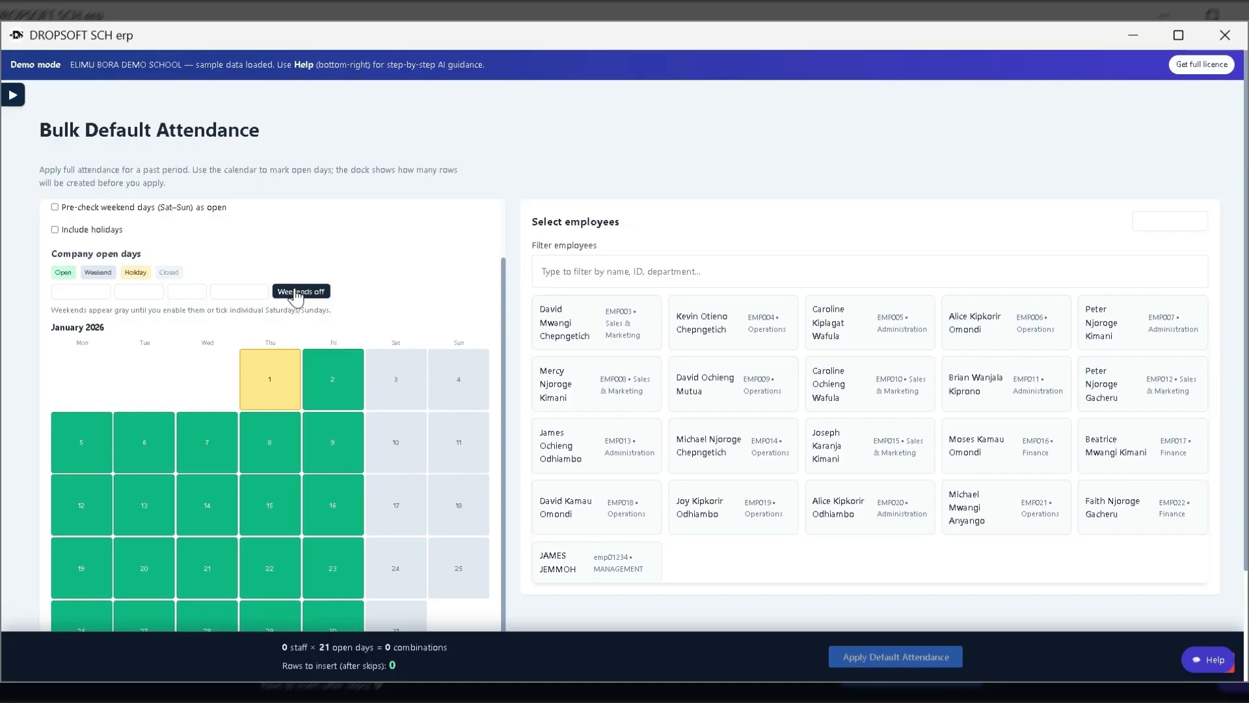
{"action": "scroll", "coordinate": [298, 413], "scroll_direction": "down", "scroll_amount": 2}
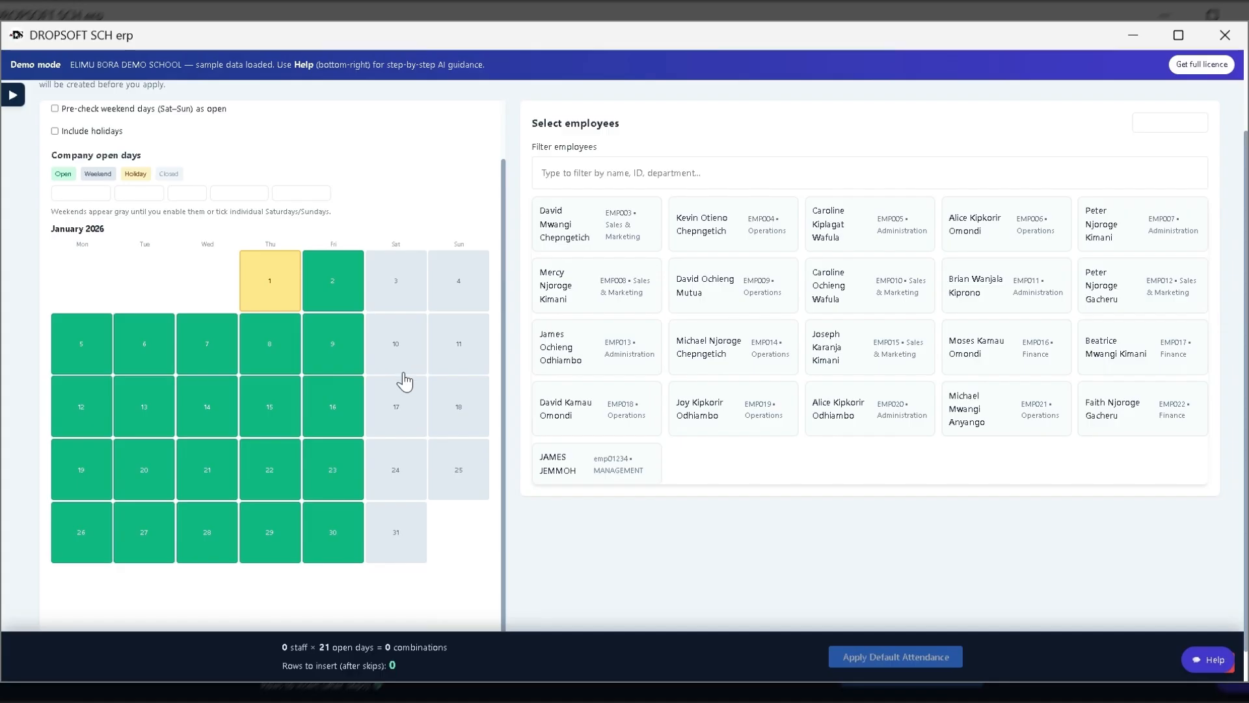
{"action": "scroll", "coordinate": [405, 382], "scroll_direction": "down", "scroll_amount": 1}
{"action": "scroll", "coordinate": [404, 382], "scroll_direction": "down", "scroll_amount": 1}
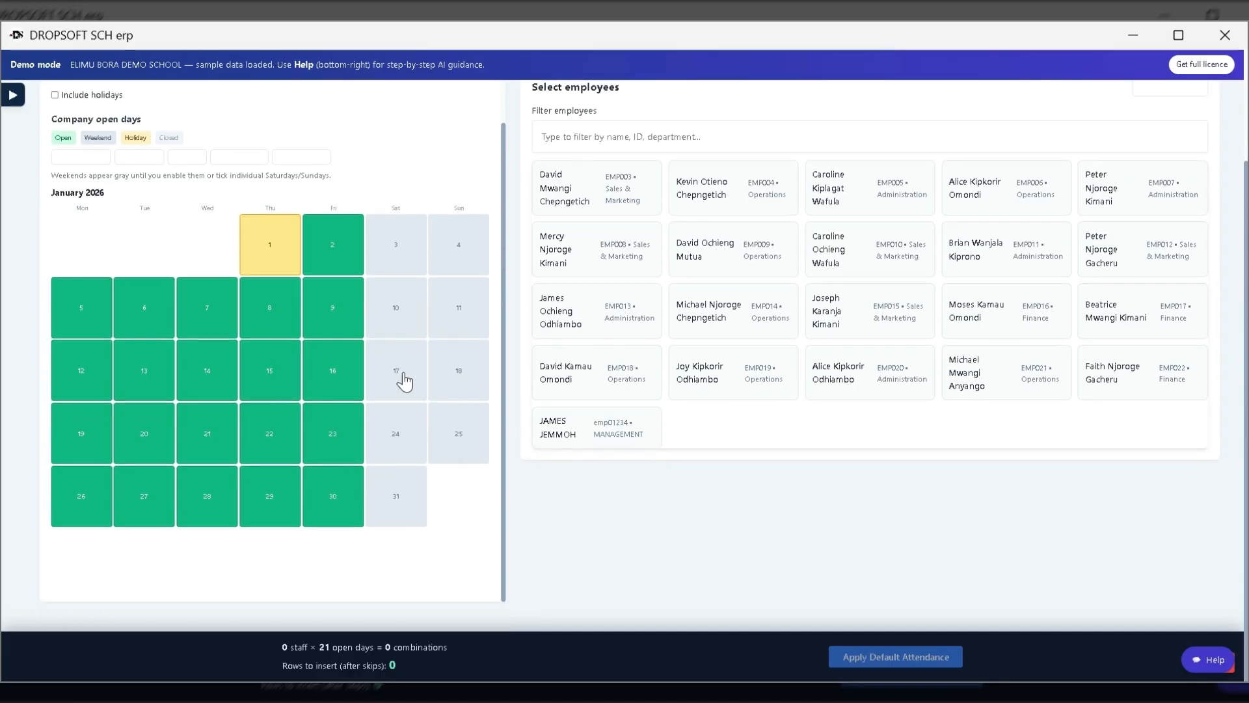
{"action": "scroll", "coordinate": [405, 382], "scroll_direction": "up", "scroll_amount": 3}
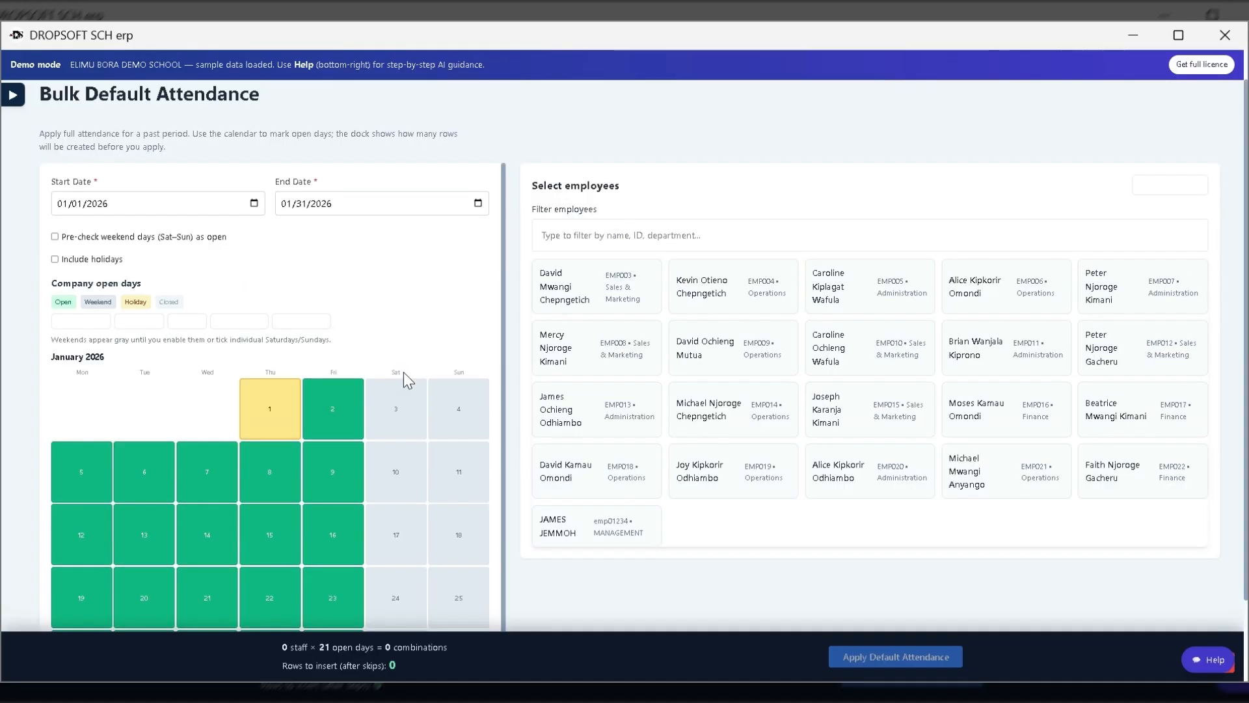
{"action": "scroll", "coordinate": [403, 372], "scroll_direction": "up", "scroll_amount": 2}
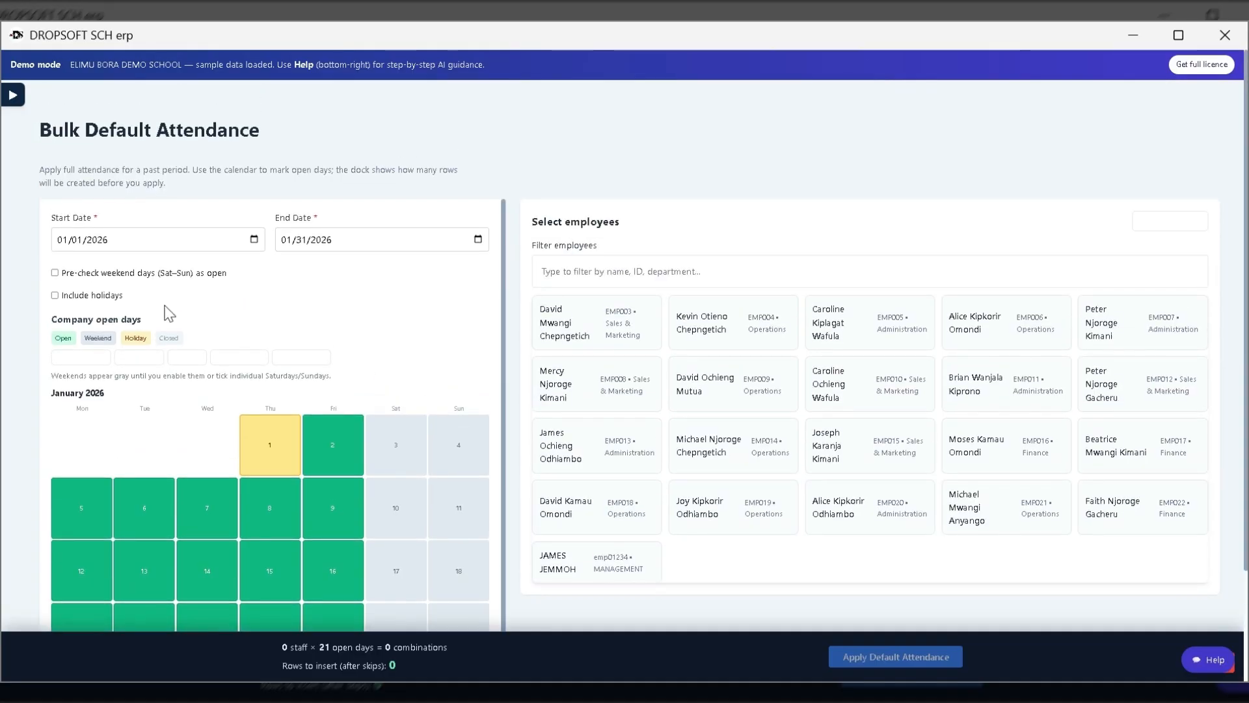
Try pre-checking weekend days as open and including holidays, switching both options back off, and check the calendar
{"action": "left_click", "coordinate": [55, 274]}
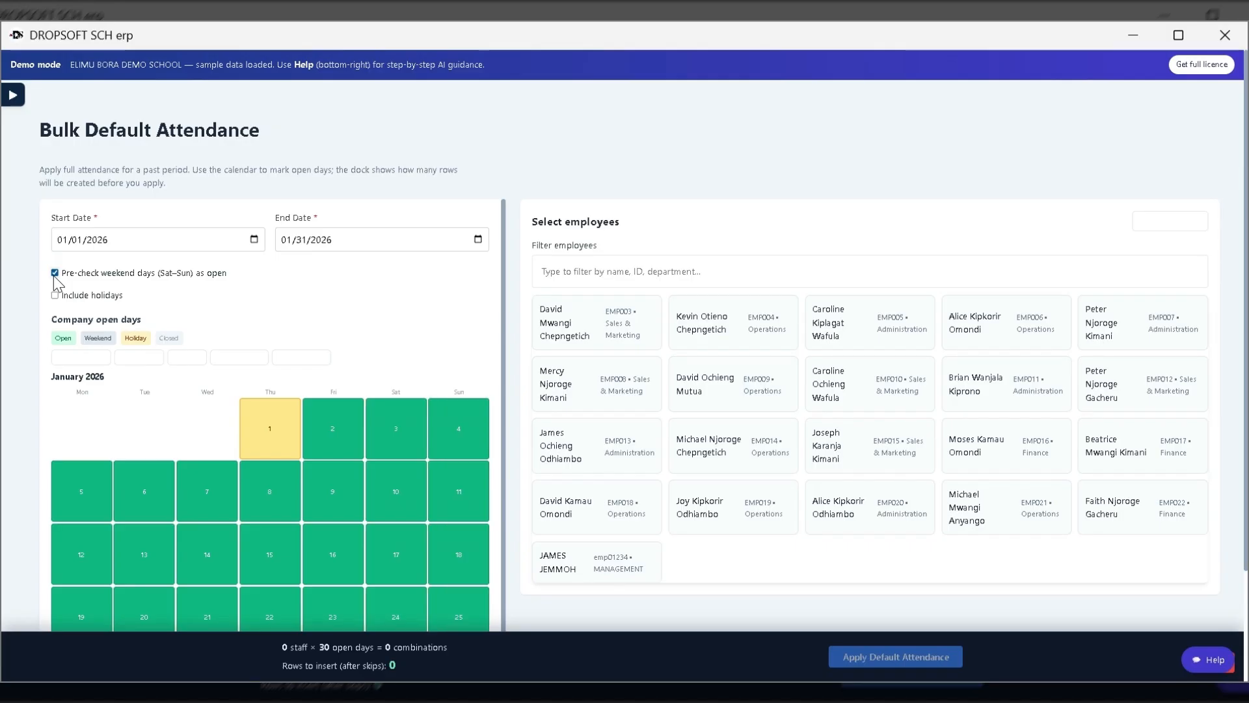
{"action": "left_click", "coordinate": [55, 274]}
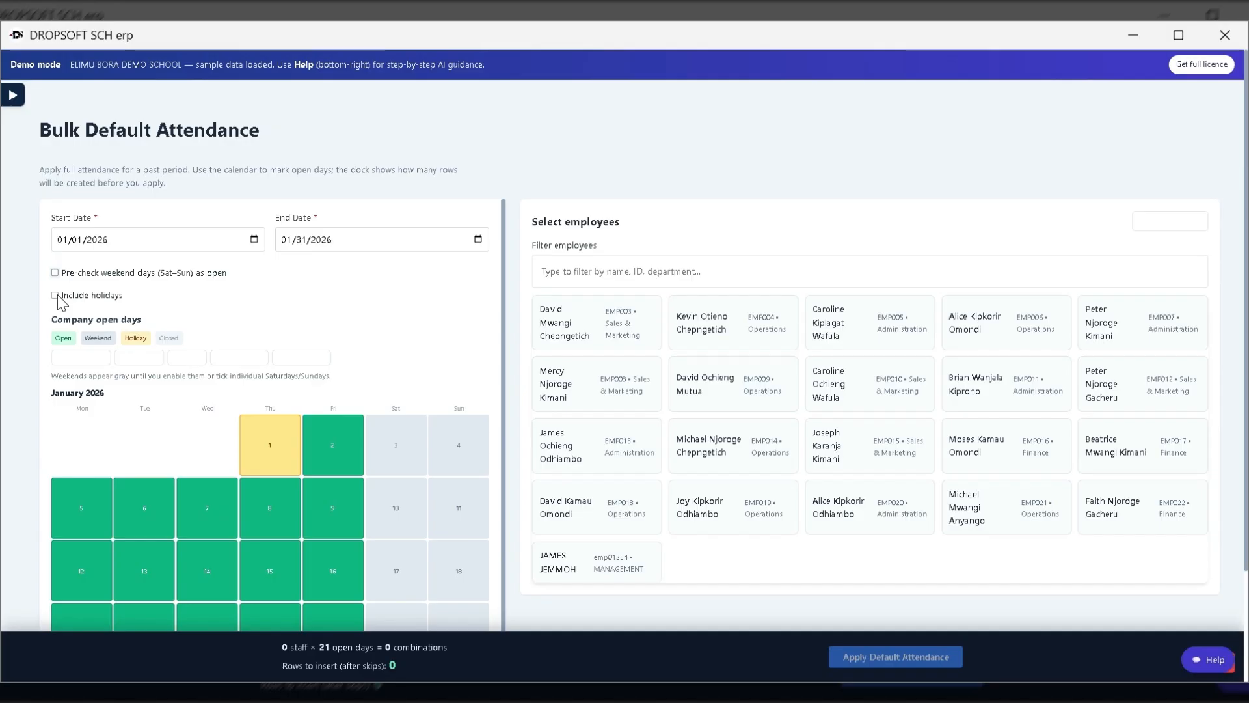
{"action": "left_click", "coordinate": [56, 296]}
{"action": "left_click", "coordinate": [56, 297]}
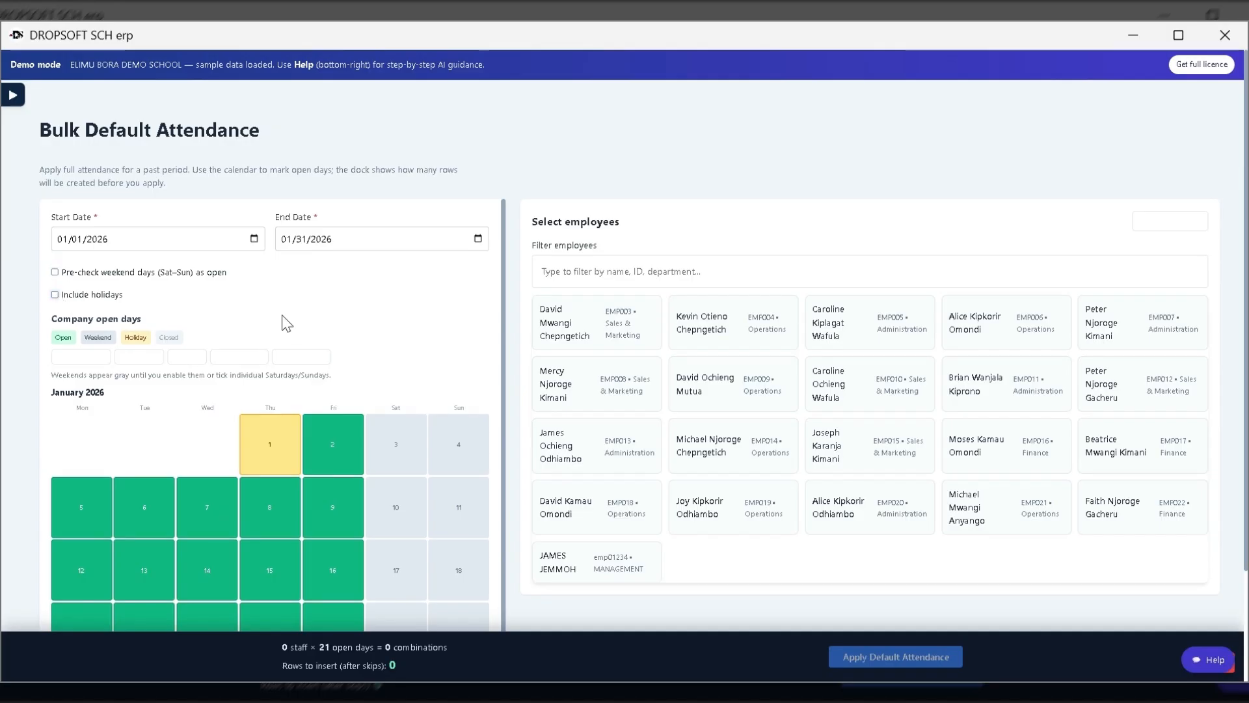
{"action": "scroll", "coordinate": [283, 315], "scroll_direction": "down", "scroll_amount": 1}
{"action": "scroll", "coordinate": [283, 318], "scroll_direction": "down", "scroll_amount": 2}
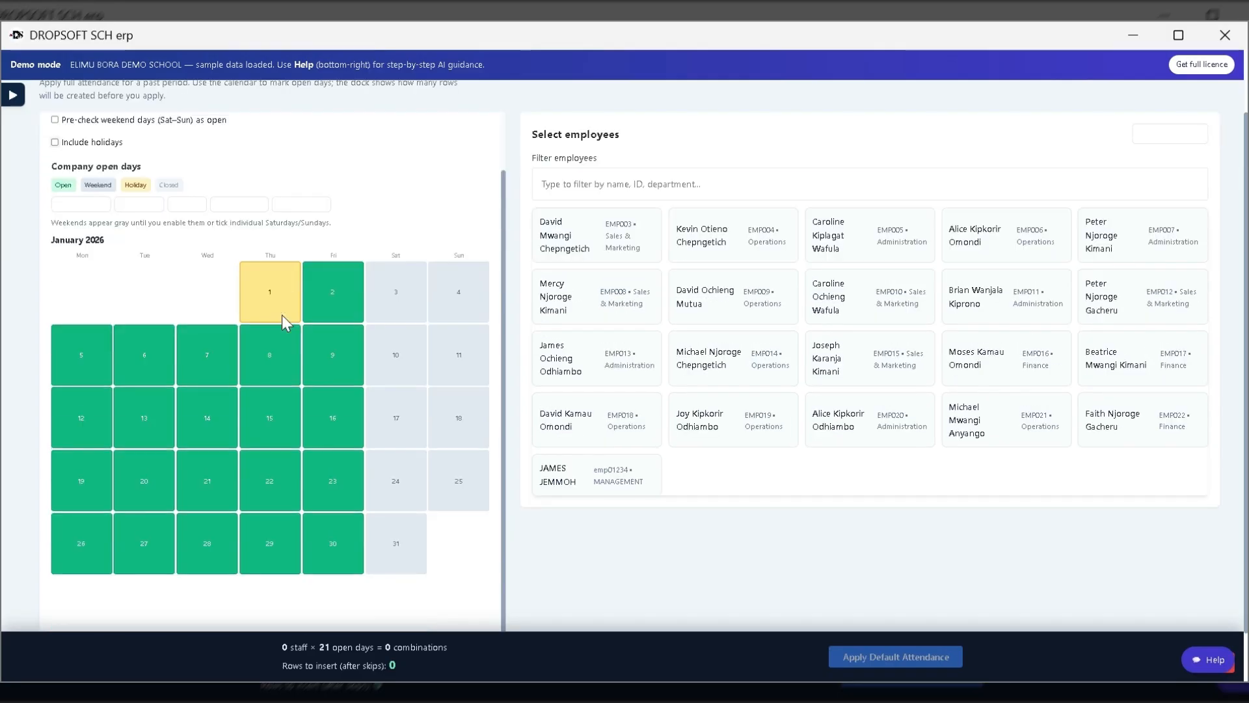
{"action": "scroll", "coordinate": [283, 324], "scroll_direction": "up", "scroll_amount": 1}
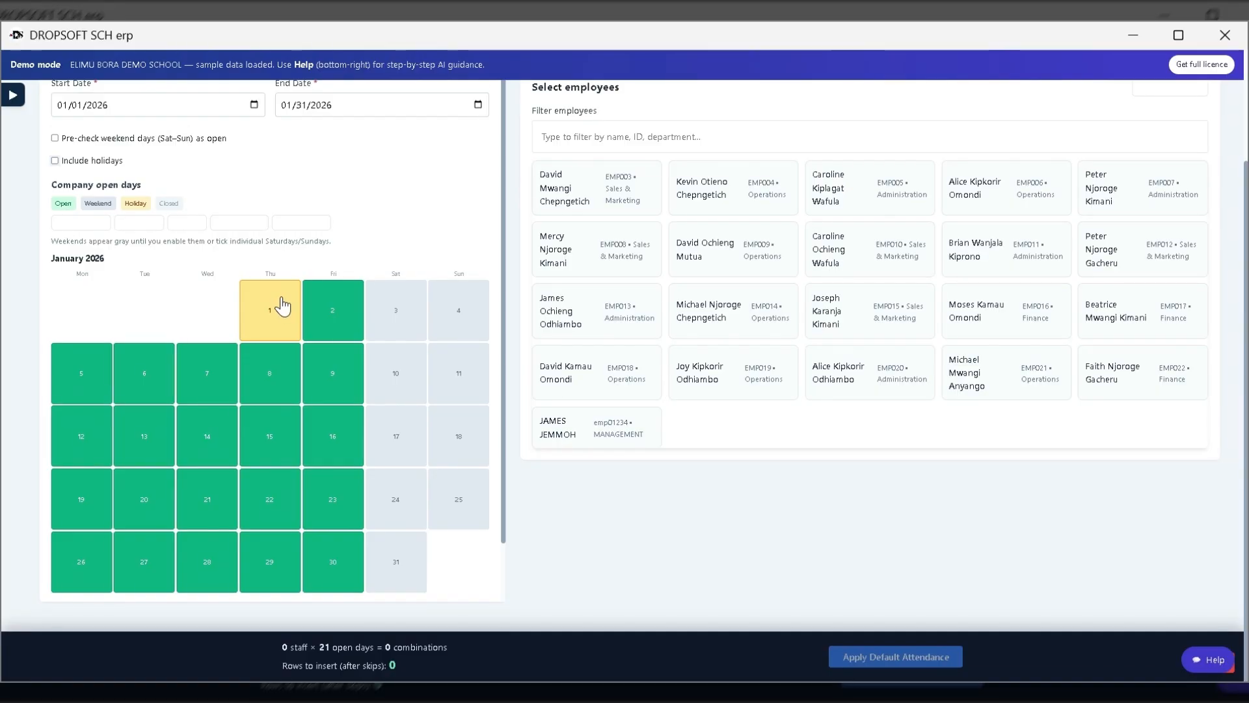
{"action": "scroll", "coordinate": [321, 333], "scroll_direction": "up", "scroll_amount": 2}
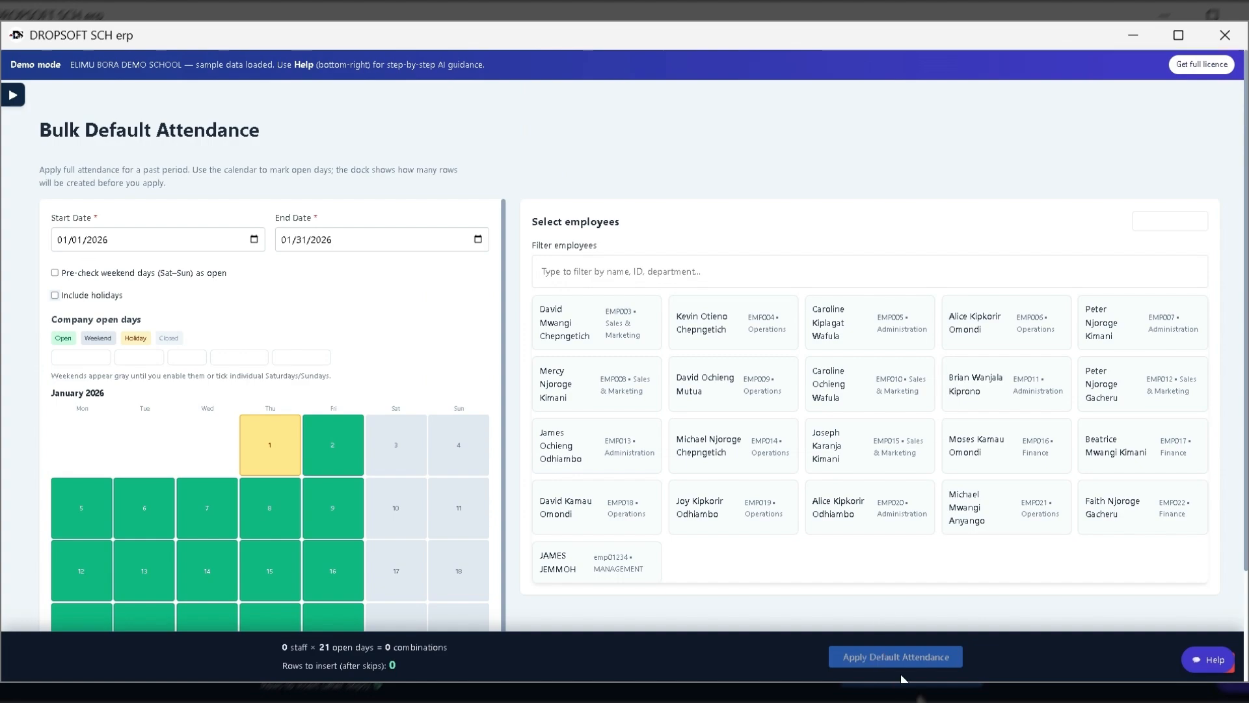
Select every listed employee for the January default attendance
{"action": "scroll", "coordinate": [900, 651], "scroll_direction": "down", "scroll_amount": 2}
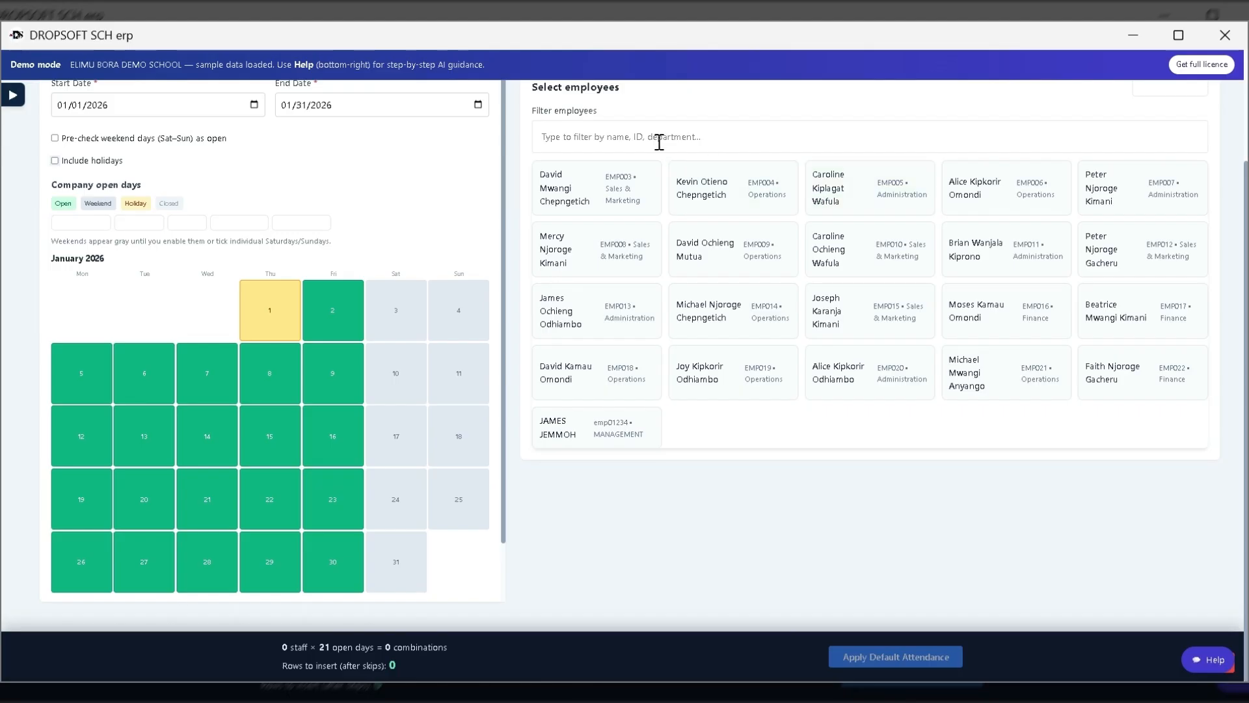
{"action": "left_click", "coordinate": [575, 195]}
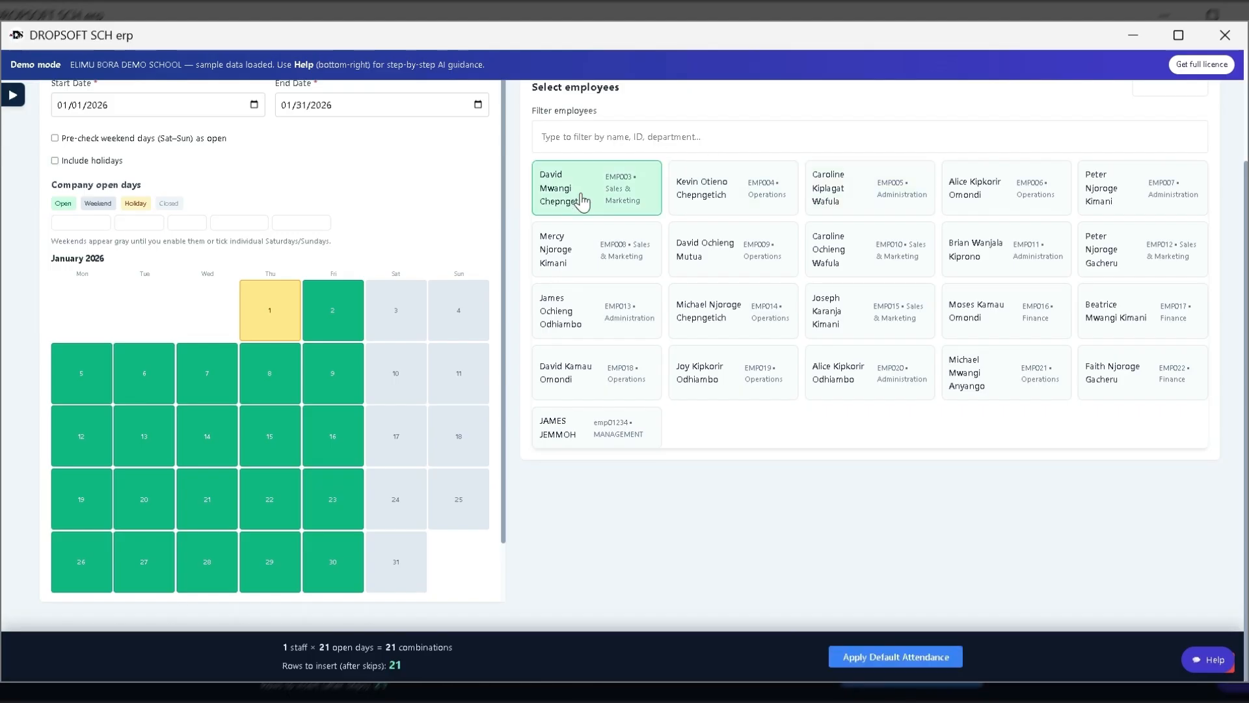
{"action": "left_click", "coordinate": [715, 215]}
{"action": "left_click", "coordinate": [865, 195]}
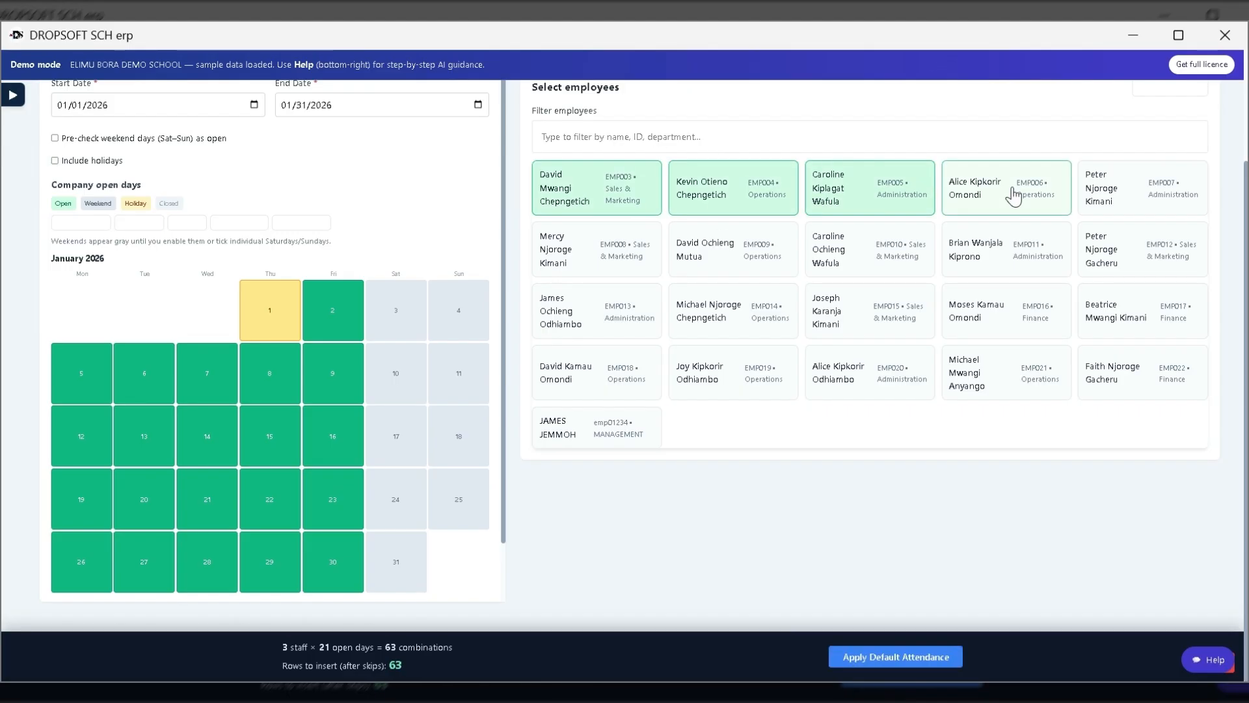
{"action": "left_click", "coordinate": [1012, 196]}
{"action": "left_click", "coordinate": [1116, 207]}
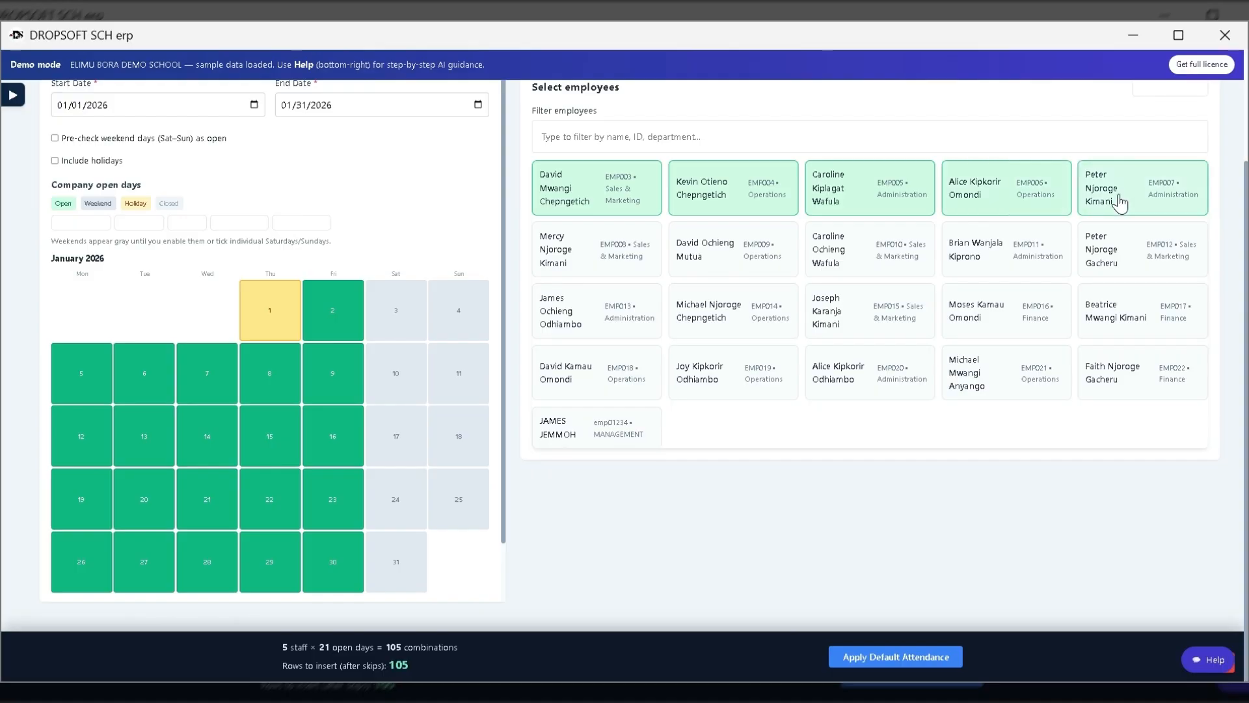
{"action": "left_click", "coordinate": [1120, 251]}
{"action": "left_click", "coordinate": [962, 246]}
{"action": "left_click", "coordinate": [868, 273]}
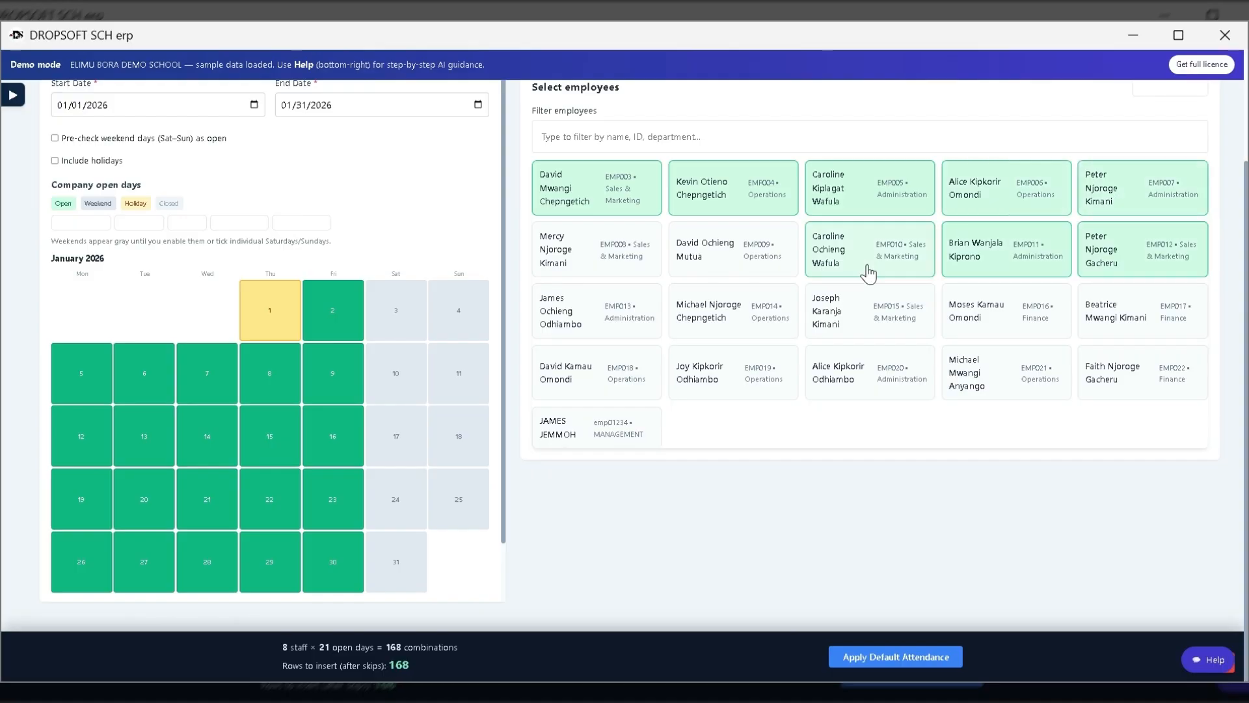
{"action": "left_click", "coordinate": [722, 254]}
{"action": "left_click", "coordinate": [585, 254]}
{"action": "left_click", "coordinate": [585, 312]}
{"action": "left_click", "coordinate": [722, 312]}
{"action": "left_click", "coordinate": [892, 325]}
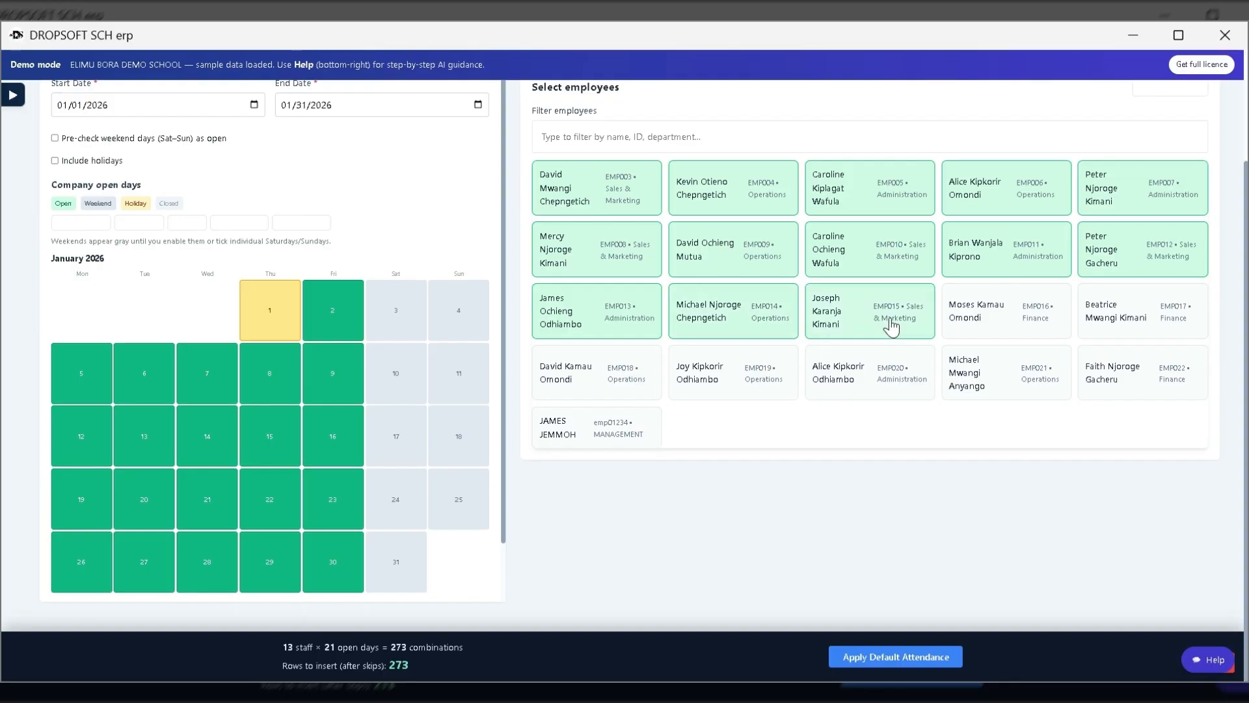
{"action": "left_click", "coordinate": [1005, 314]}
{"action": "left_click", "coordinate": [1087, 314]}
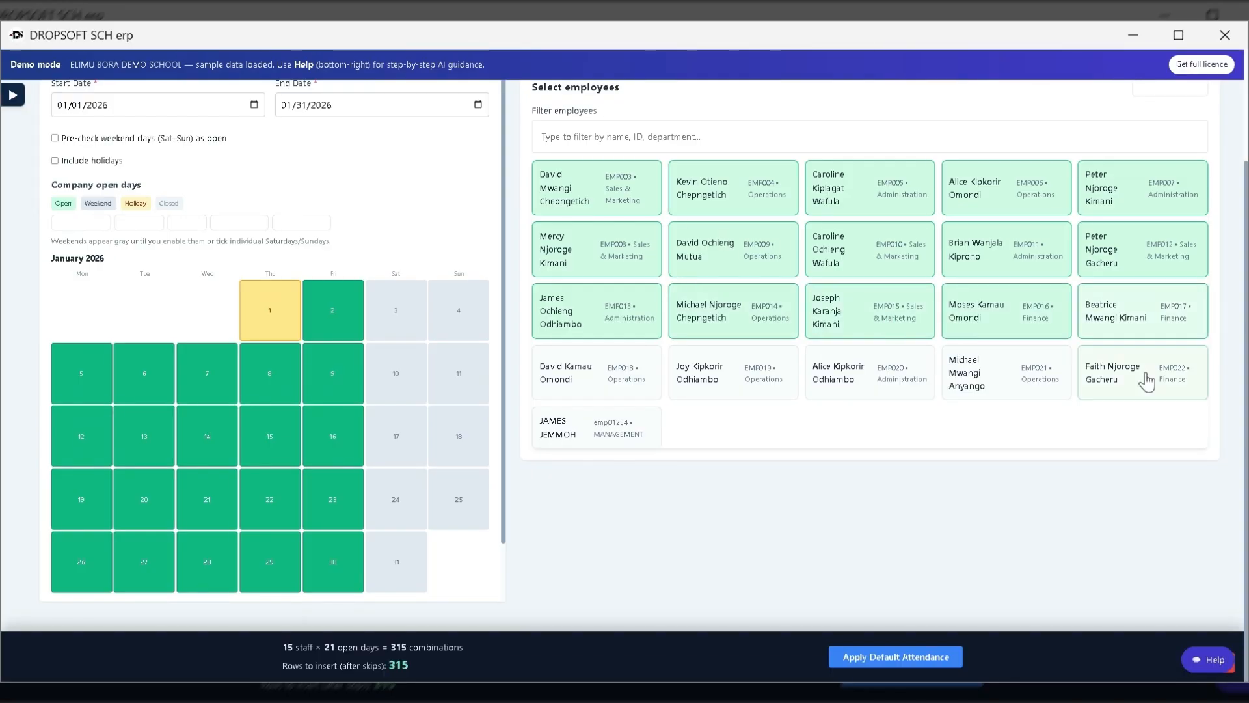
{"action": "left_click", "coordinate": [1146, 381]}
{"action": "left_click", "coordinate": [1005, 372]}
{"action": "left_click", "coordinate": [868, 372]}
{"action": "left_click", "coordinate": [731, 372]}
{"action": "left_click", "coordinate": [585, 372]}
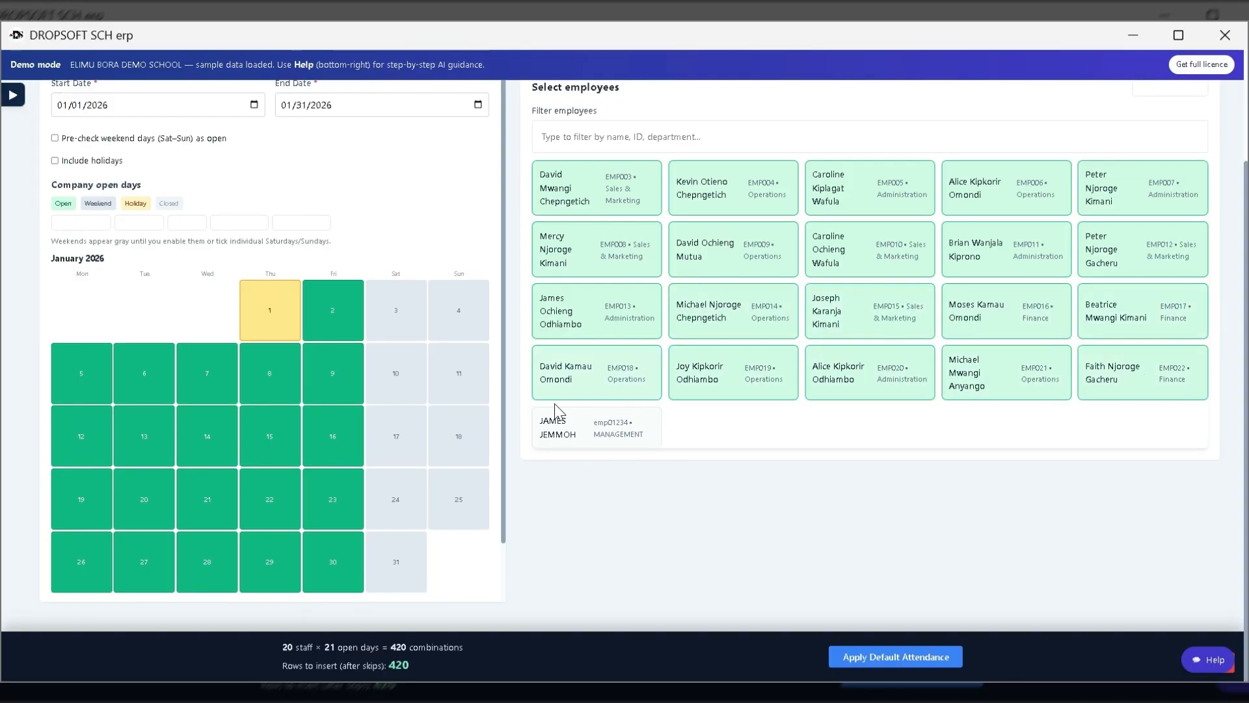
{"action": "left_click", "coordinate": [560, 433]}
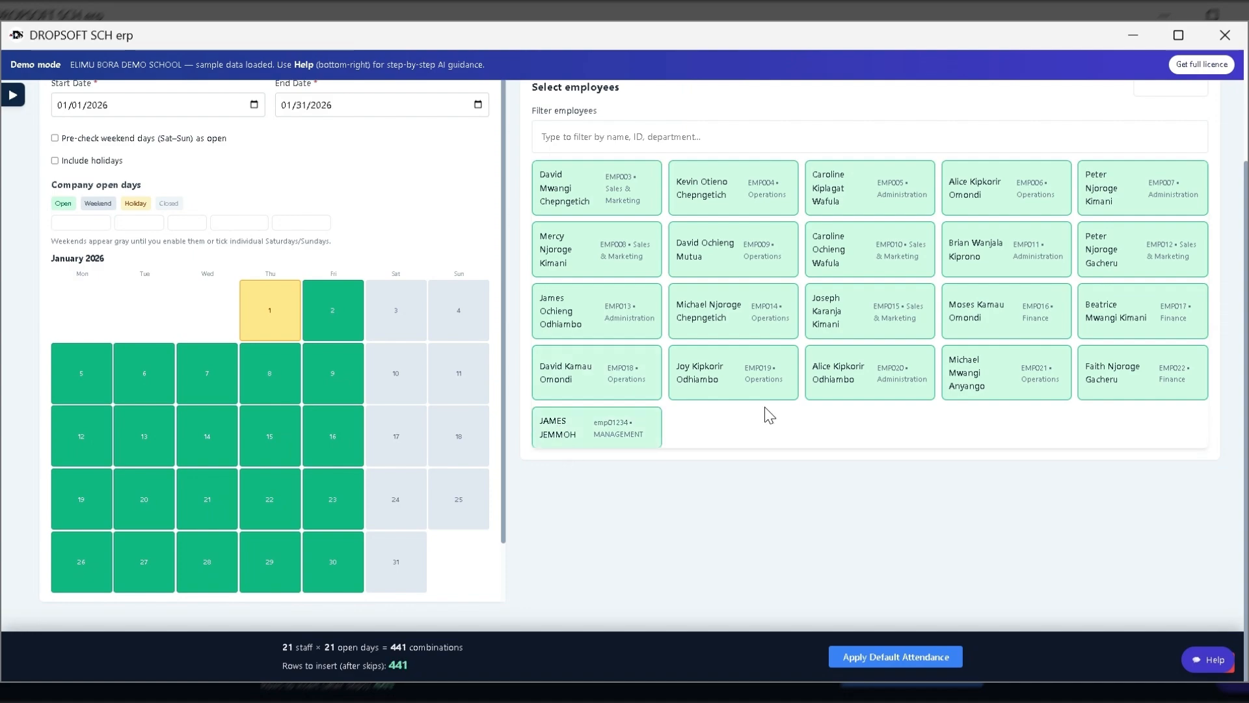
Apply the default attendance for the chosen January period to all selected employees
{"action": "scroll", "coordinate": [766, 406], "scroll_direction": "up", "scroll_amount": 3}
{"action": "scroll", "coordinate": [767, 406], "scroll_direction": "down", "scroll_amount": 3}
{"action": "left_click", "coordinate": [891, 656]}
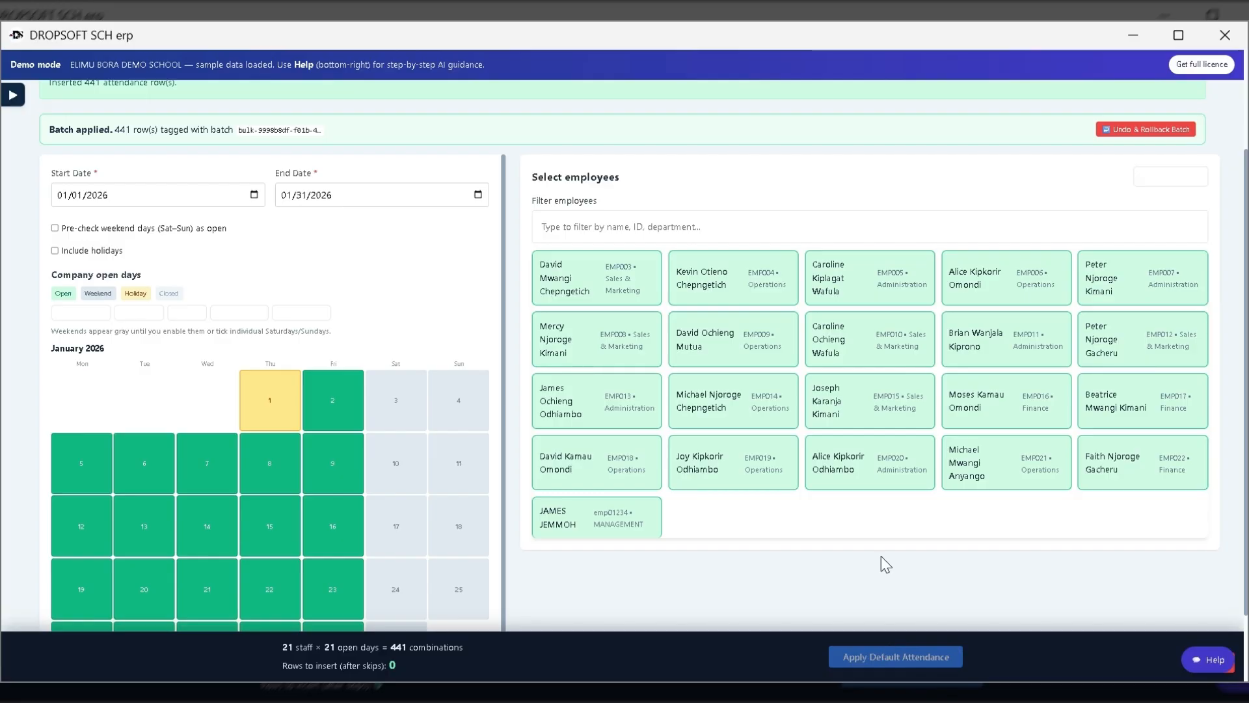
{"action": "scroll", "coordinate": [876, 502], "scroll_direction": "down", "scroll_amount": 2}
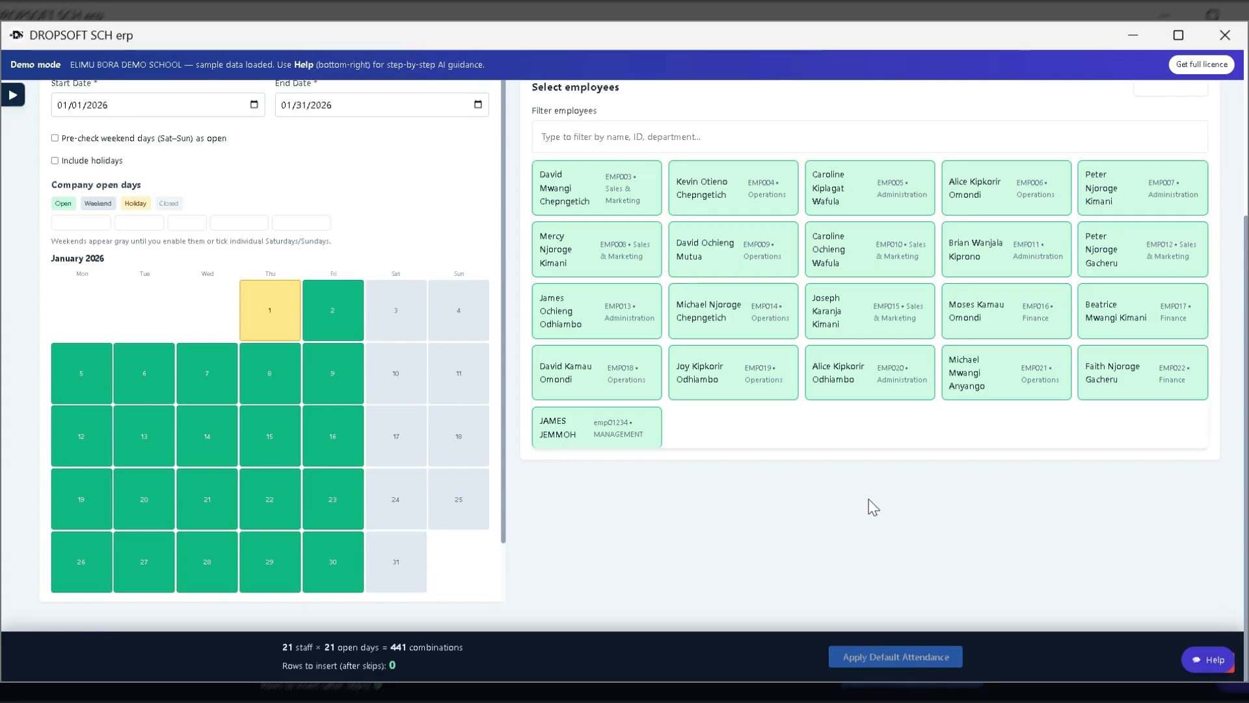
{"action": "scroll", "coordinate": [872, 505], "scroll_direction": "up", "scroll_amount": 2}
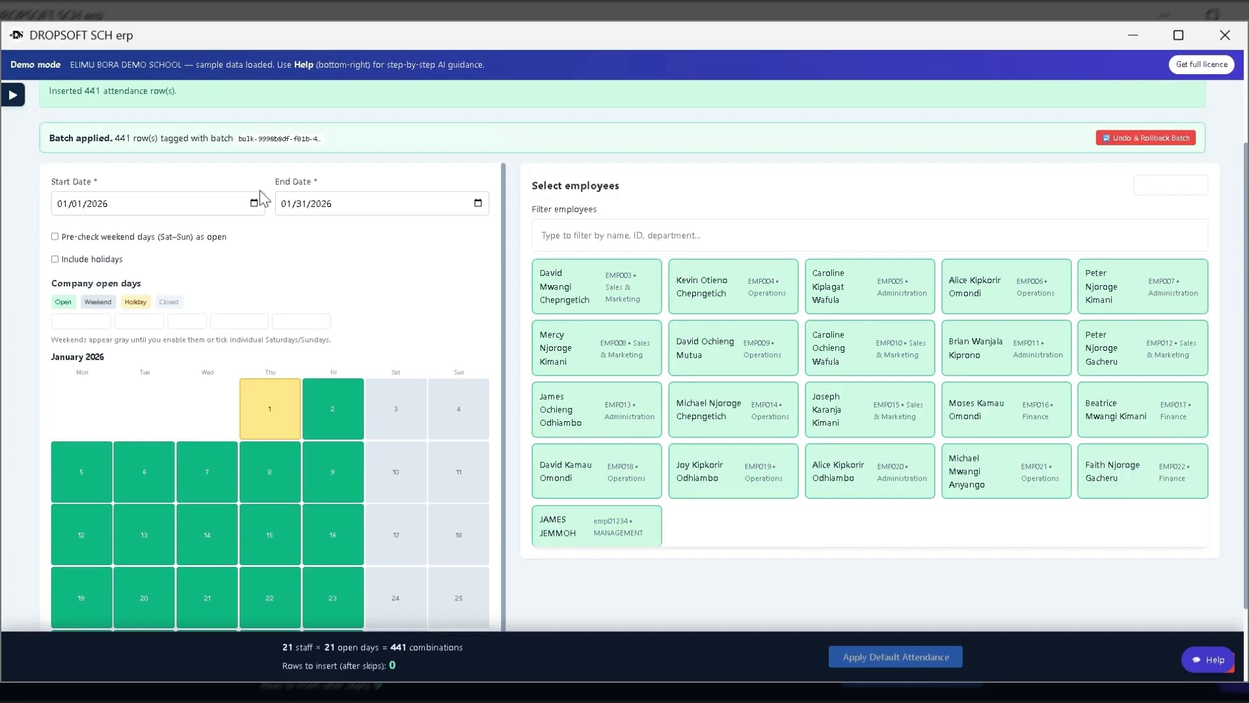
Change the bulk attendance period to run from 02/01/2026 to 02/28/2026
{"action": "left_click", "coordinate": [136, 252]}
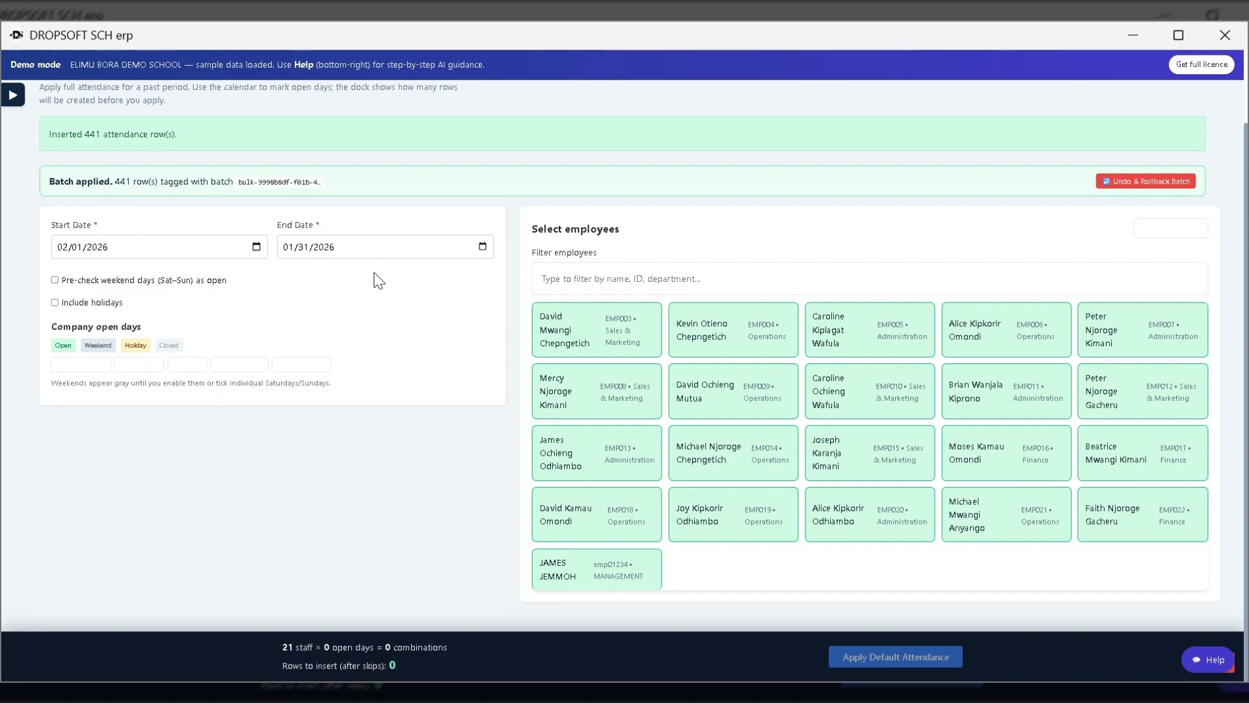
{"action": "left_click", "coordinate": [374, 323]}
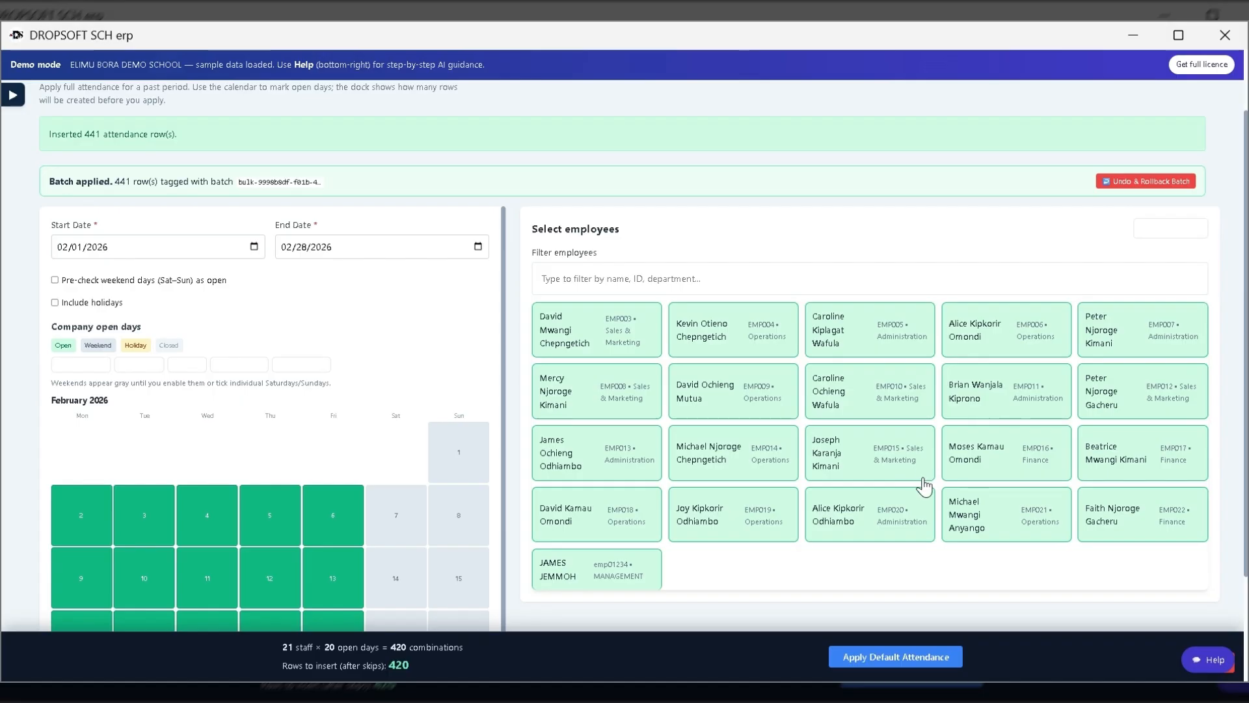
{"action": "scroll", "coordinate": [930, 573], "scroll_direction": "down", "scroll_amount": 2}
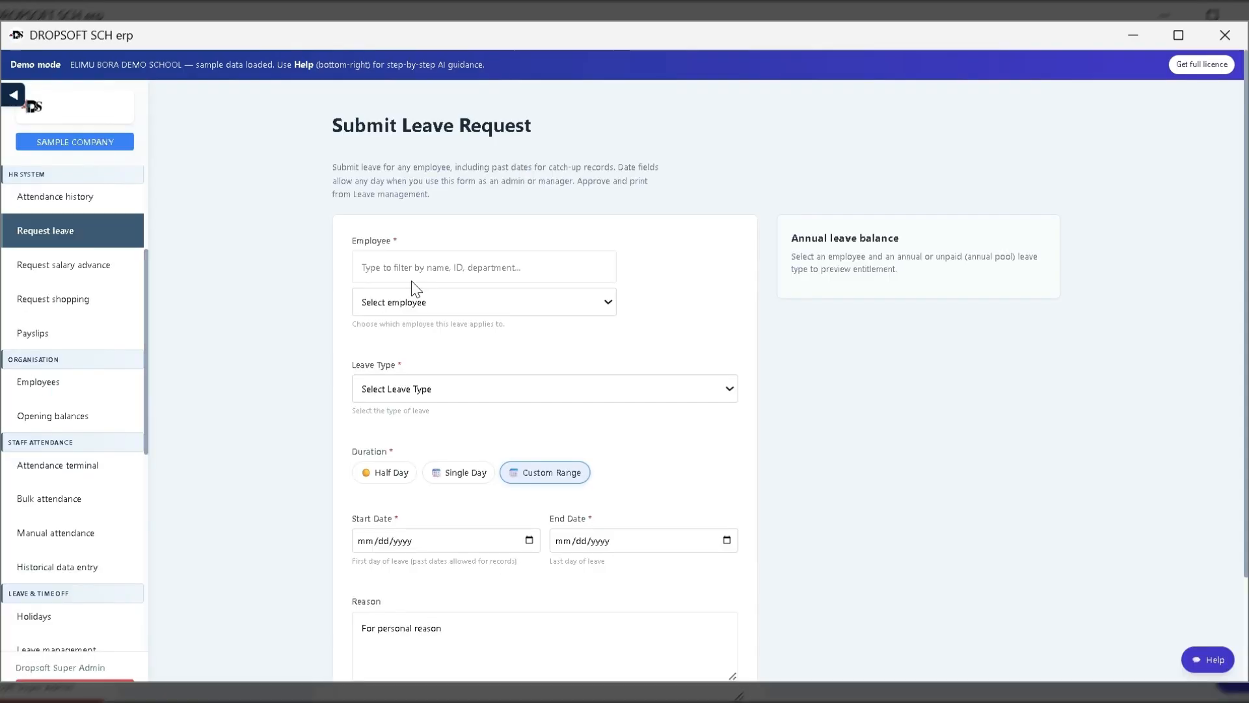
Start a leave request for the employee in the MANAGEMENT department, with the leave type Annual Leave (30 days/year)
{"action": "left_click", "coordinate": [444, 265]}
{"action": "type", "text": "J"}
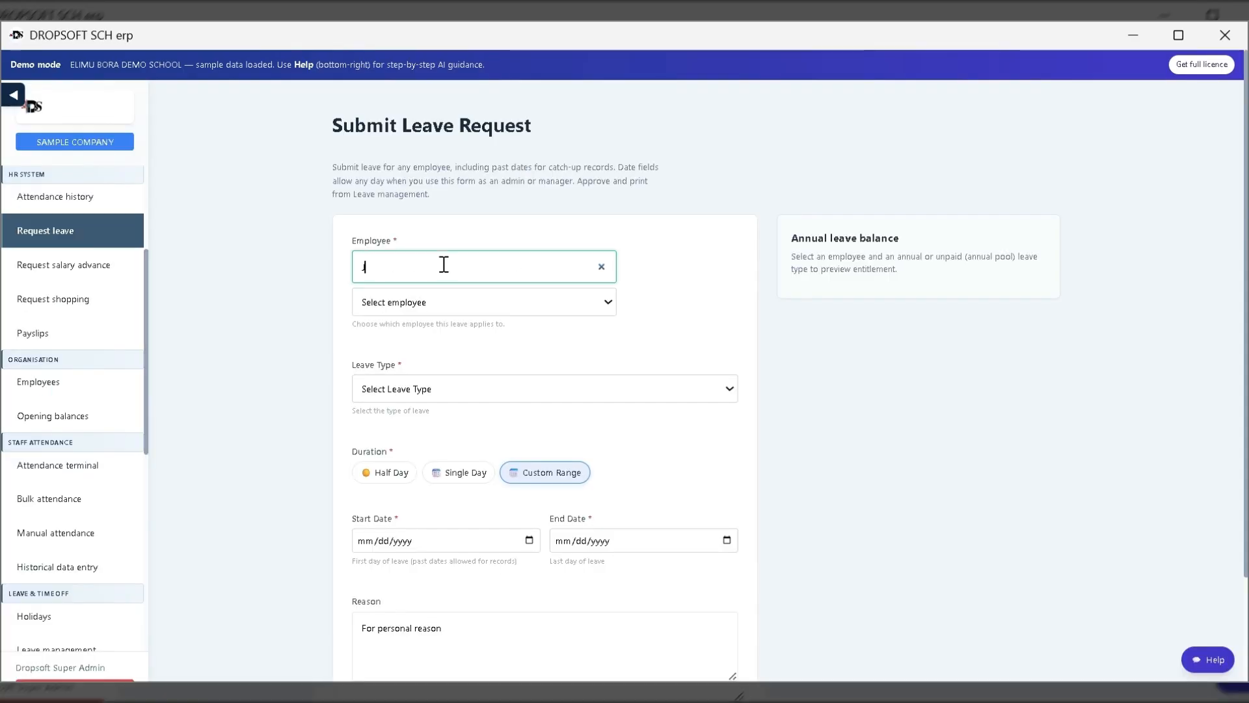
{"action": "type", "text": "AMES"}
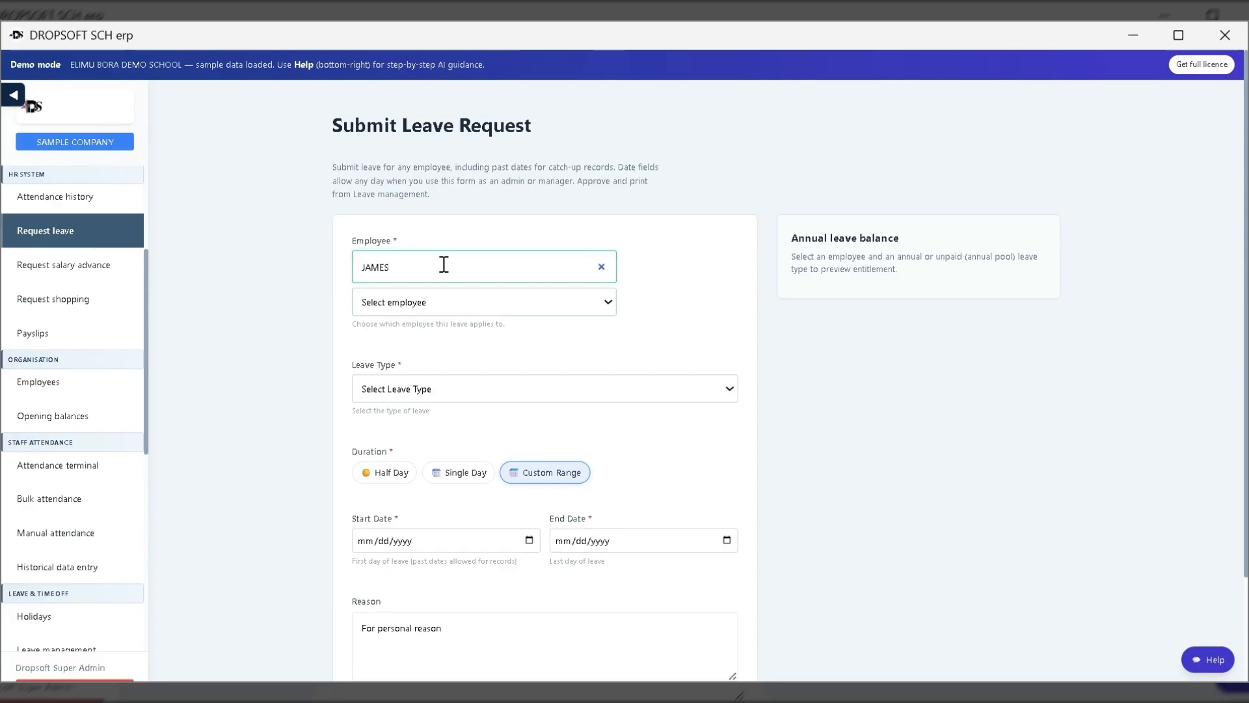
{"action": "key", "text": "Return"}
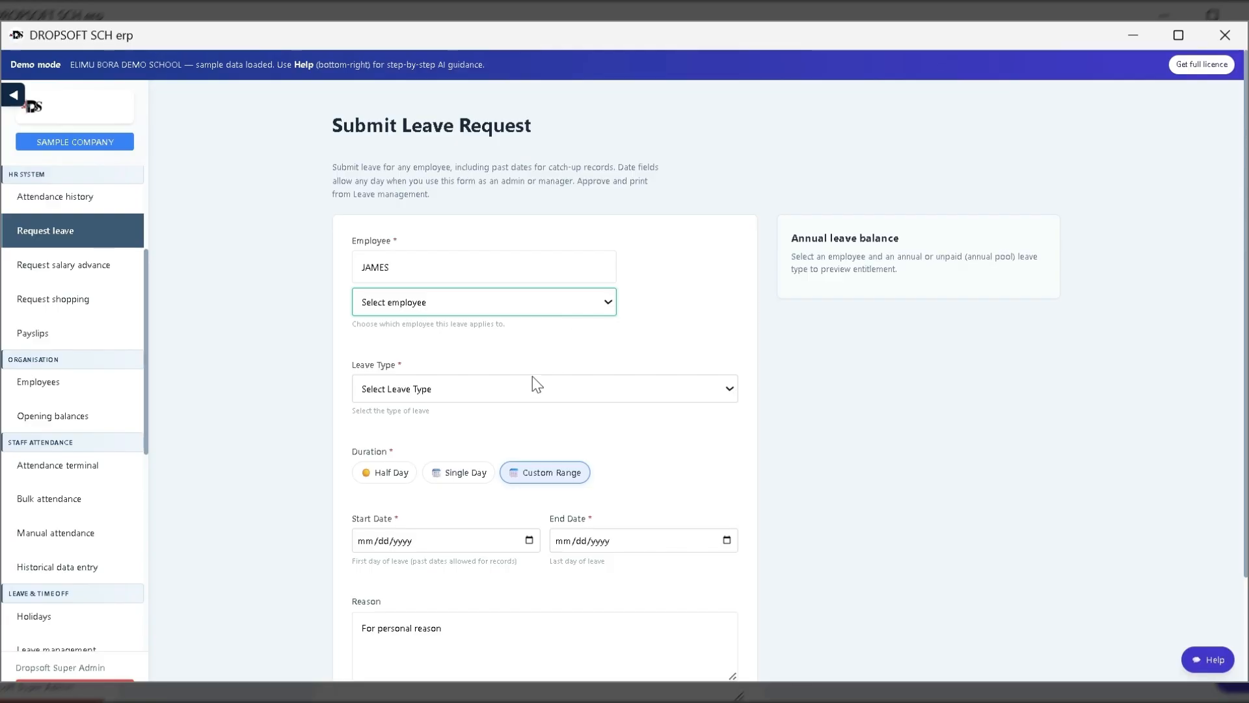
{"action": "key", "text": "Down"}
{"action": "left_click", "coordinate": [479, 394]}
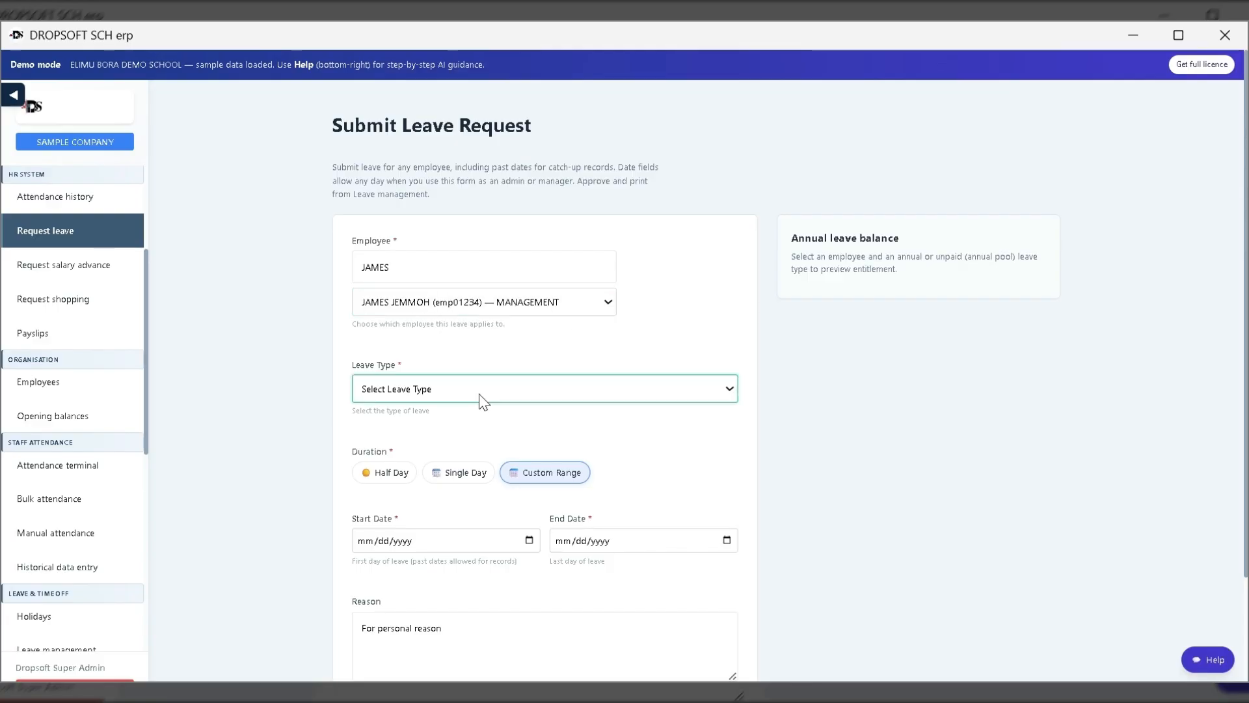
{"action": "key", "text": "Down"}
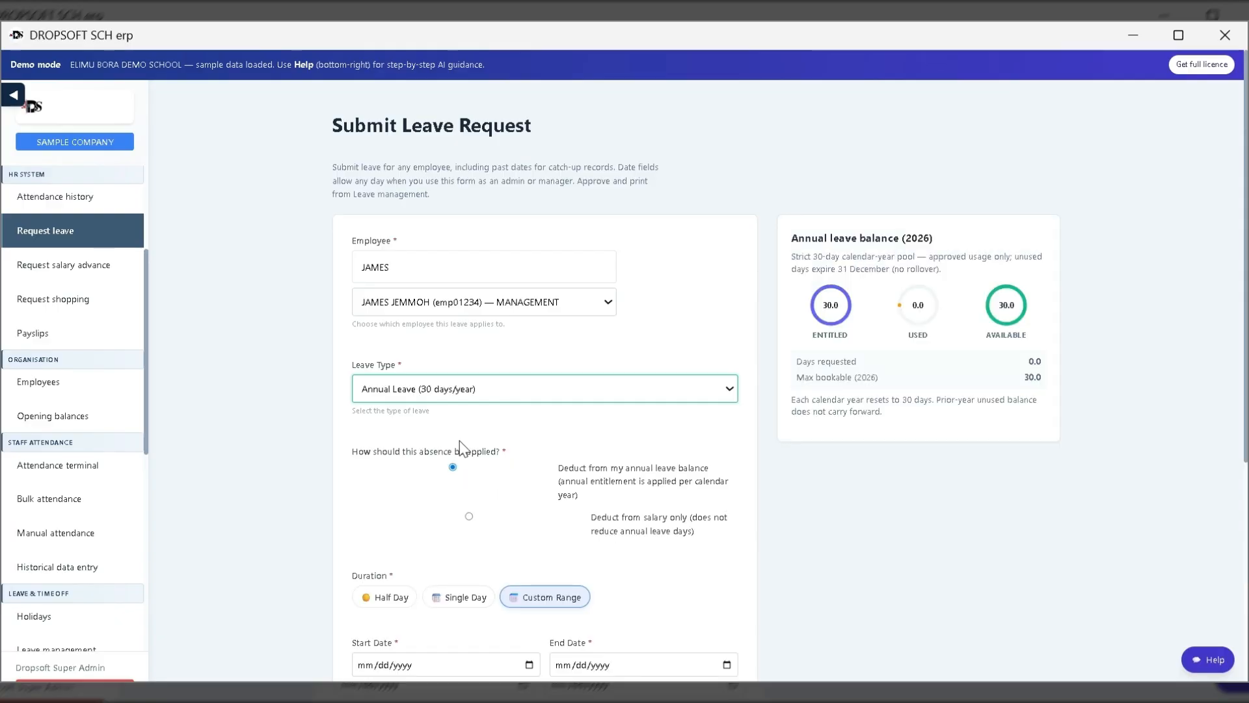
Set the annual leave's custom range to start on 07/02/2026 and end on 07/31/2026
{"action": "scroll", "coordinate": [555, 298], "scroll_direction": "down", "scroll_amount": 3}
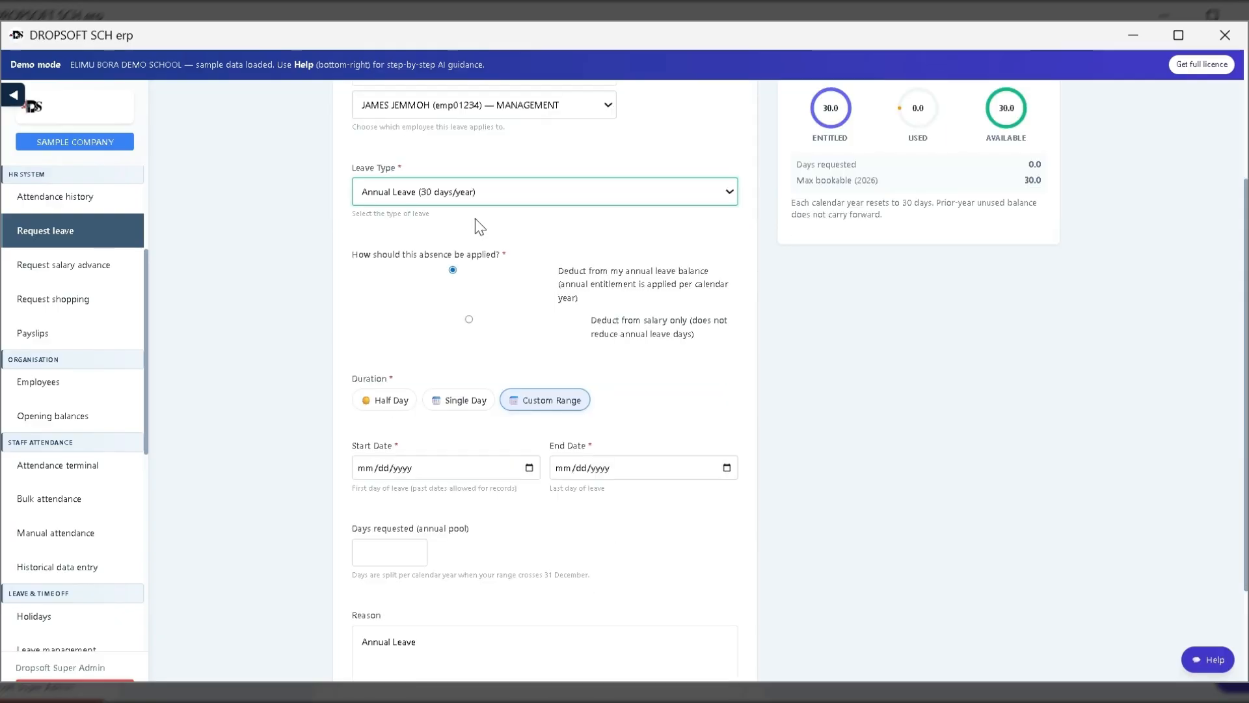
{"action": "scroll", "coordinate": [476, 217], "scroll_direction": "up", "scroll_amount": 2}
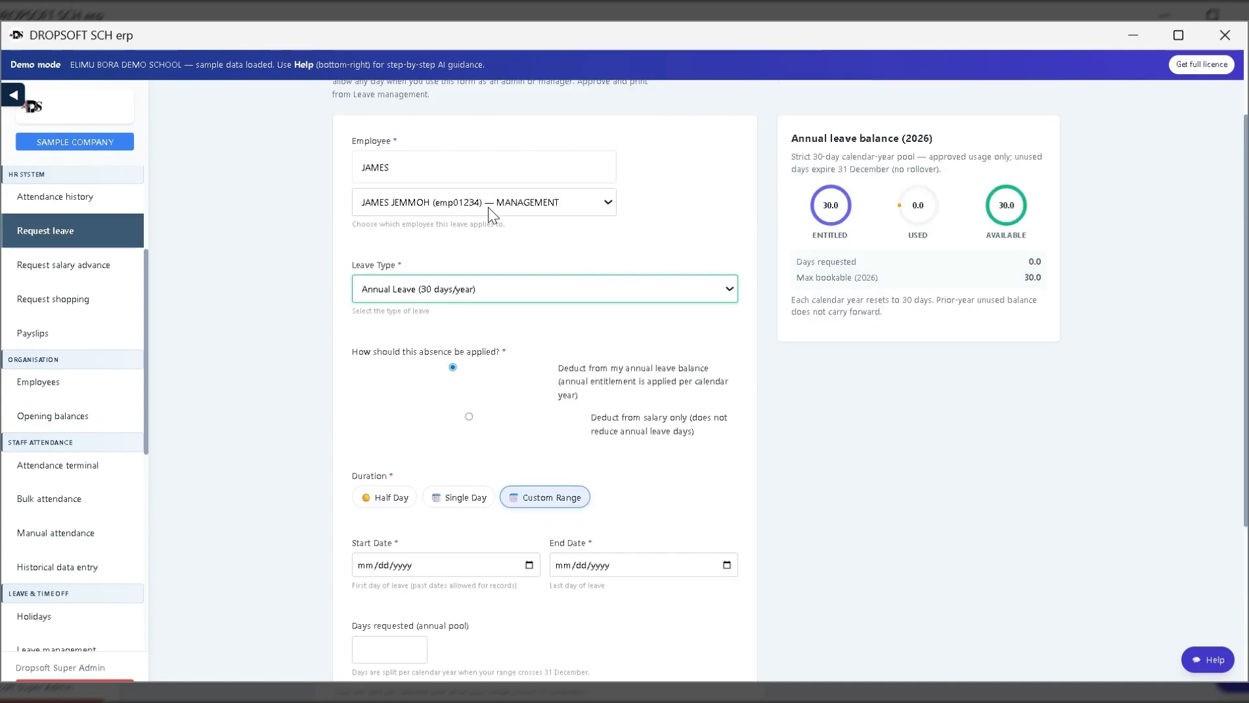
{"action": "scroll", "coordinate": [488, 207], "scroll_direction": "down", "scroll_amount": 3}
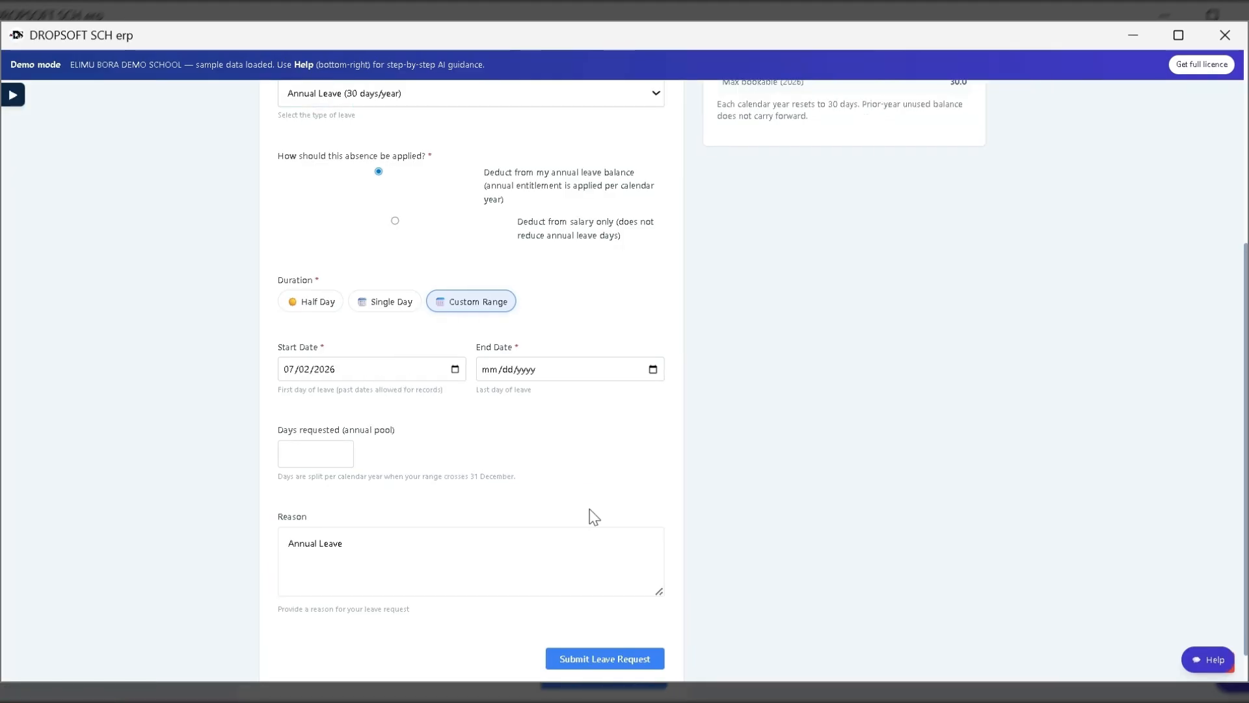
{"action": "left_click", "coordinate": [494, 519]}
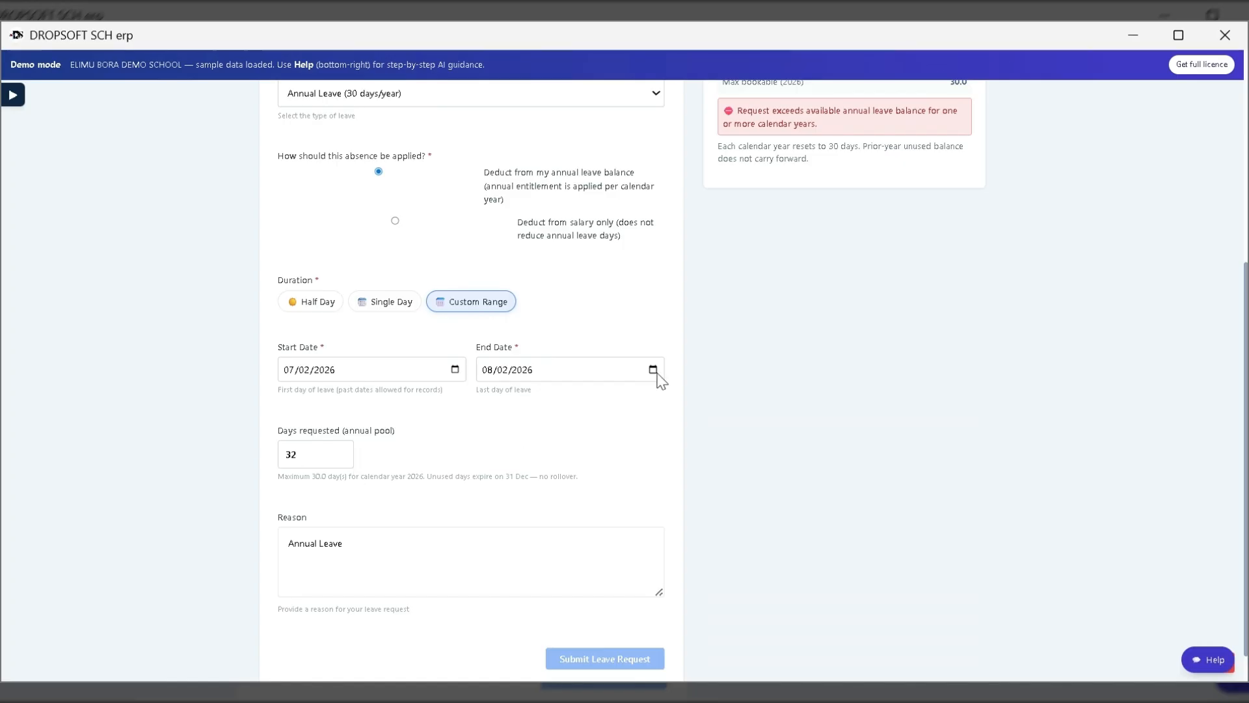
{"action": "left_click", "coordinate": [573, 434]}
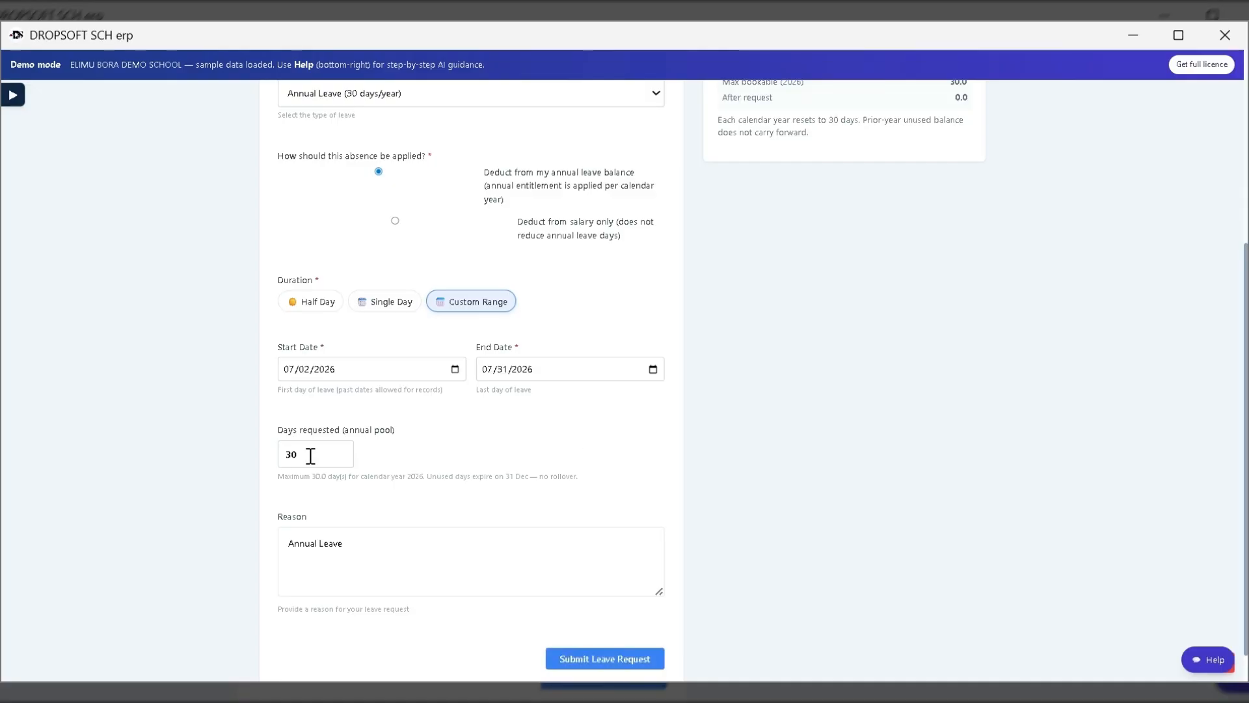
Submit the employee's annual leave request
{"action": "scroll", "coordinate": [833, 303], "scroll_direction": "up", "scroll_amount": 2}
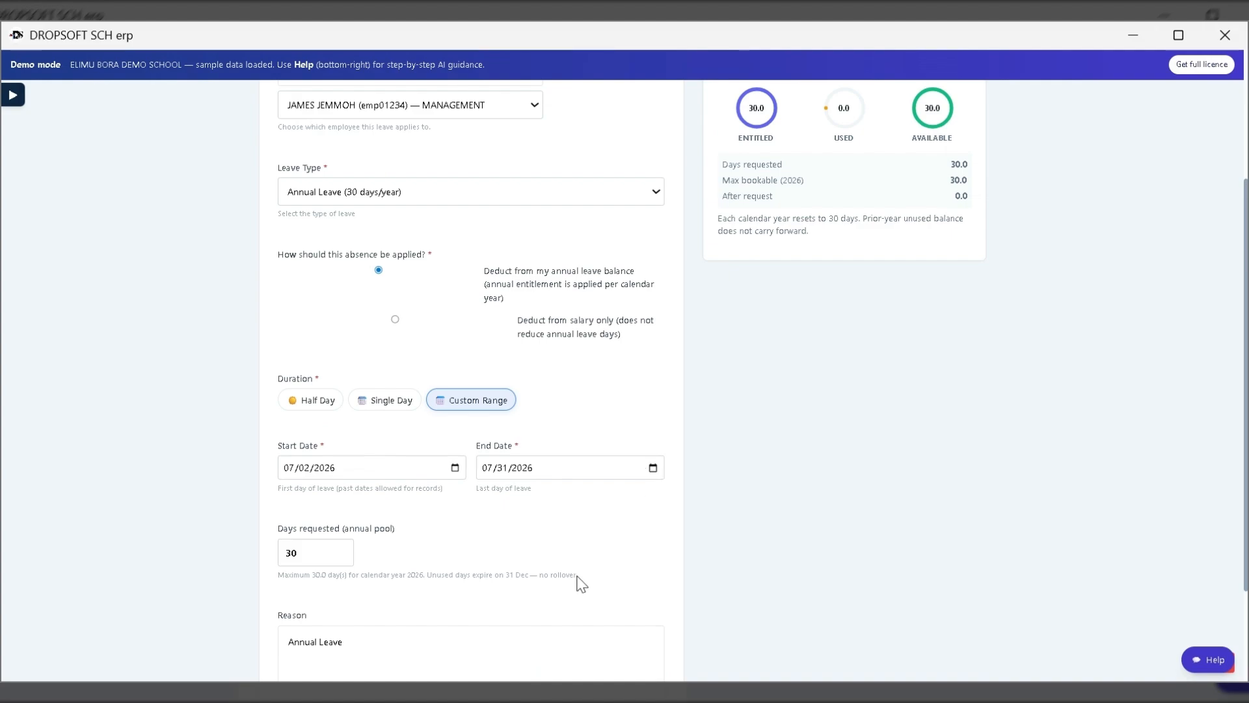
{"action": "scroll", "coordinate": [594, 568], "scroll_direction": "down", "scroll_amount": 3}
{"action": "left_click", "coordinate": [599, 621]}
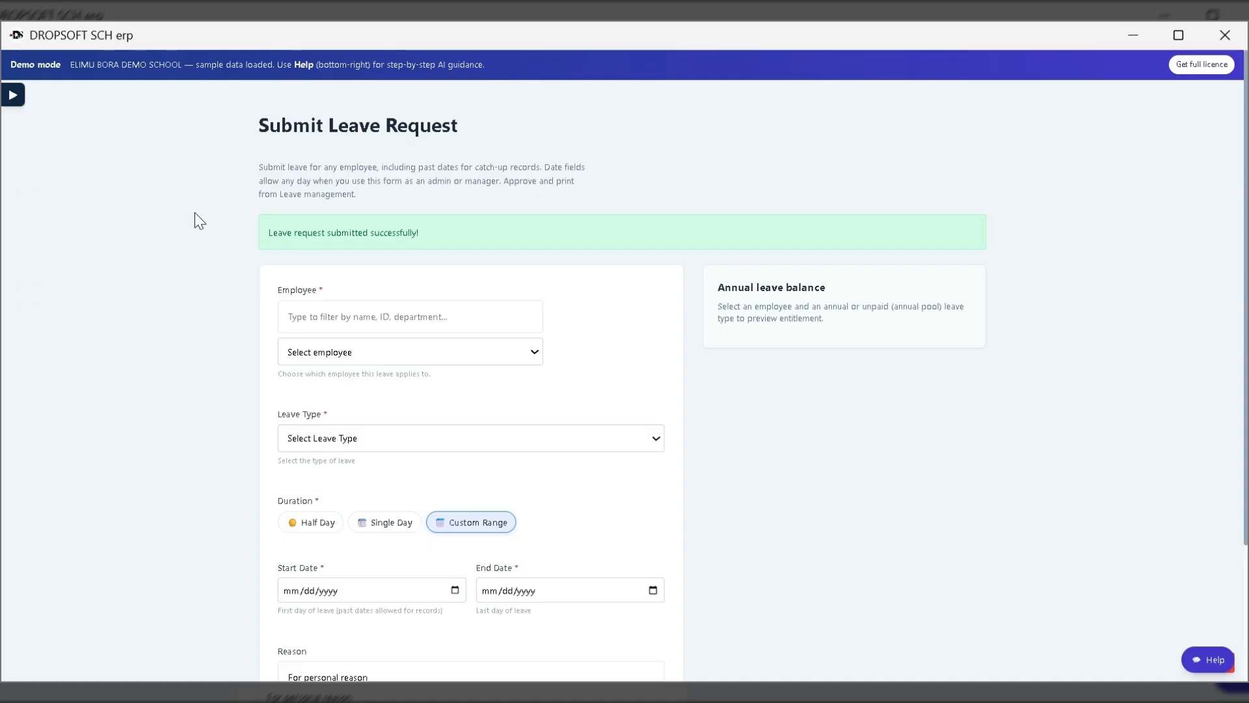
Review the pending requests in Leave management and in Salary advances
{"action": "left_click", "coordinate": [13, 96]}
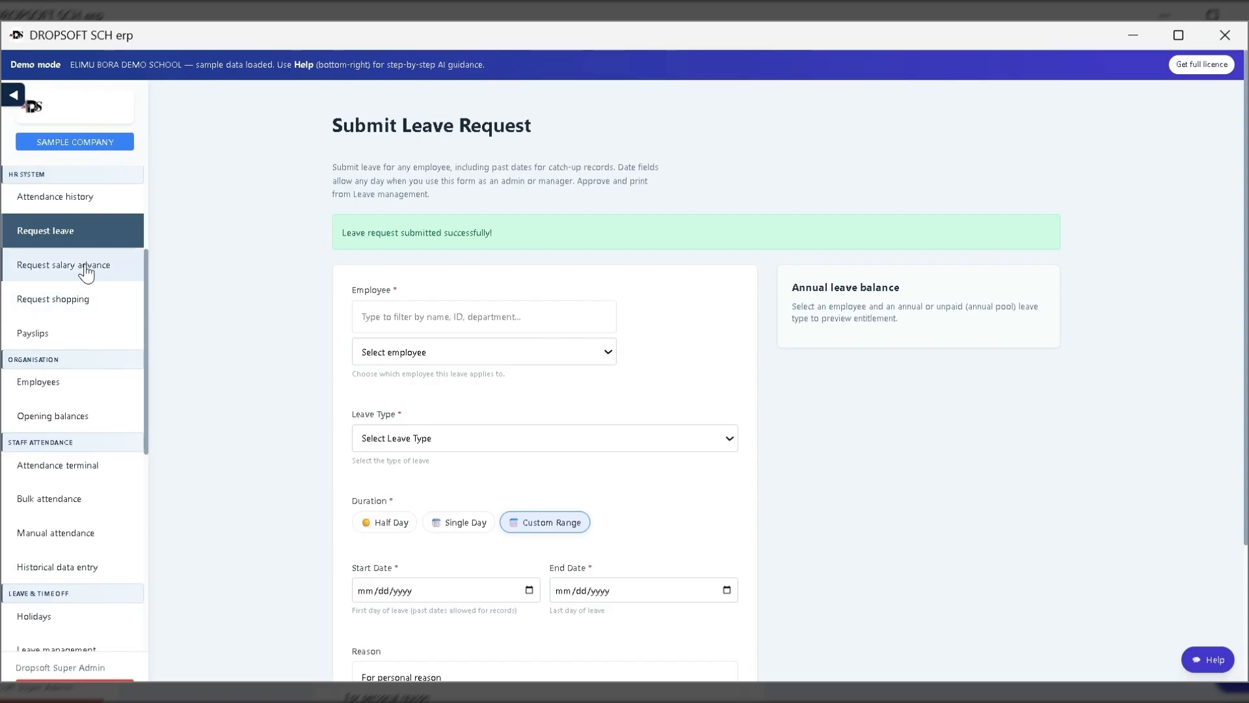
{"action": "scroll", "coordinate": [106, 430], "scroll_direction": "down", "scroll_amount": 1}
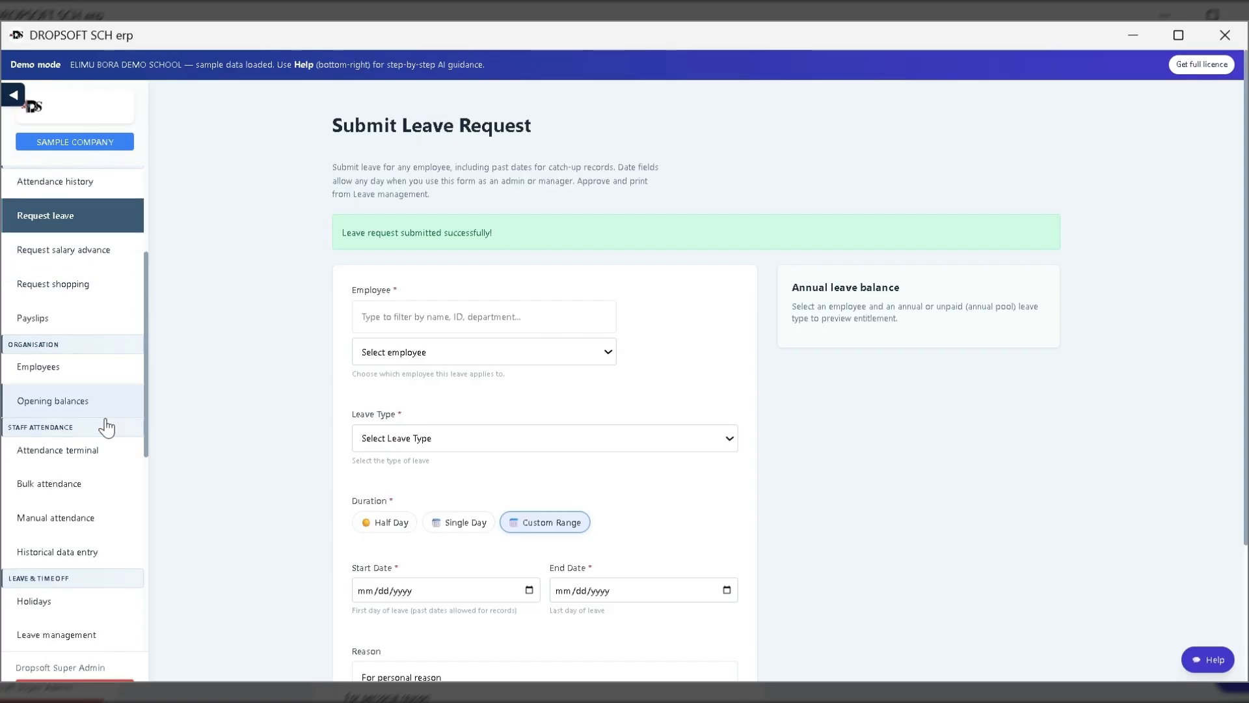
{"action": "scroll", "coordinate": [106, 428], "scroll_direction": "down", "scroll_amount": 2}
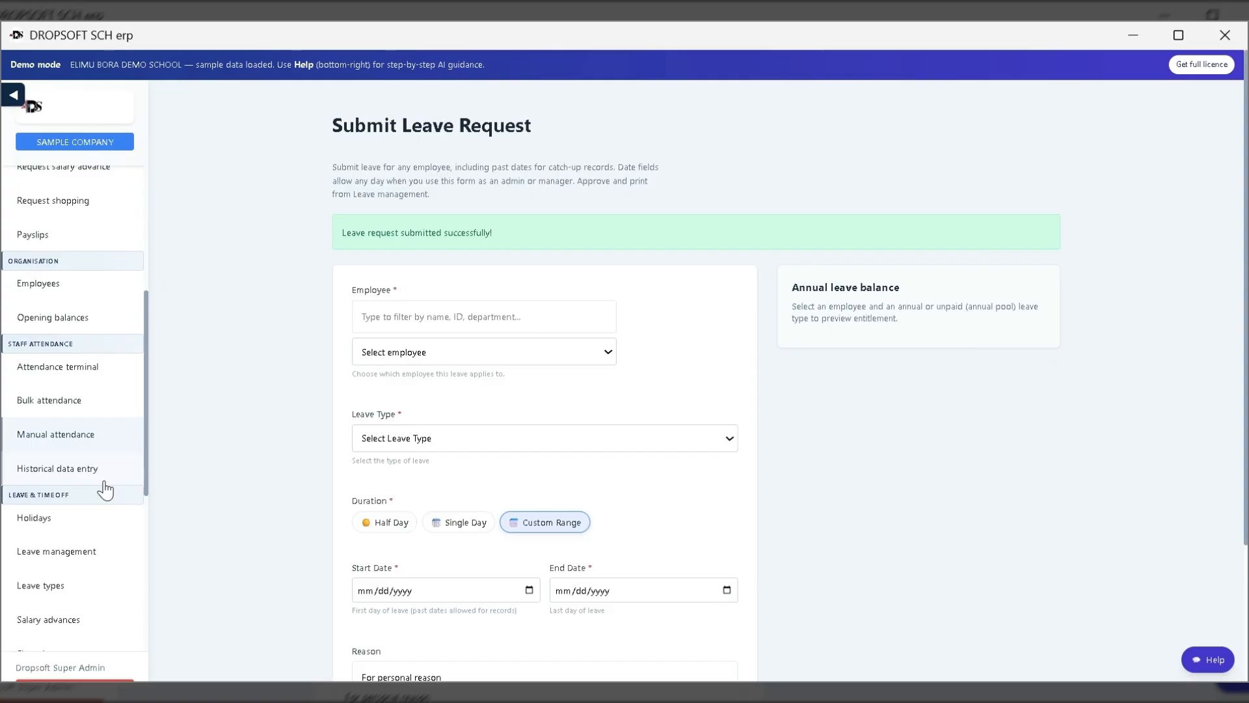
{"action": "scroll", "coordinate": [106, 495], "scroll_direction": "down", "scroll_amount": 3}
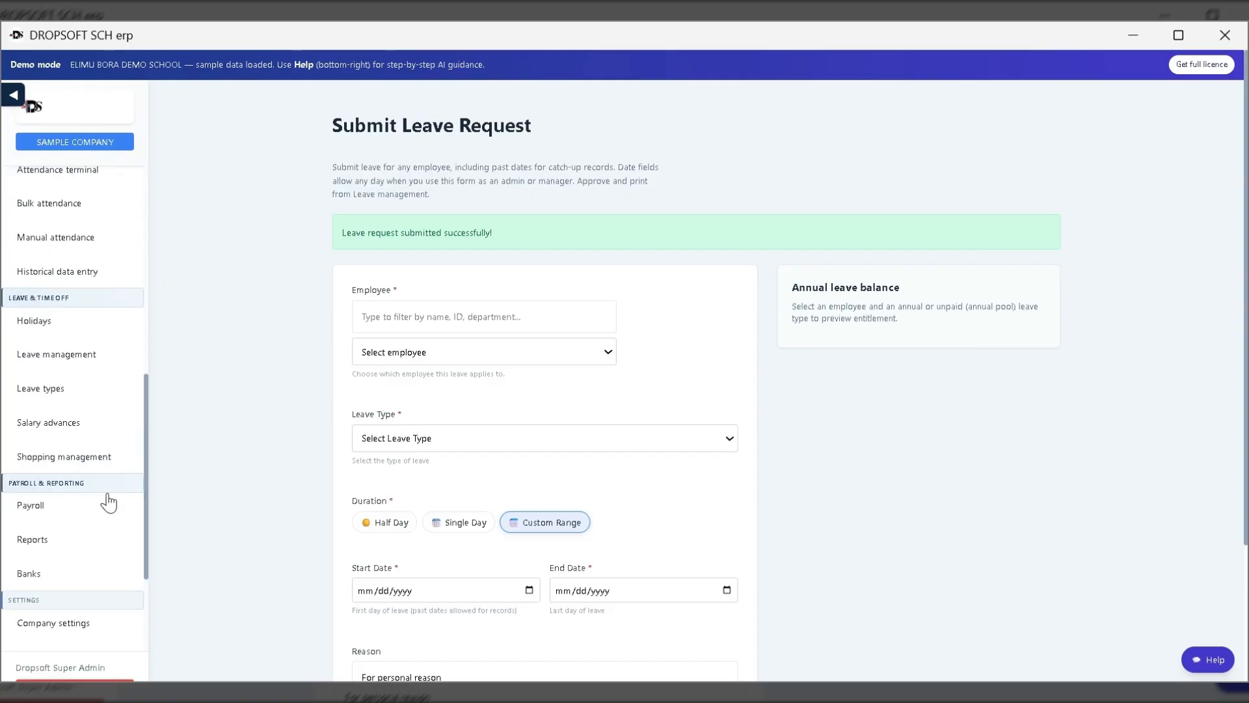
{"action": "left_click", "coordinate": [77, 357]}
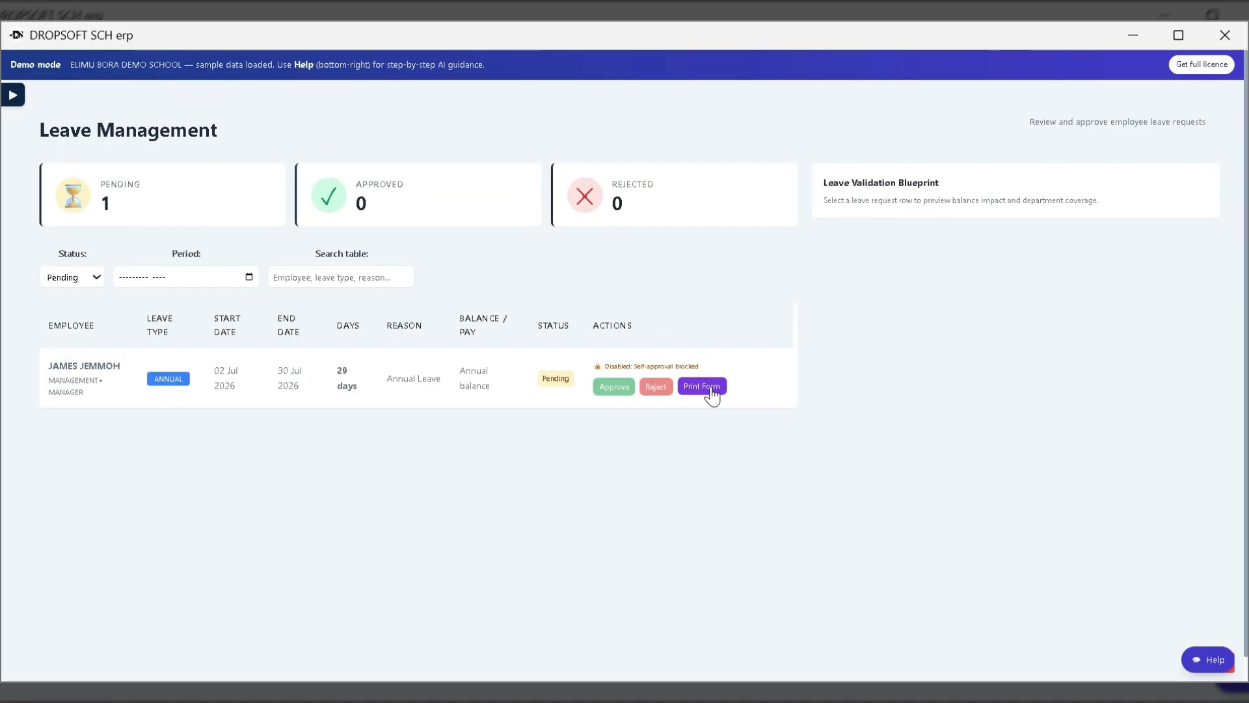
{"action": "left_click", "coordinate": [78, 424]}
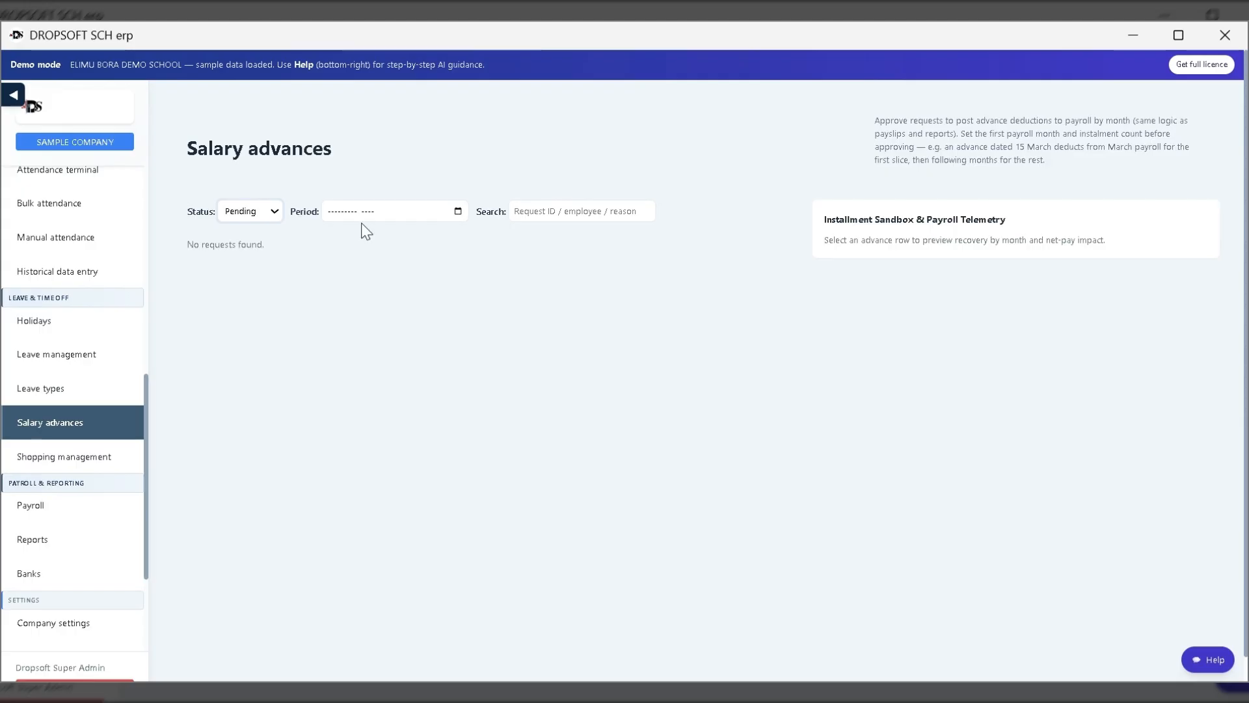
Start a salary advance request for the same employee in the MANAGEMENT department
{"action": "scroll", "coordinate": [65, 377], "scroll_direction": "up", "scroll_amount": 3}
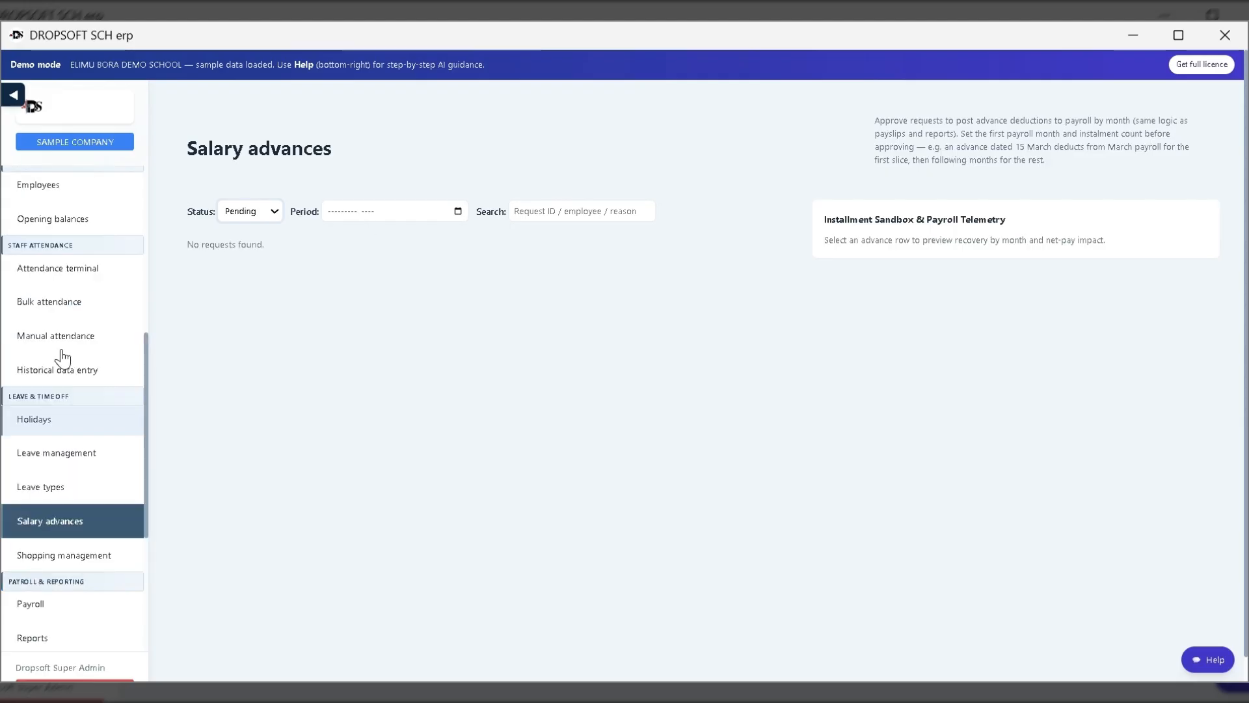
{"action": "scroll", "coordinate": [59, 322], "scroll_direction": "up", "scroll_amount": 2}
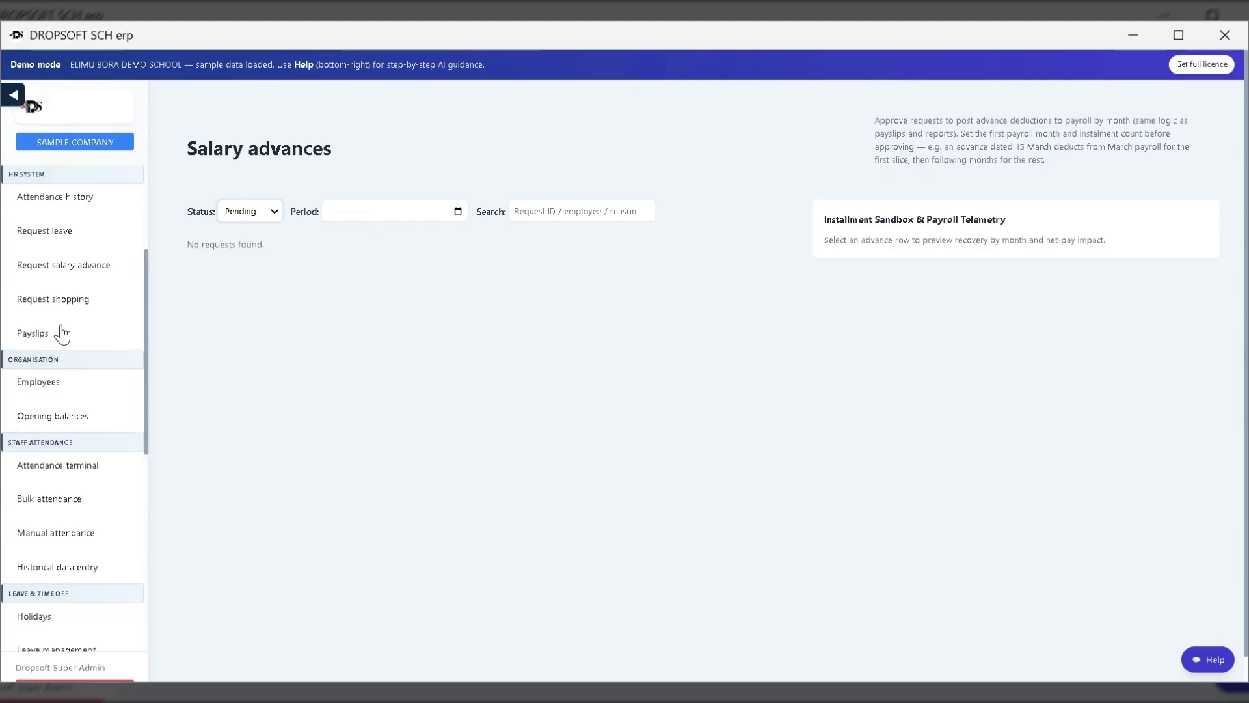
{"action": "left_click", "coordinate": [86, 276]}
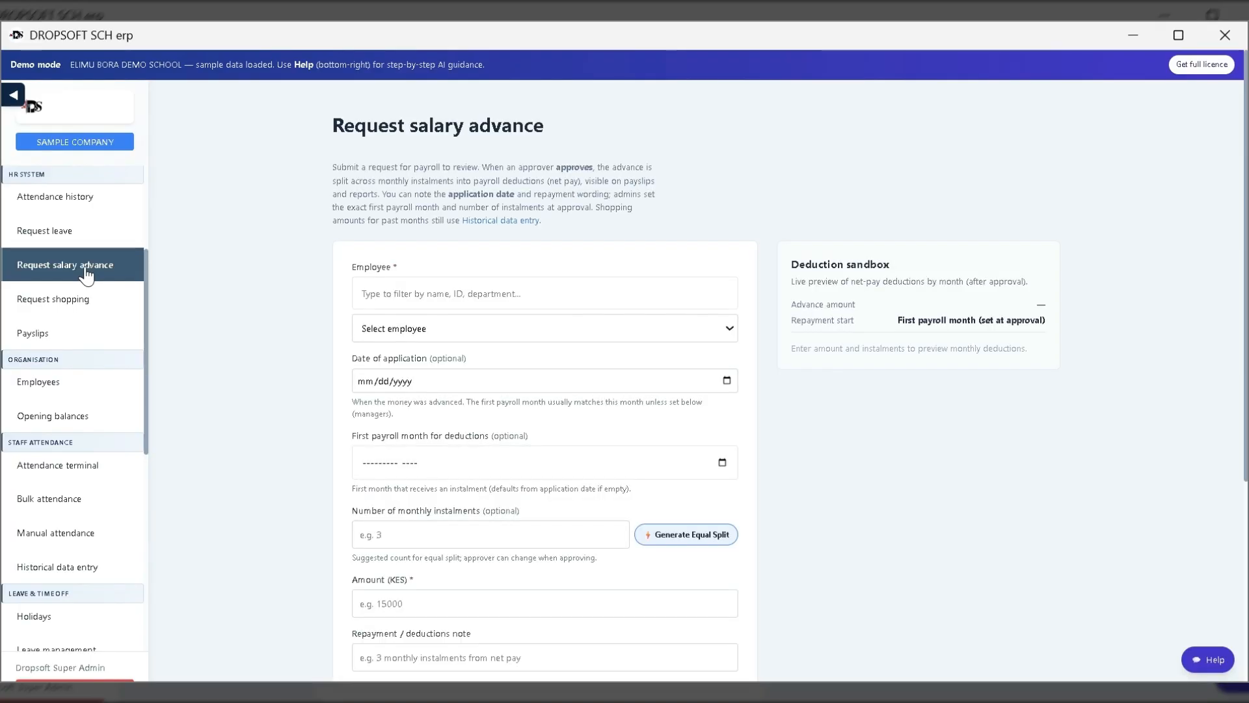
{"action": "left_click", "coordinate": [402, 296]}
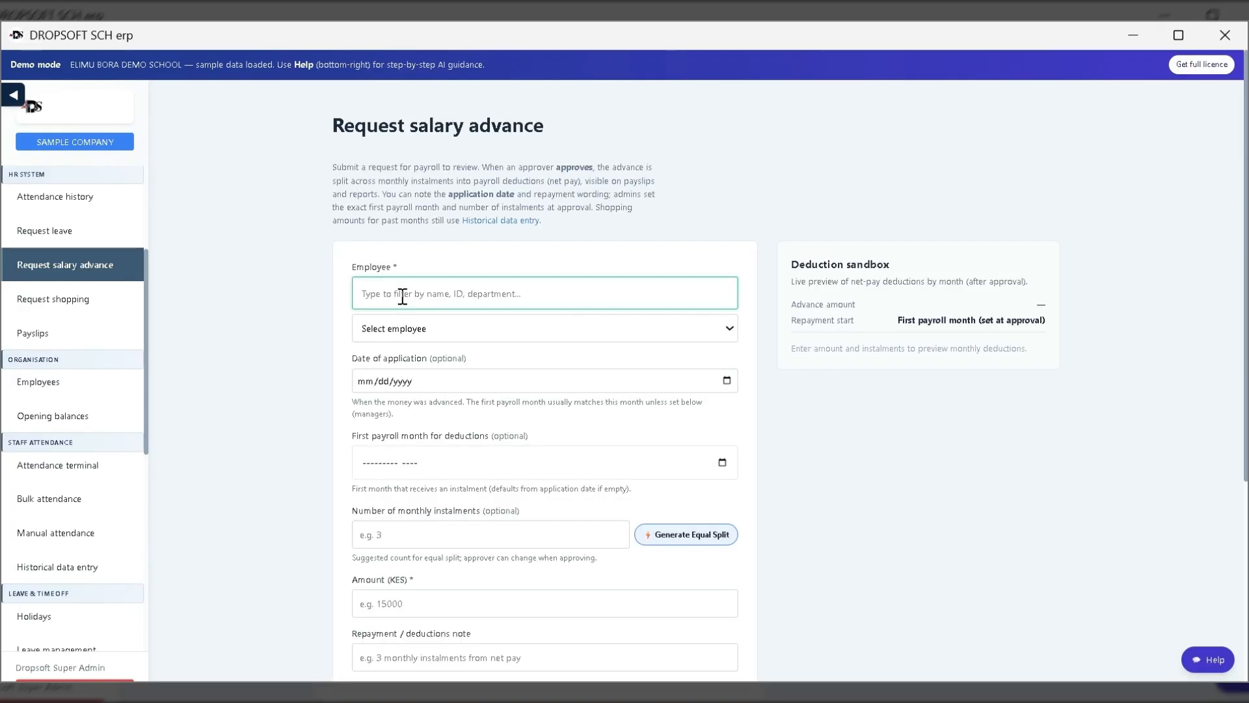
{"action": "type", "text": "JAMES"}
{"action": "left_click", "coordinate": [423, 332]}
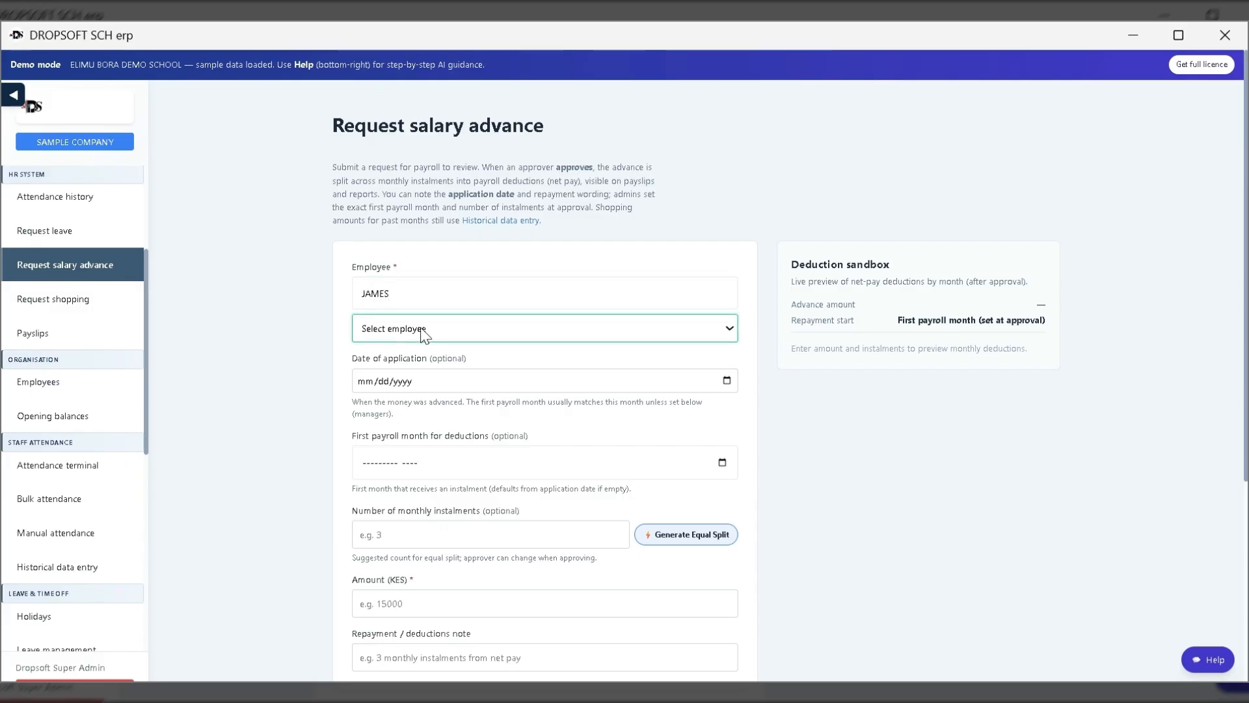
{"action": "left_click", "coordinate": [425, 403]}
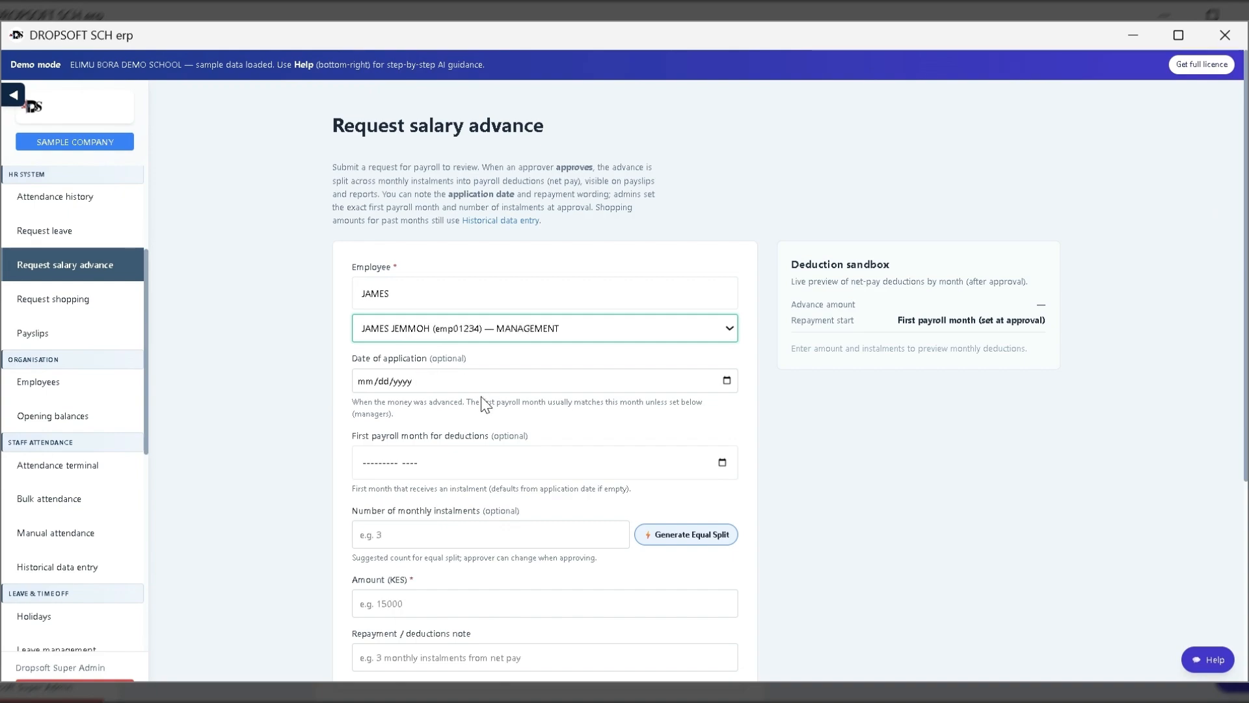
Set the advance's application date to 07/12/2026, with 3 monthly instalments and July 2026 as the first payroll month
{"action": "left_click", "coordinate": [728, 380]}
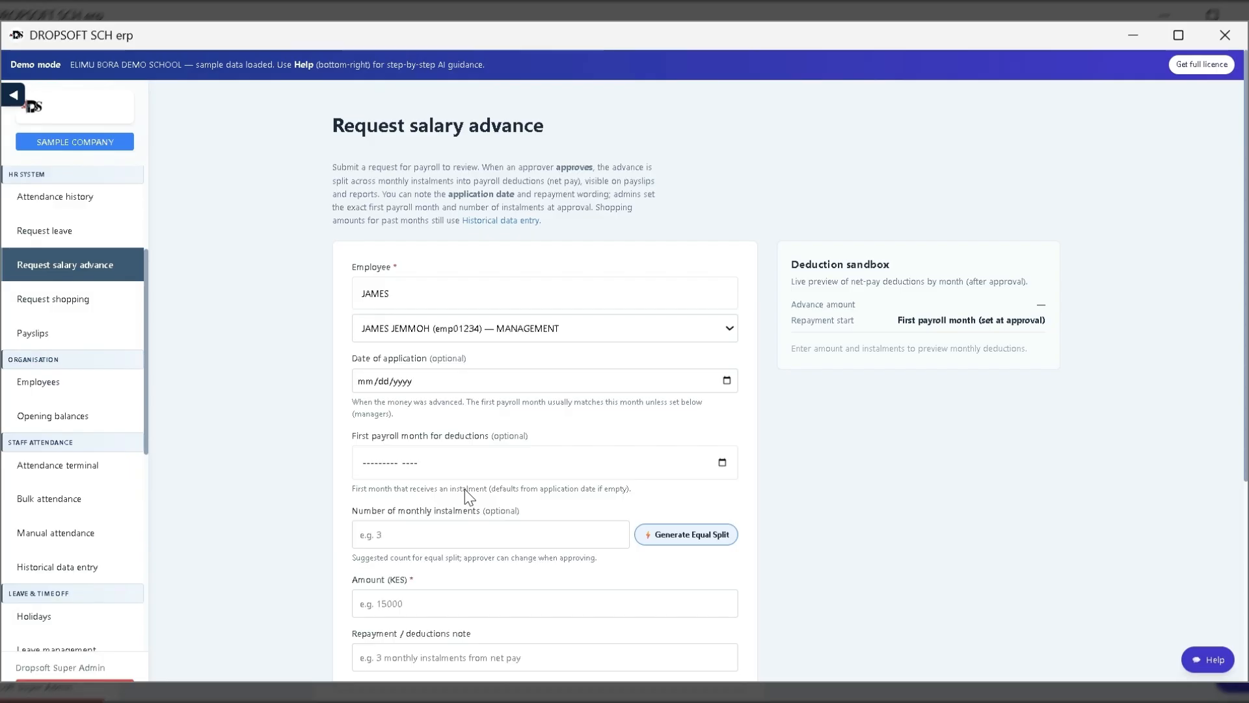
{"action": "left_click", "coordinate": [367, 481]}
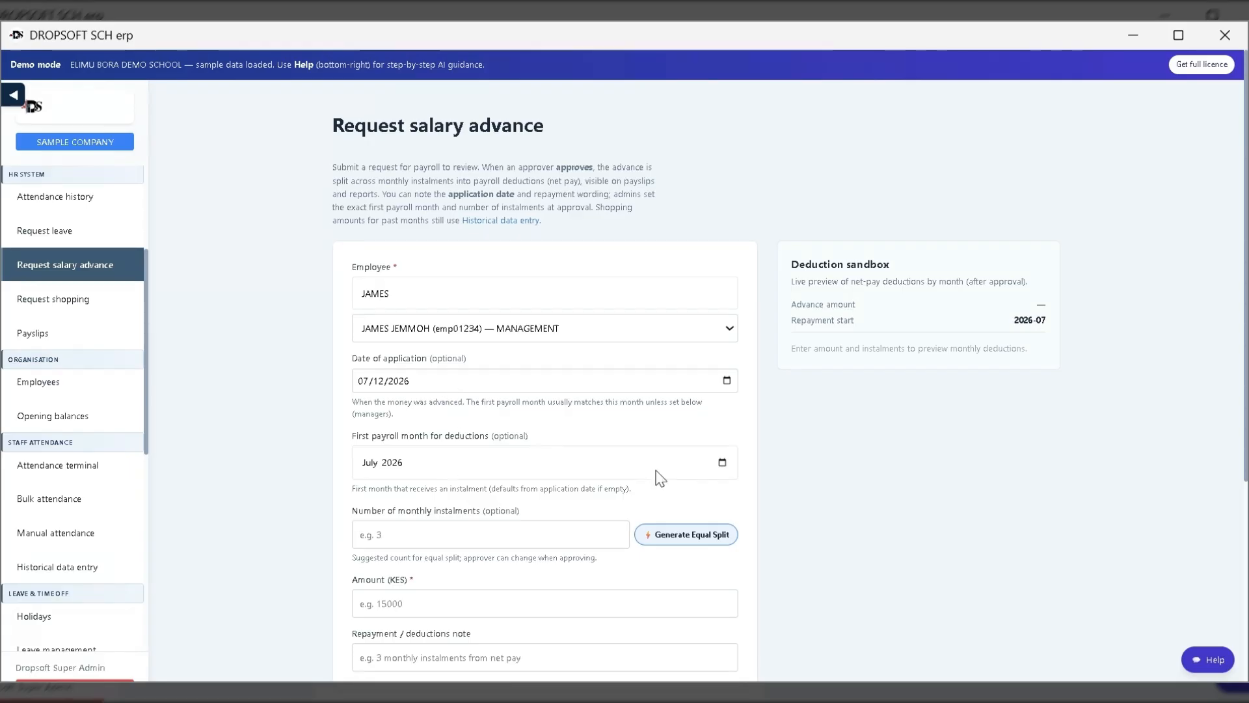
{"action": "scroll", "coordinate": [505, 432], "scroll_direction": "down", "scroll_amount": 1}
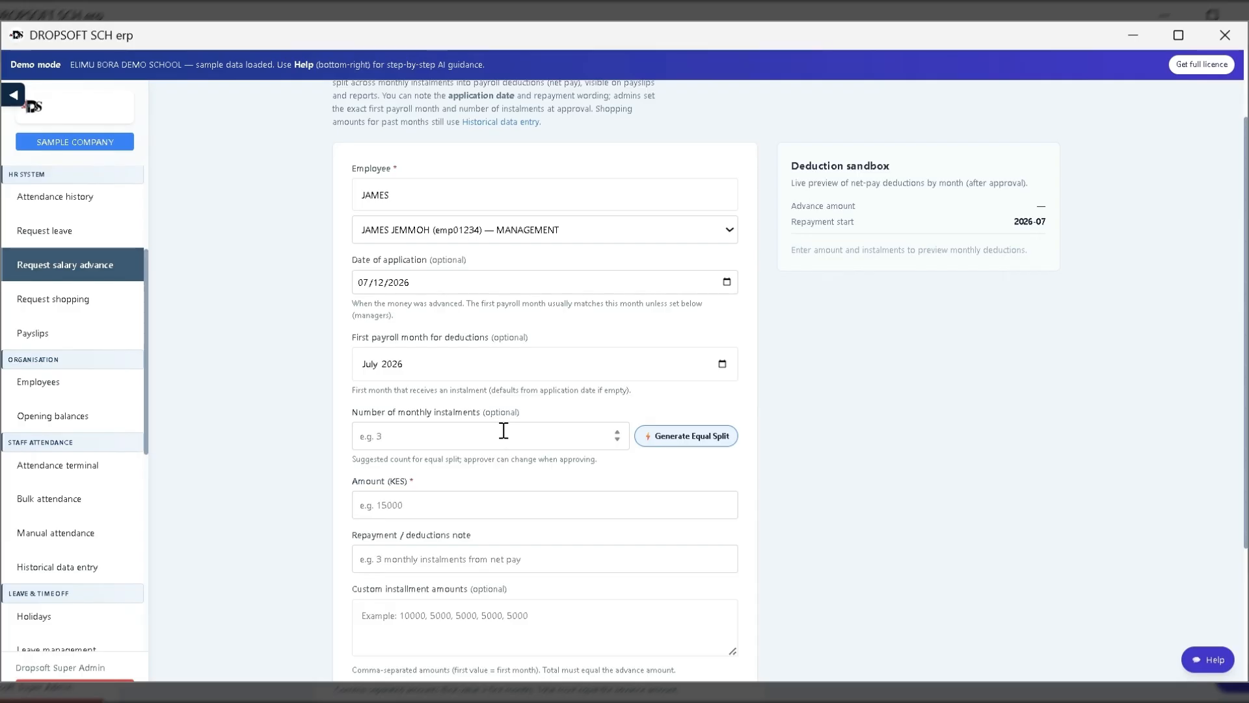
{"action": "left_click", "coordinate": [503, 430]}
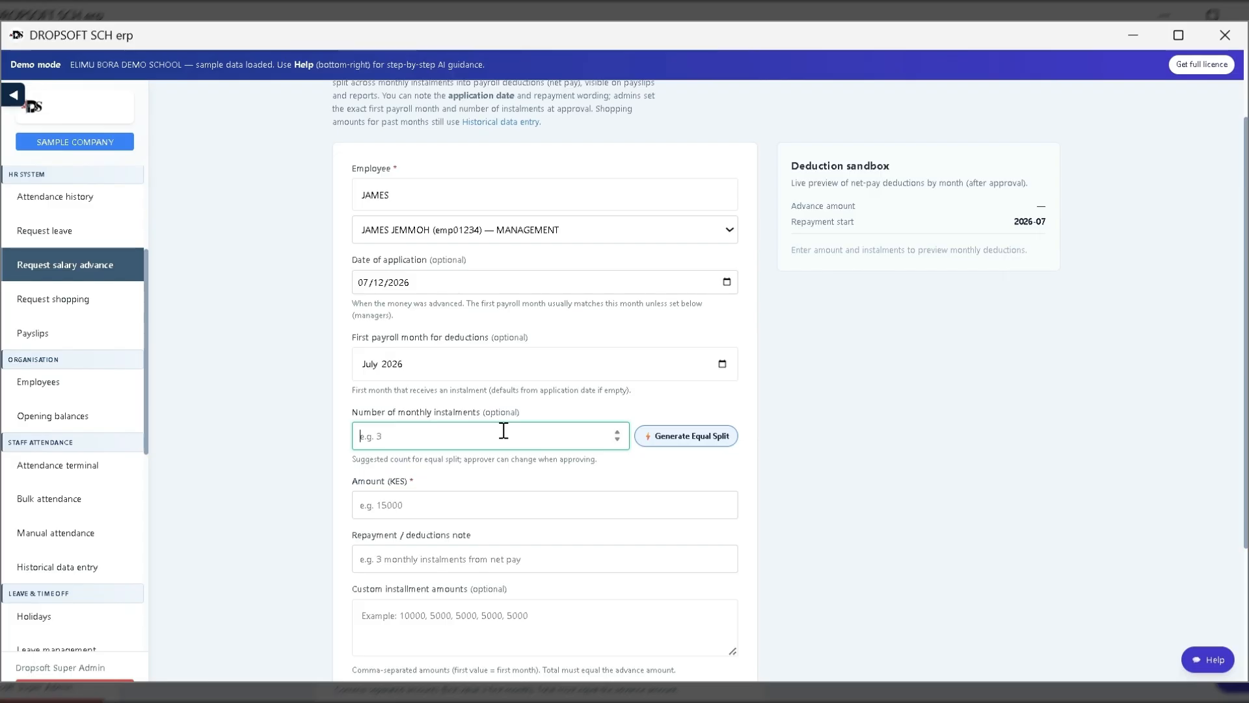
{"action": "type", "text": "3"}
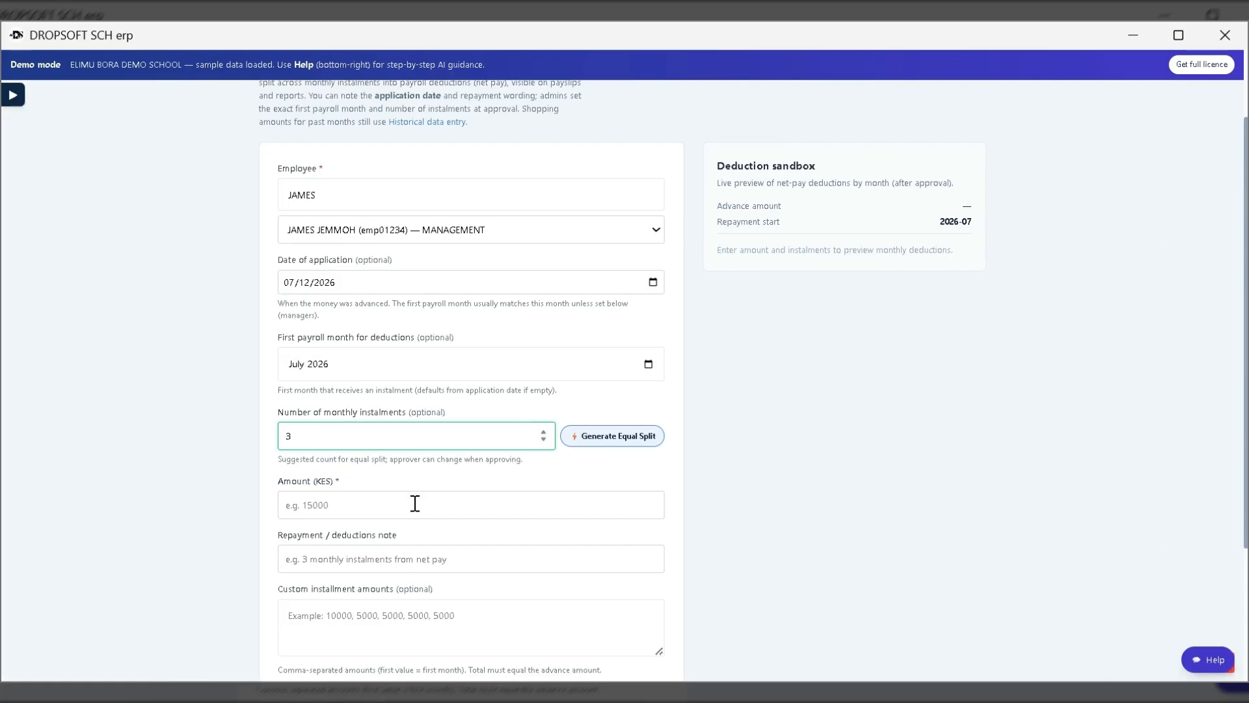
Set the salary advance amount to 15000 KES
{"action": "left_click", "coordinate": [415, 504]}
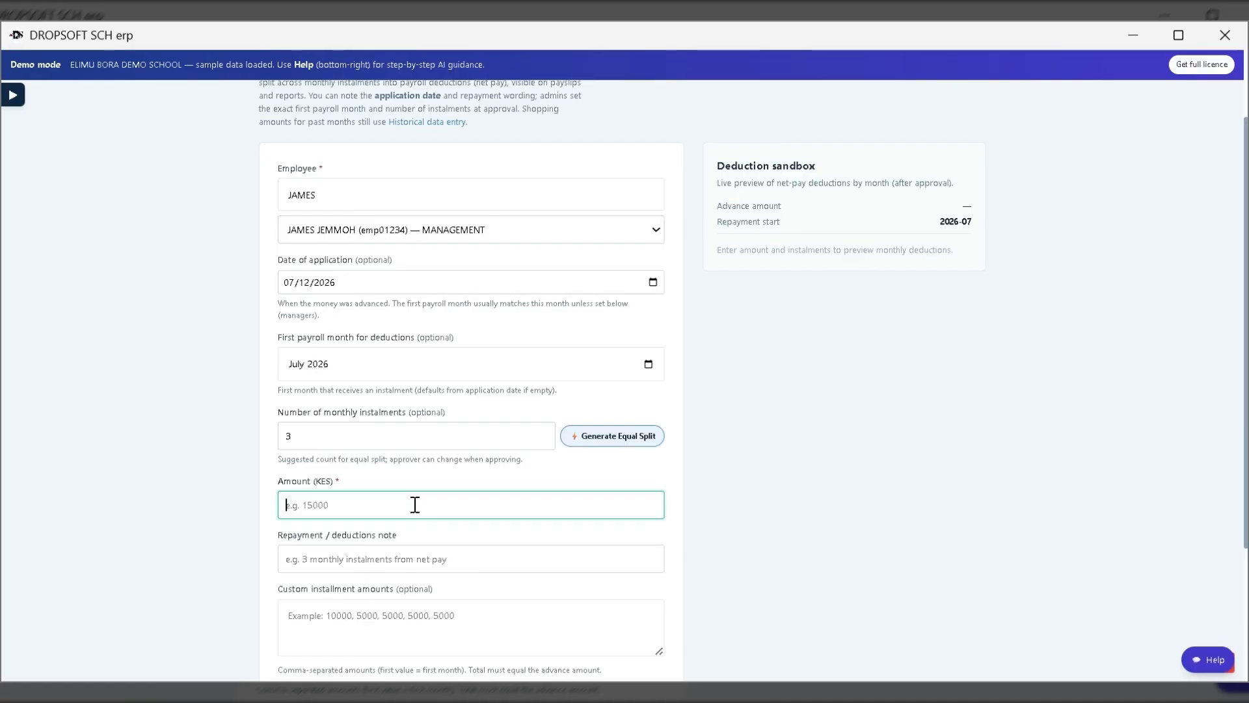
{"action": "type", "text": "1"}
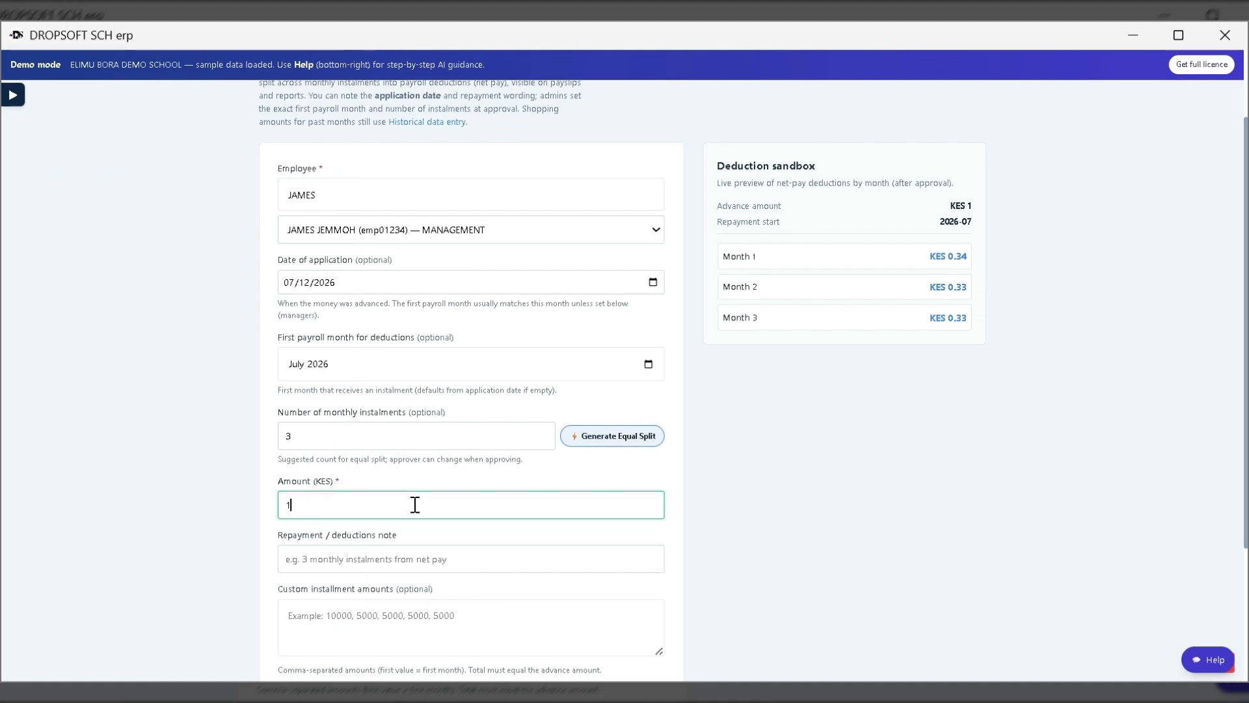
{"action": "type", "text": "5000"}
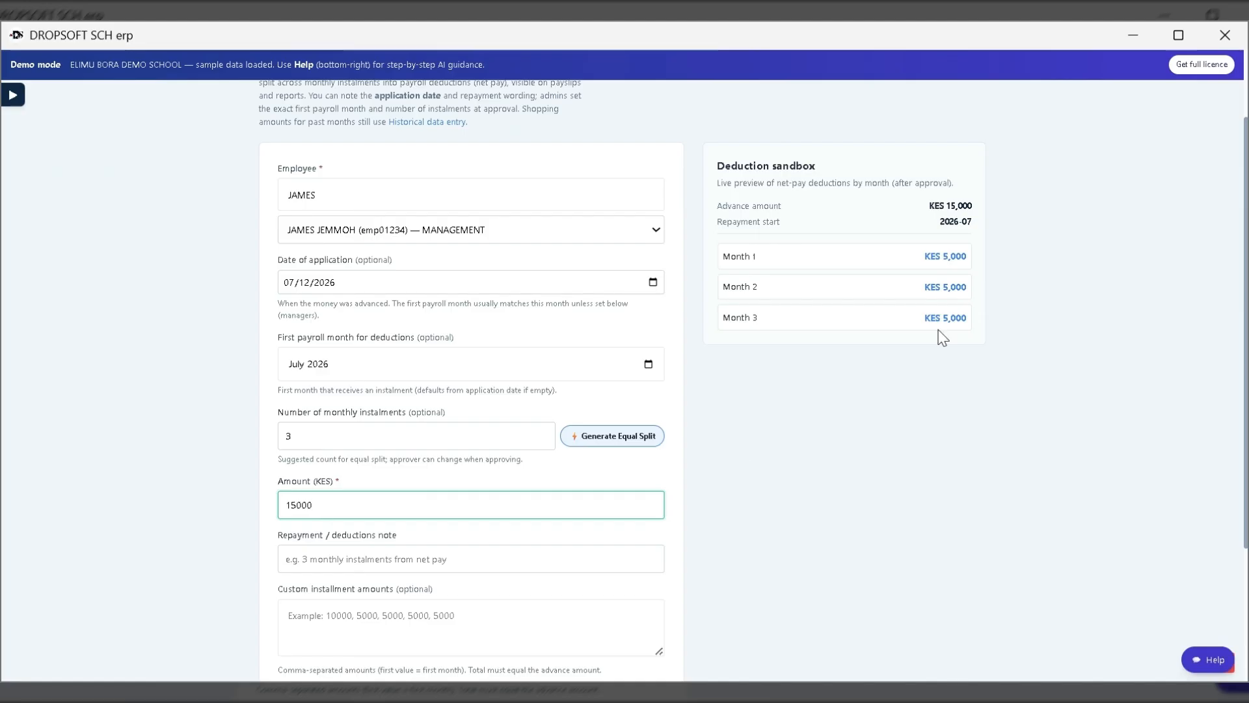
Fill in the advance's repayment / deductions note as "3 MONTHLY INSTALLMENTS"
{"action": "scroll", "coordinate": [568, 482], "scroll_direction": "down", "scroll_amount": 2}
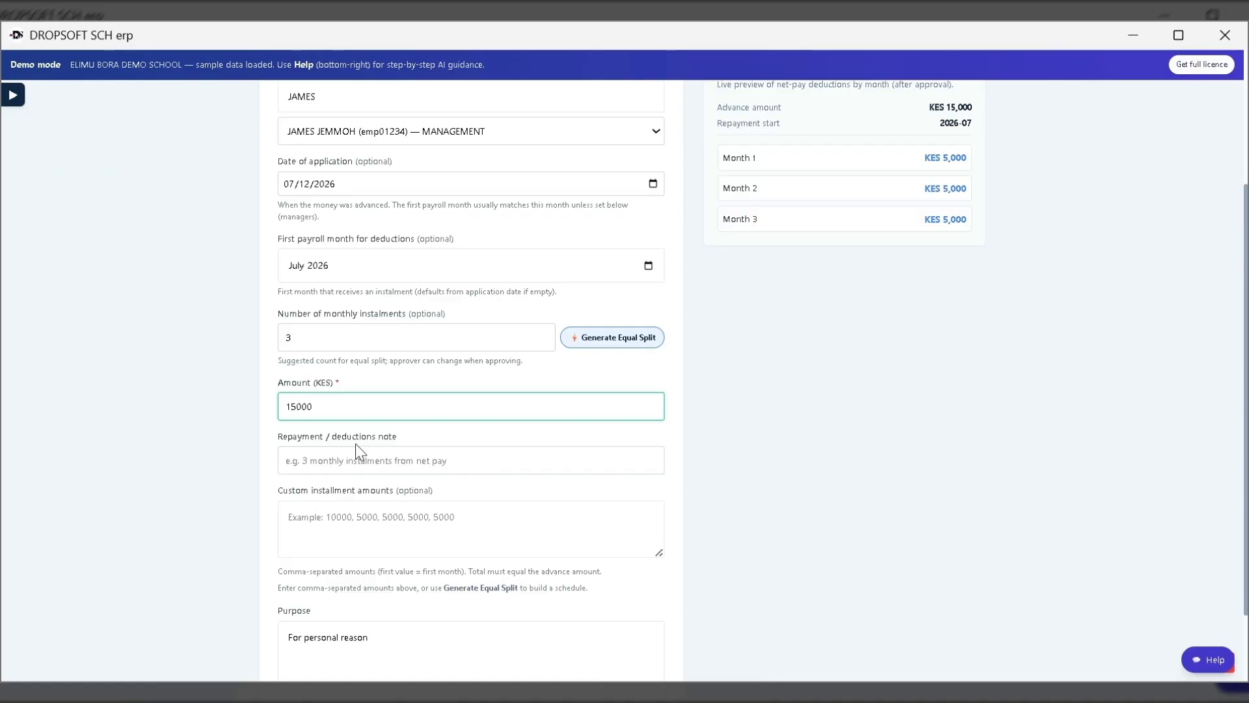
{"action": "left_click", "coordinate": [404, 458]}
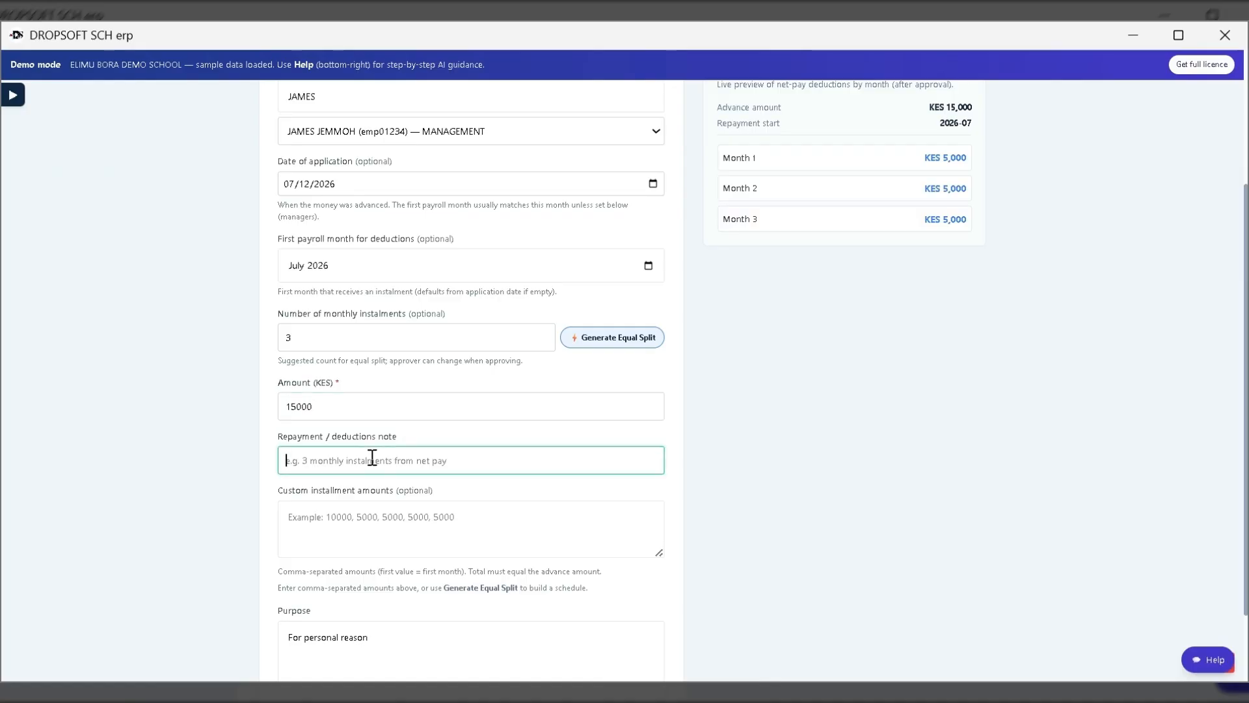
{"action": "type", "text": "3"}
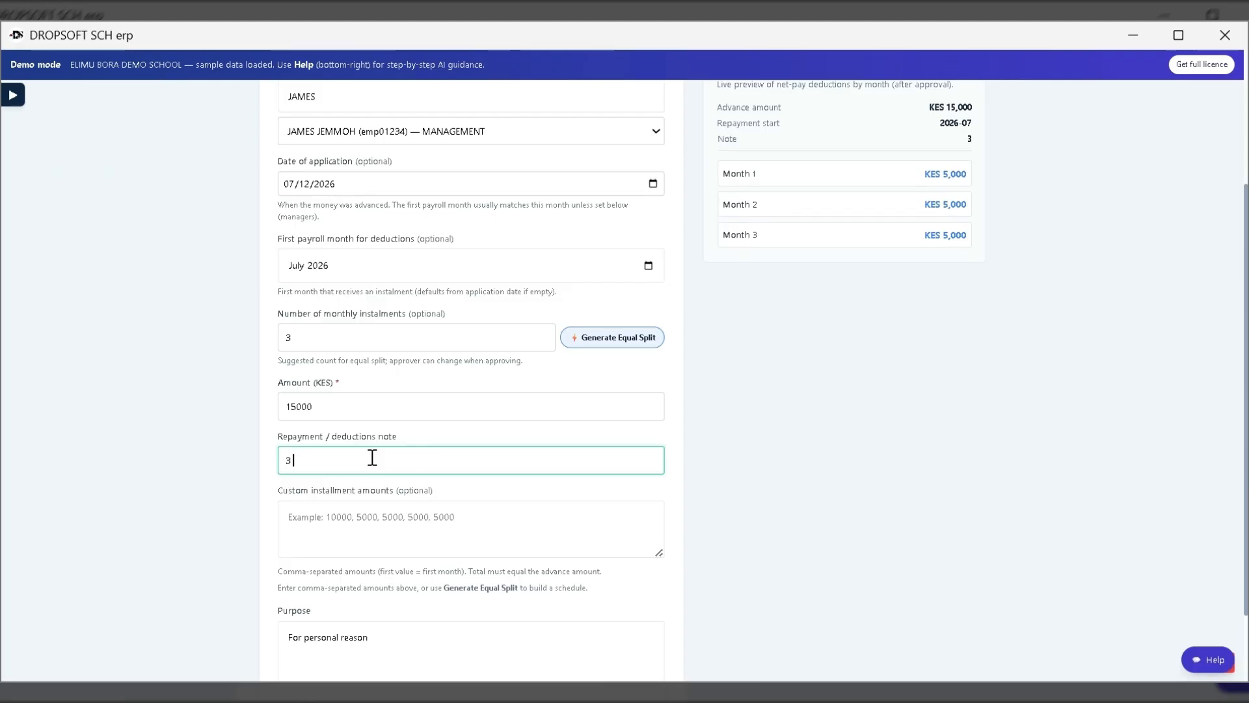
{"action": "type", "text": " MONTHLY INSTAL"}
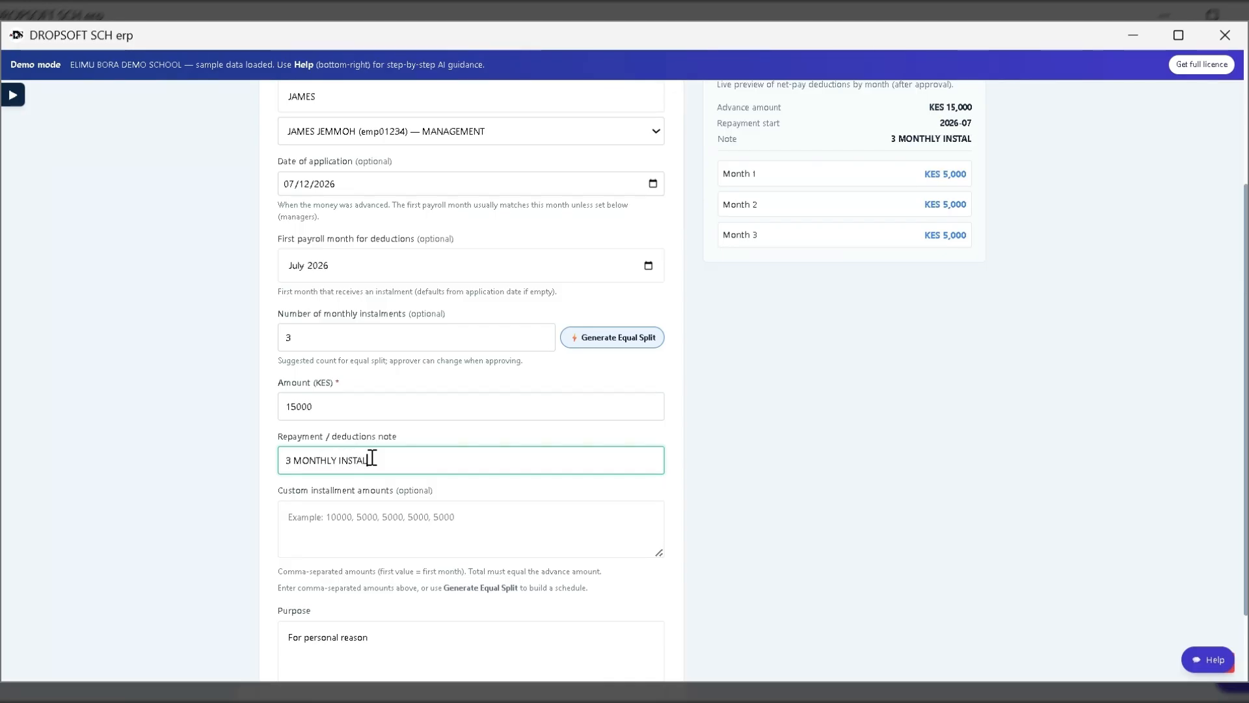
{"action": "type", "text": "LM"}
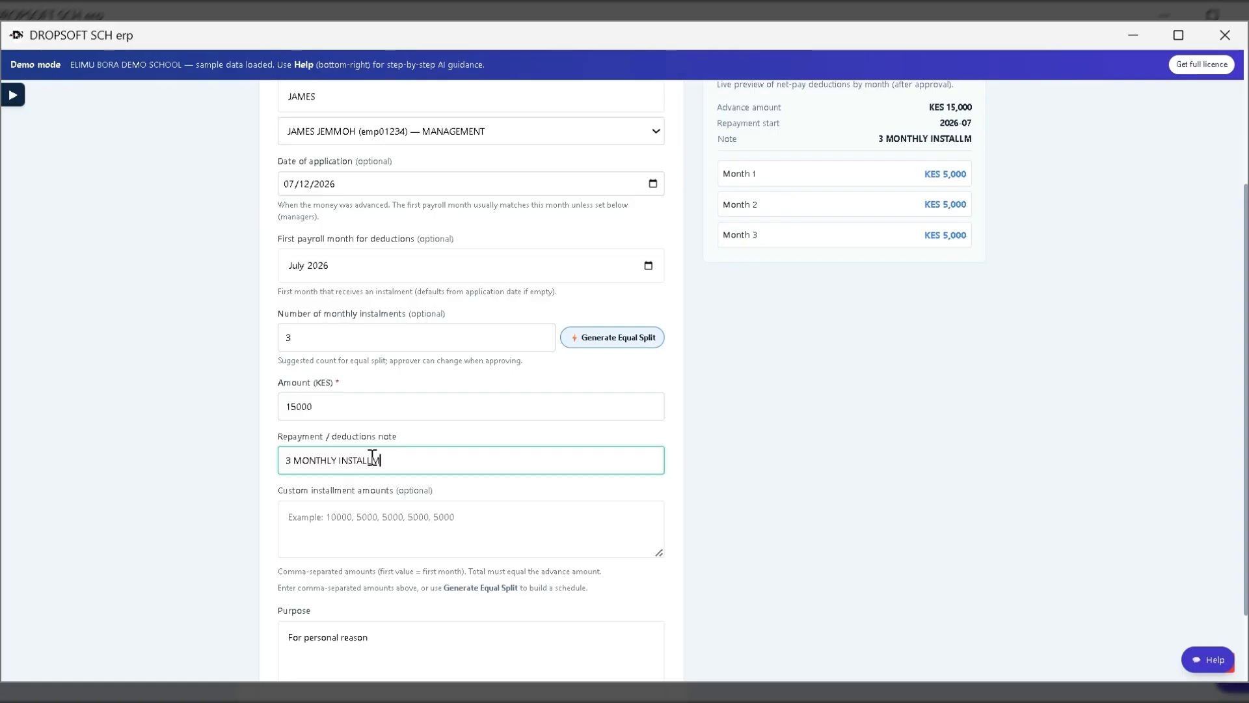
{"action": "type", "text": "ENTS"}
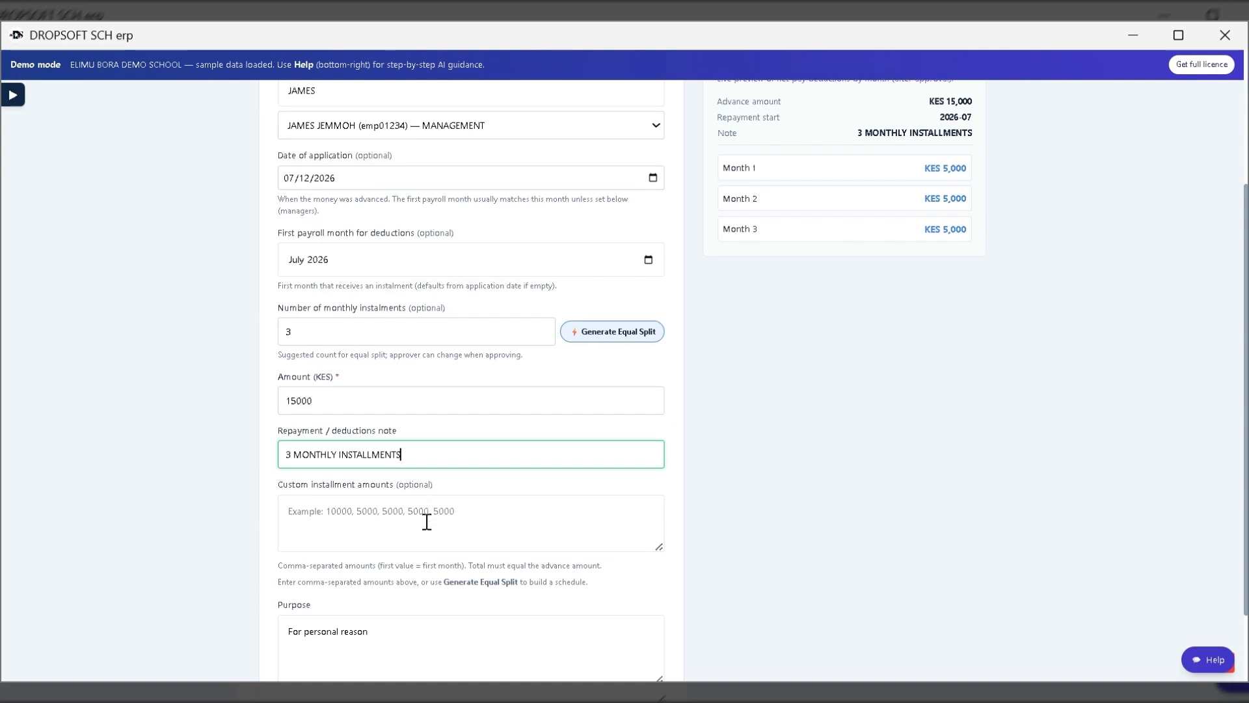
Split the salary advance into custom installment amounts of 3000, 5000 and 7000 KES
{"action": "scroll", "coordinate": [426, 521], "scroll_direction": "down", "scroll_amount": 2}
{"action": "left_click", "coordinate": [369, 428]}
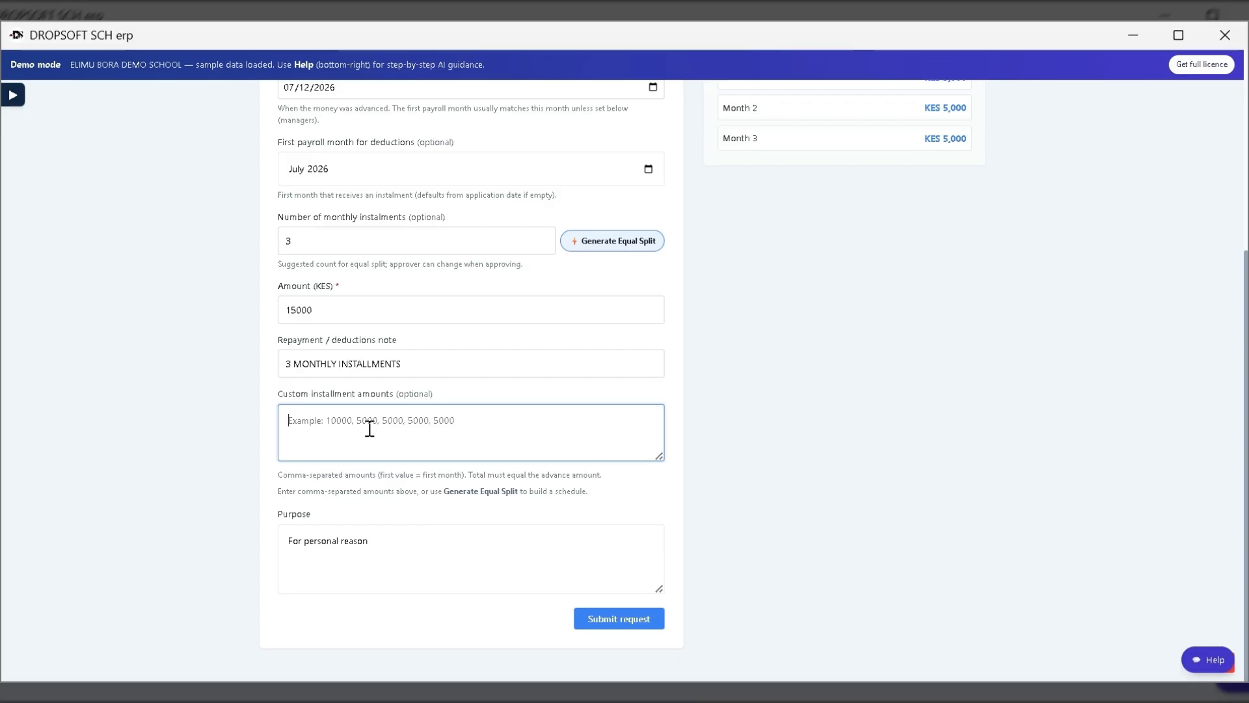
{"action": "type", "text": "3000"}
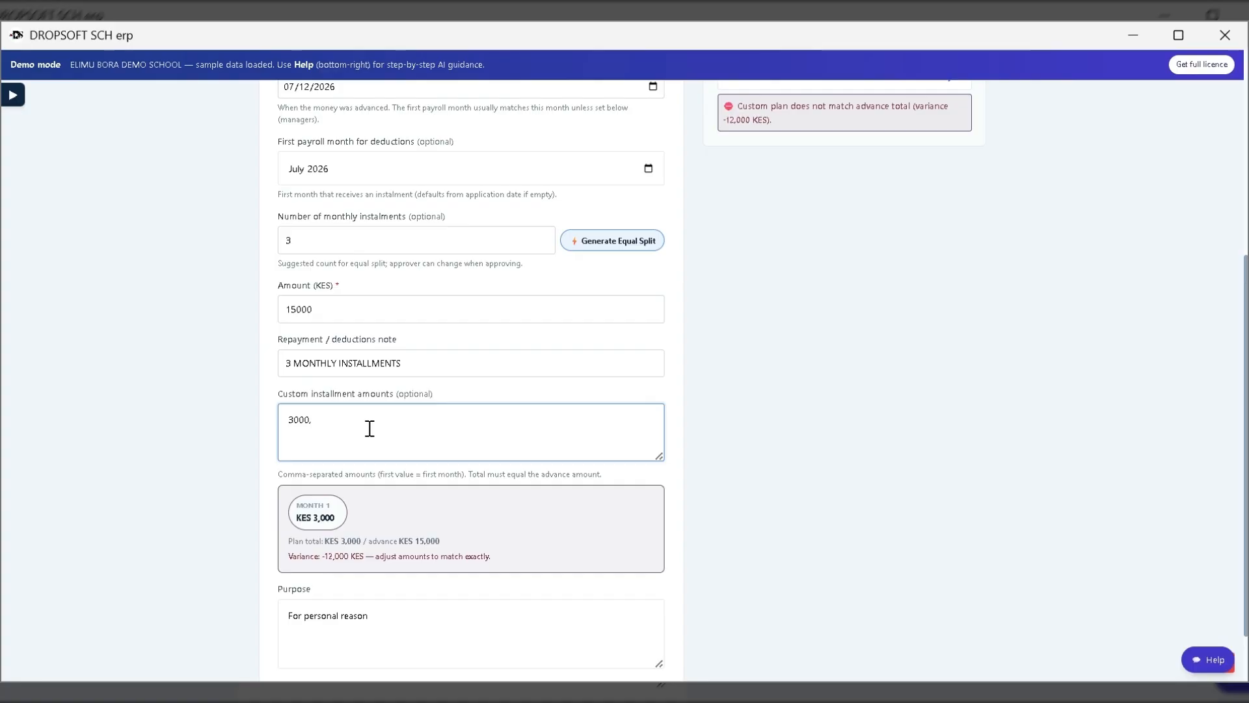
{"action": "type", "text": ",5000"}
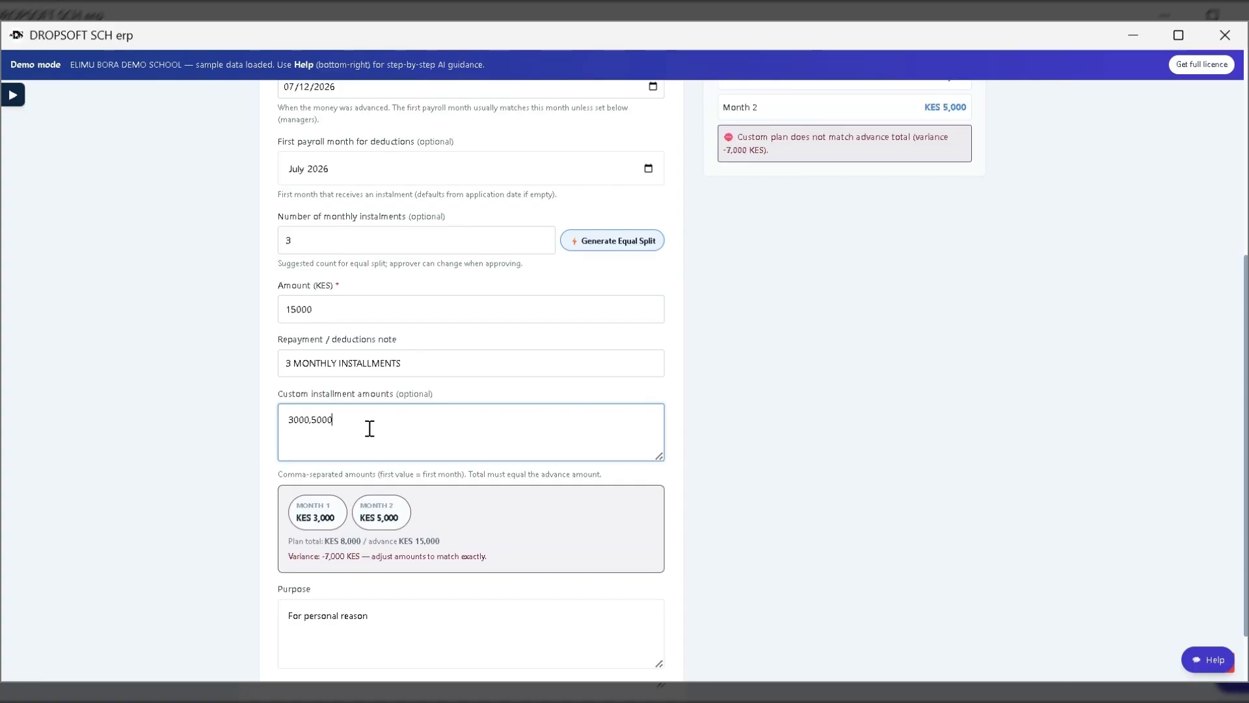
{"action": "type", "text": ","}
{"action": "scroll", "coordinate": [950, 374], "scroll_direction": "up", "scroll_amount": 1}
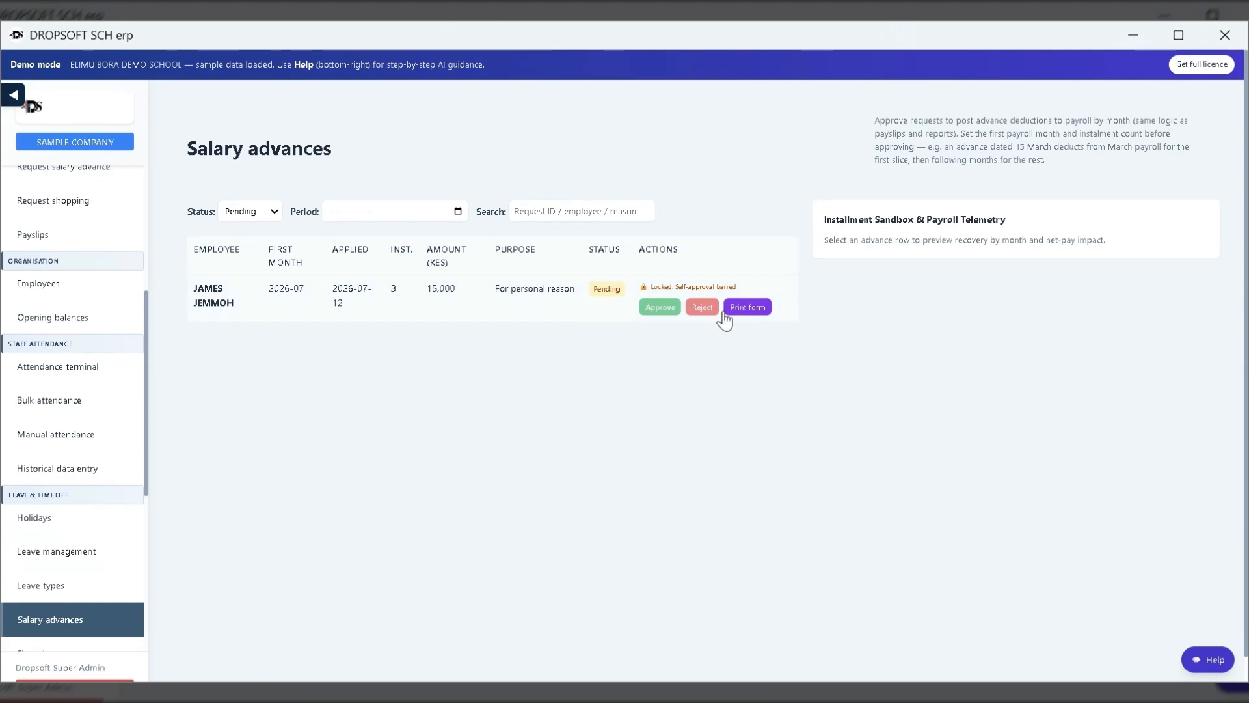
Open the printable form of the pending 15,000 KES salary advance
{"action": "left_click", "coordinate": [763, 308]}
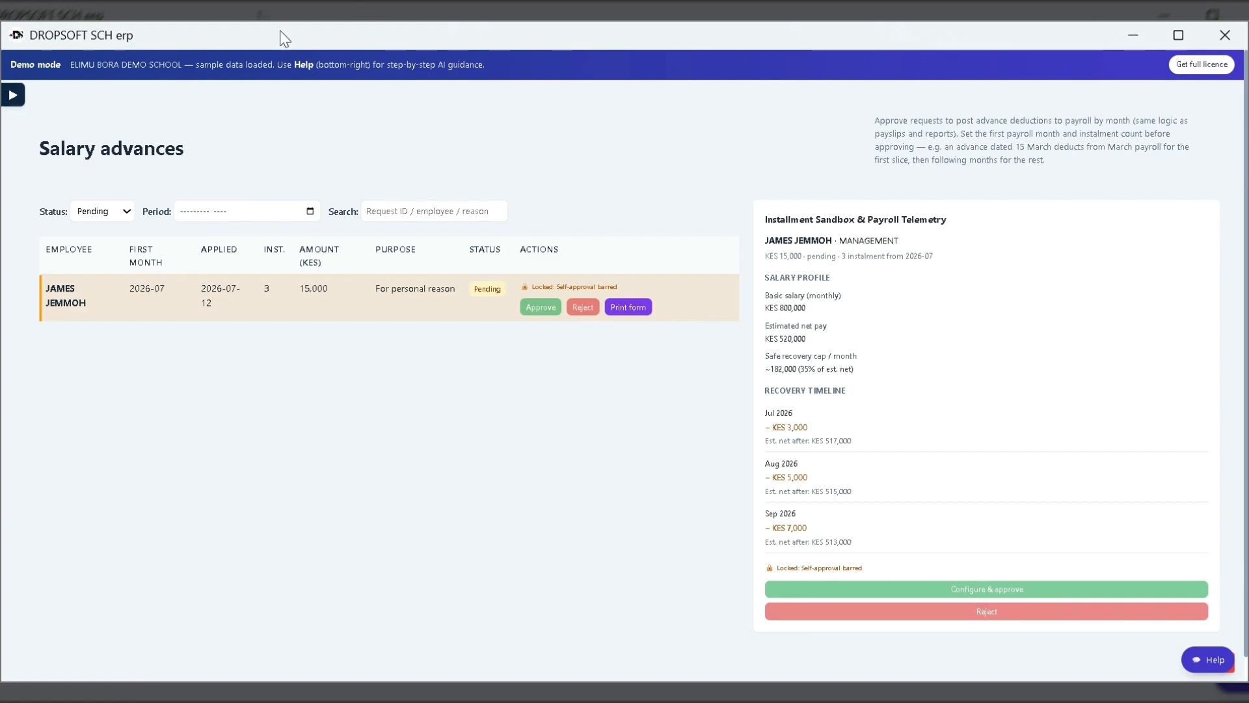
Start a shopping request with EXERCISE BOOKS as its first item
{"action": "left_click", "coordinate": [13, 96]}
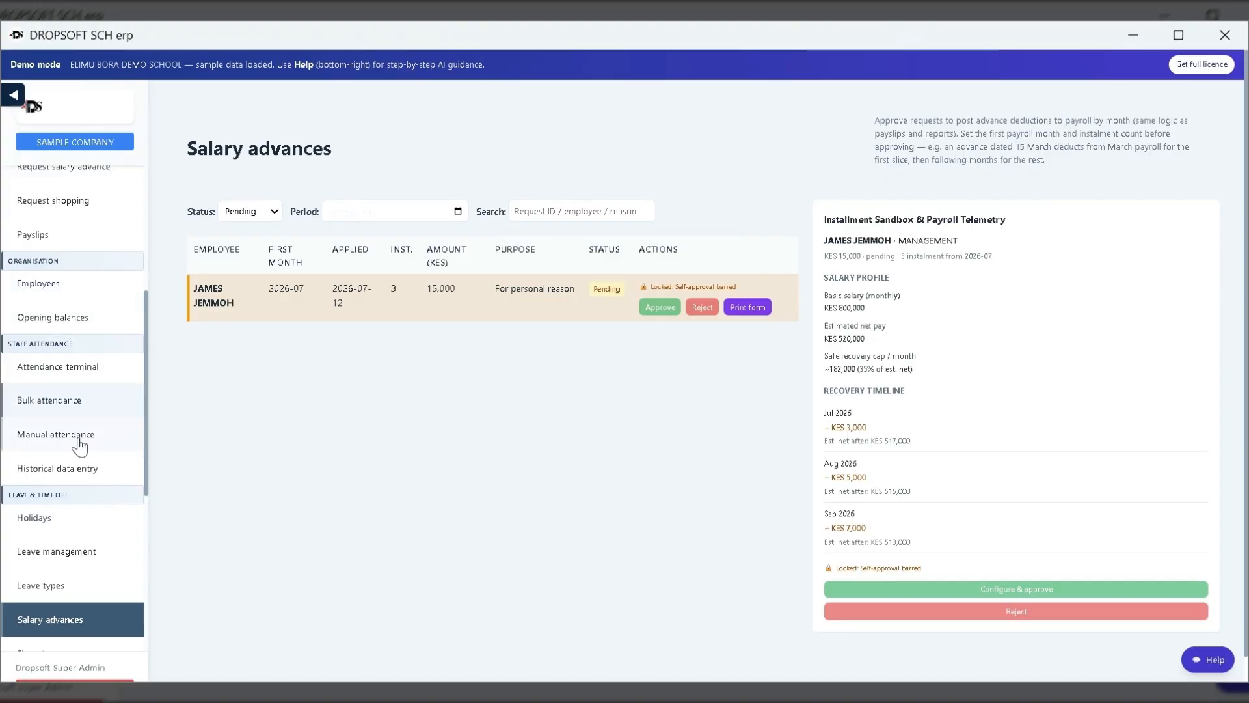
{"action": "scroll", "coordinate": [80, 446], "scroll_direction": "up", "scroll_amount": 3}
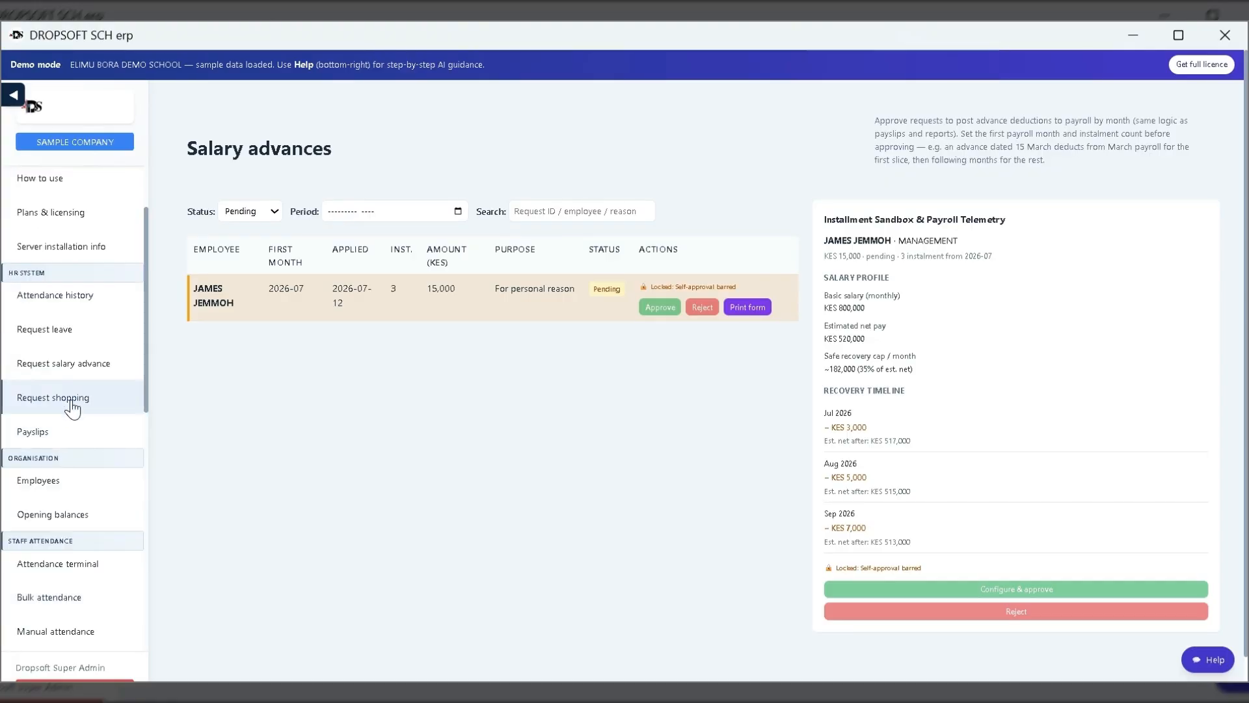
{"action": "left_click", "coordinate": [78, 399]}
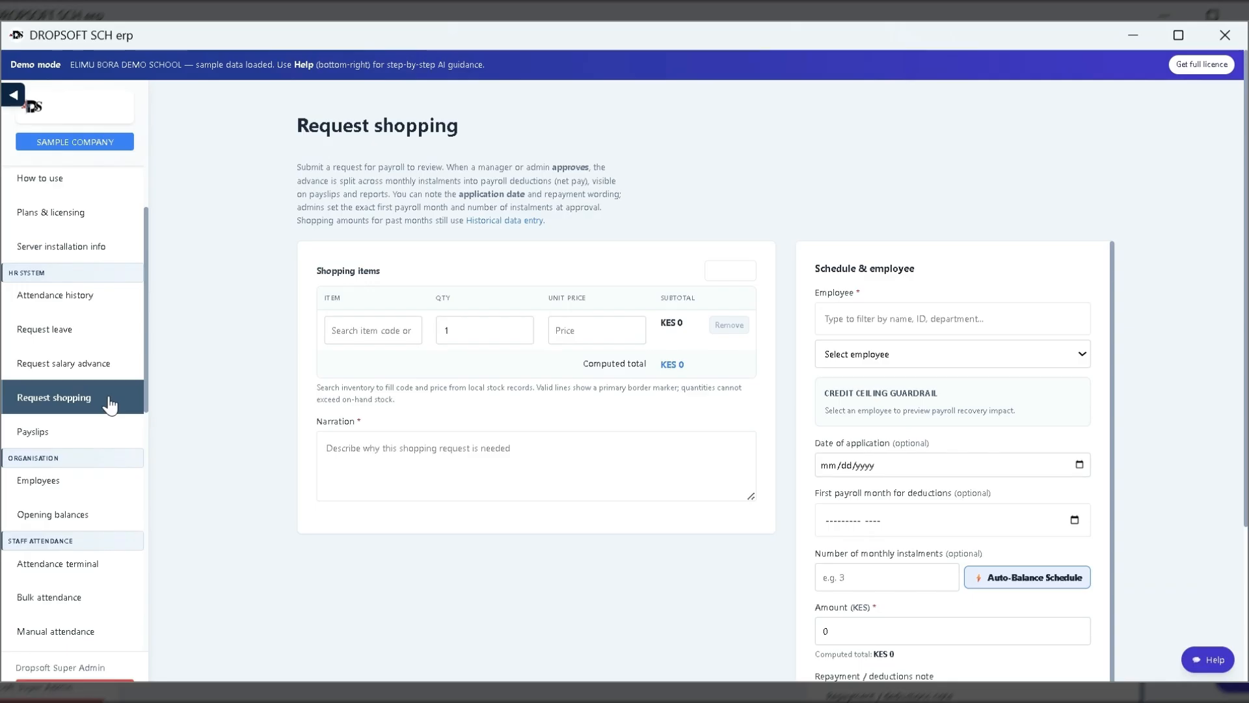
{"action": "left_click", "coordinate": [371, 331]}
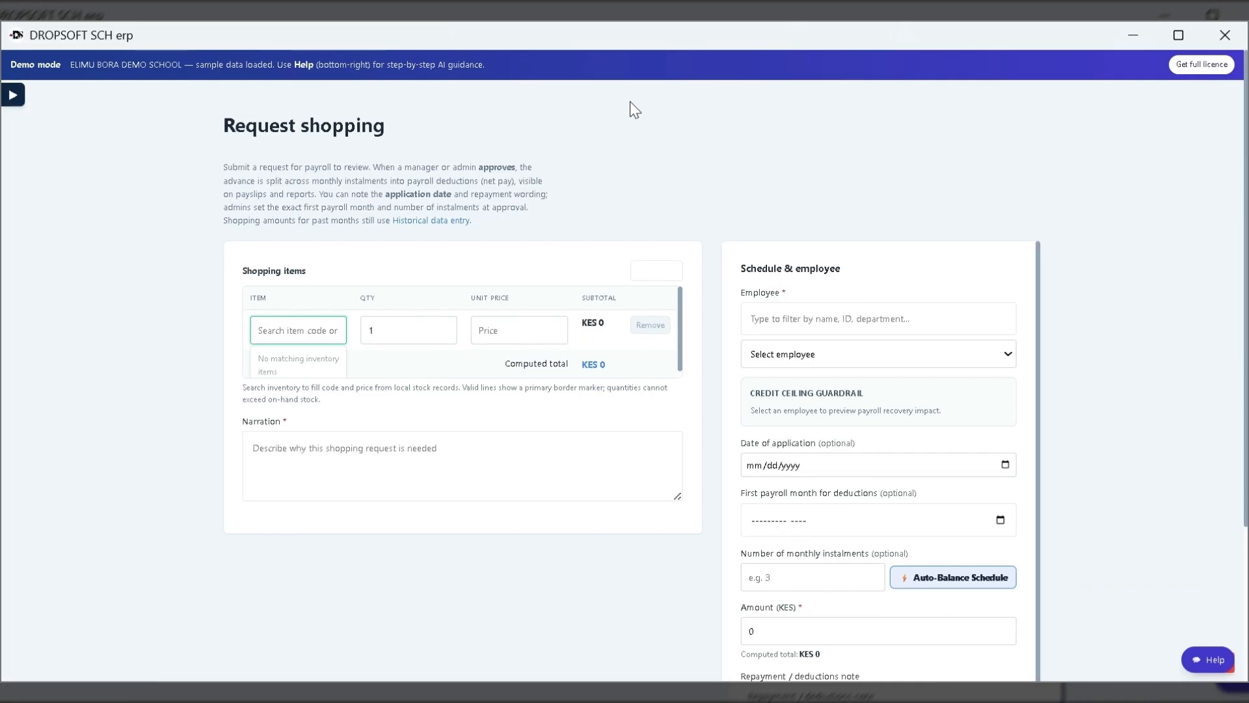
{"action": "type", "text": "EXE"}
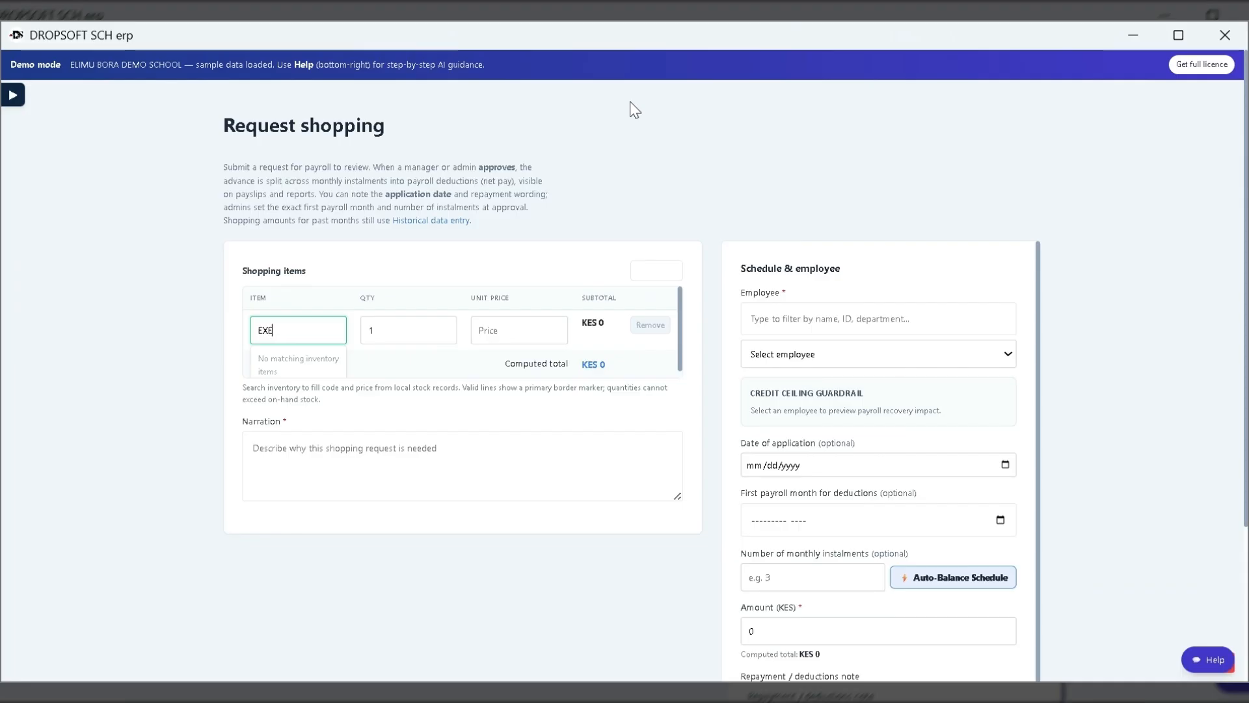
{"action": "type", "text": "RCISEBOO"}
{"action": "key", "text": "BackSpace"}
{"action": "key", "text": "BackSpace"}
{"action": "key", "text": "BackSpace"}
{"action": "type", "text": "BOOKS"}
Set the exercise books' quantity to 20 and unit price to 50 KES
{"action": "left_click", "coordinate": [395, 330]}
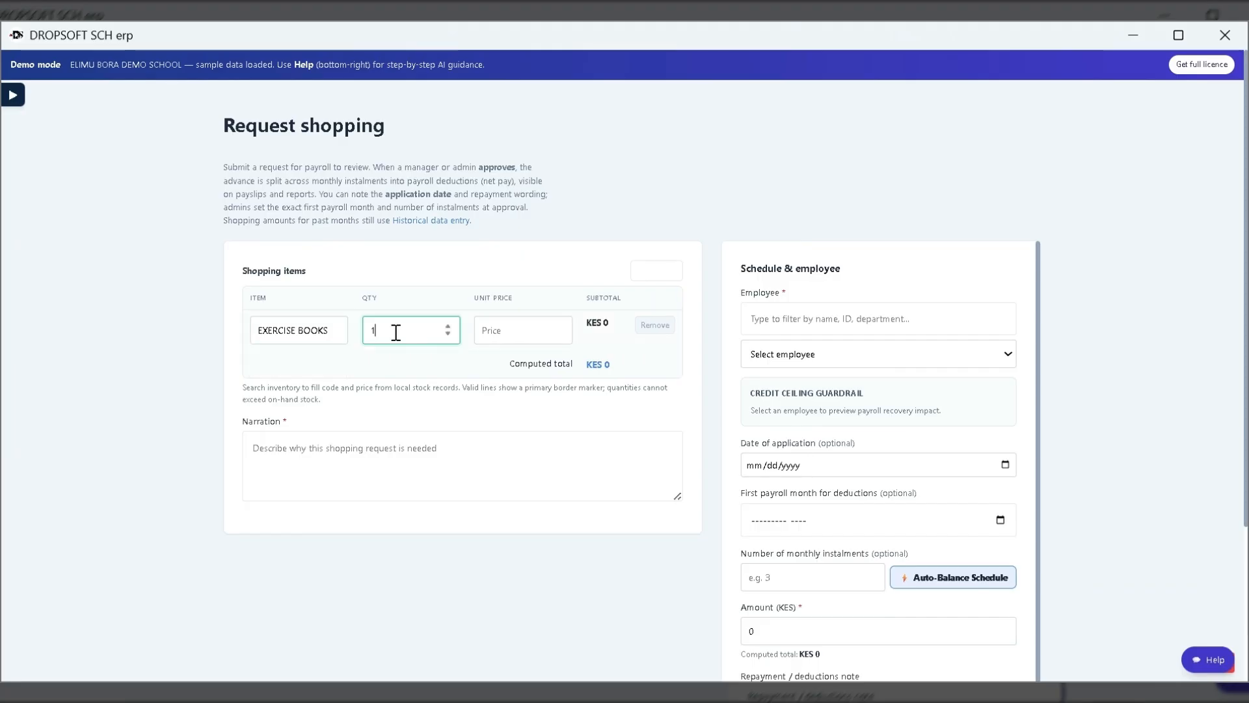
{"action": "key", "text": "BackSpace"}
{"action": "type", "text": "20"}
{"action": "left_click", "coordinate": [503, 324]}
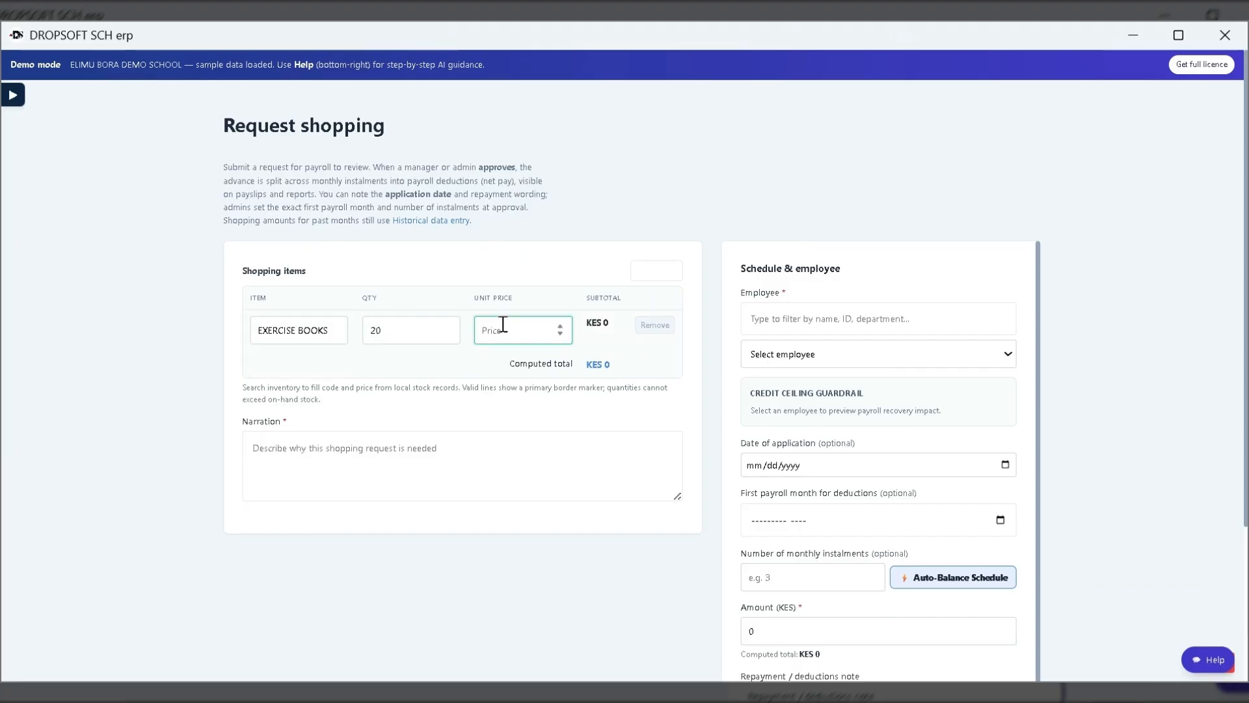
{"action": "type", "text": "50"}
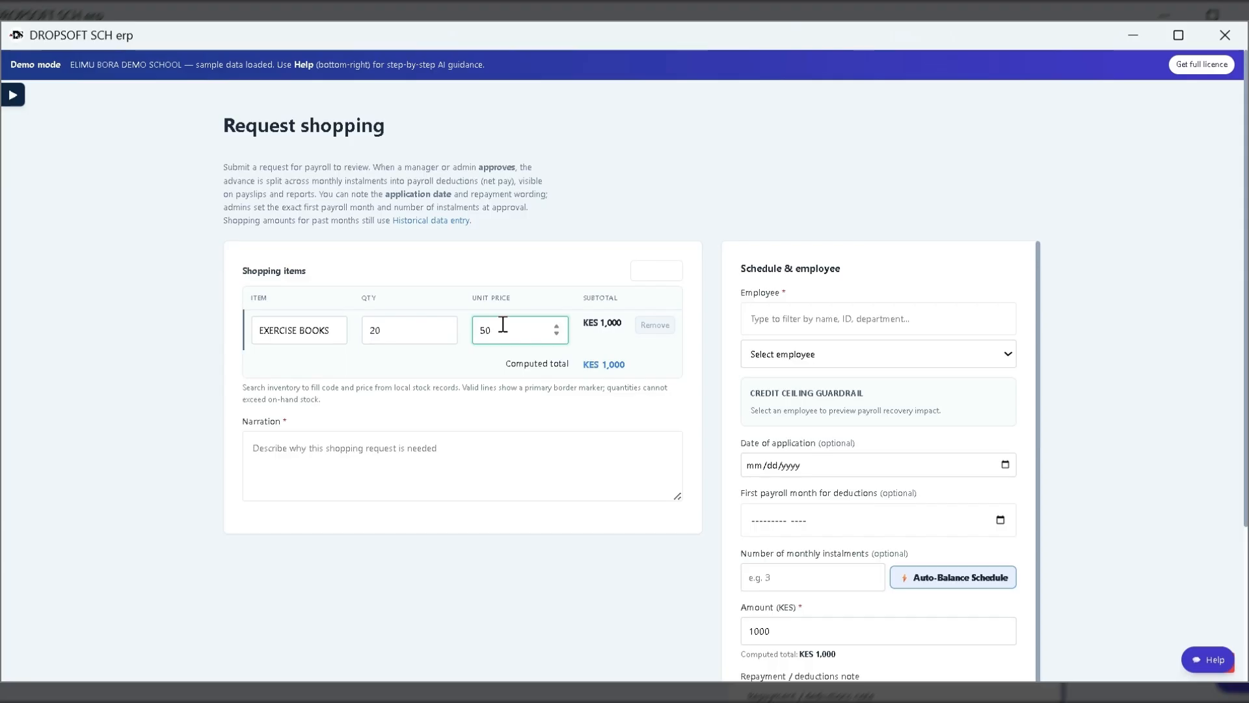
Add NEWSPAPER DAILY NATION as a second shopping item, keeping quantity 1, at a unit price of 50 KES
{"action": "left_click", "coordinate": [659, 279]}
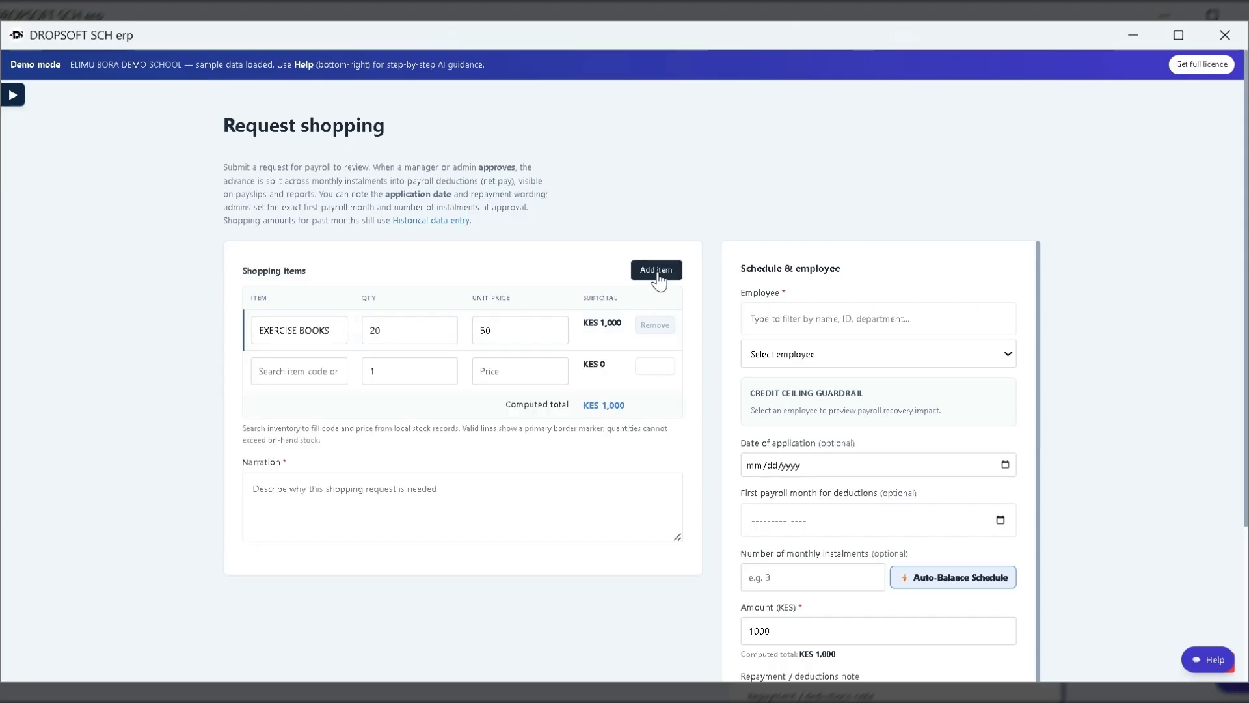
{"action": "left_click", "coordinate": [343, 381]}
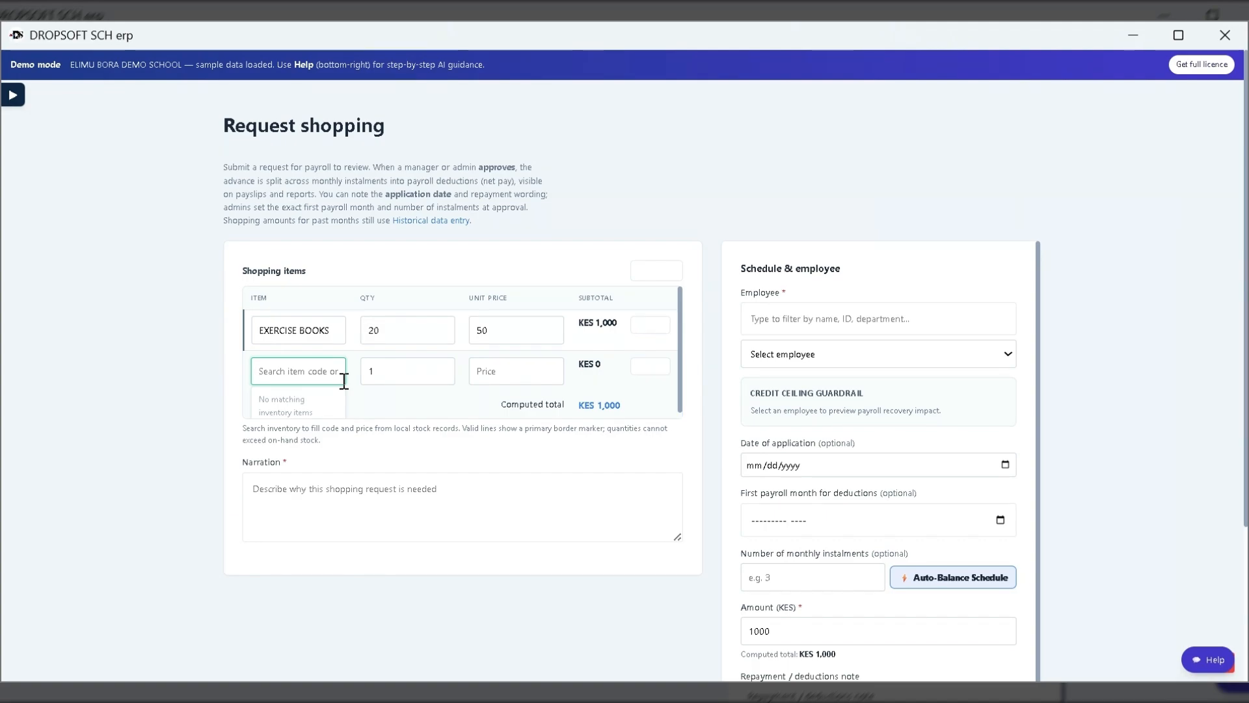
{"action": "type", "text": "NEW"}
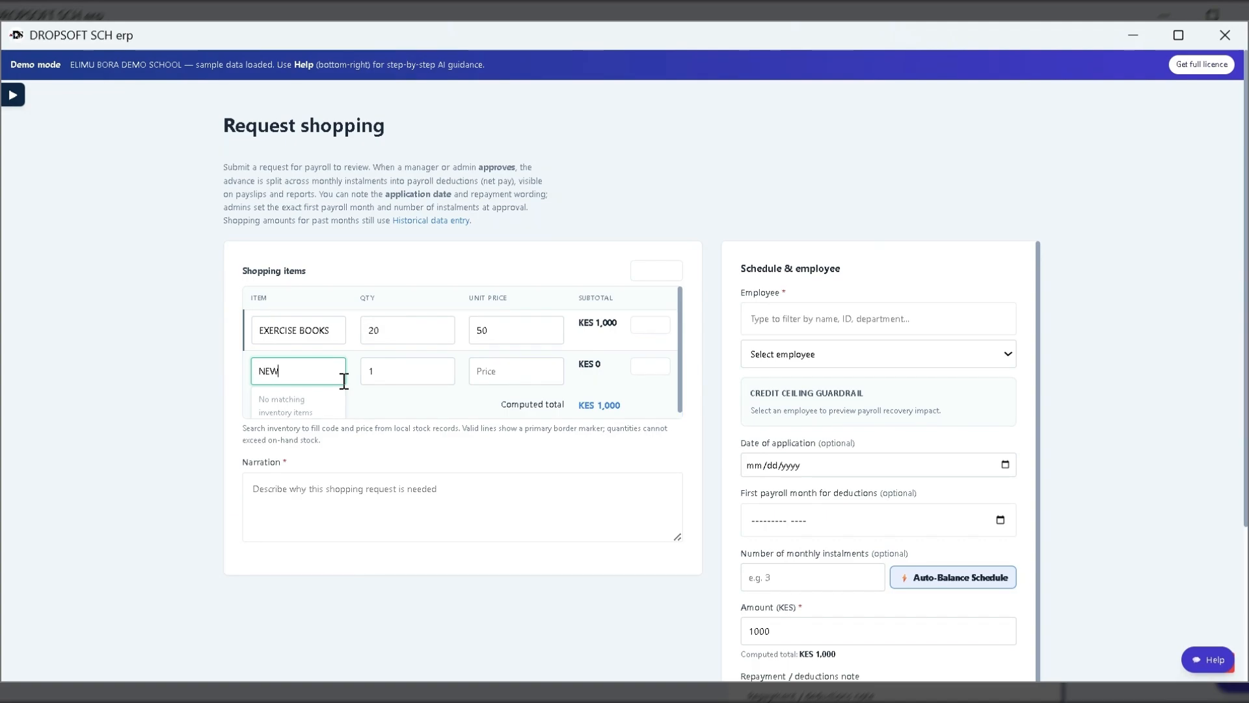
{"action": "type", "text": "SPAPER DAIL"}
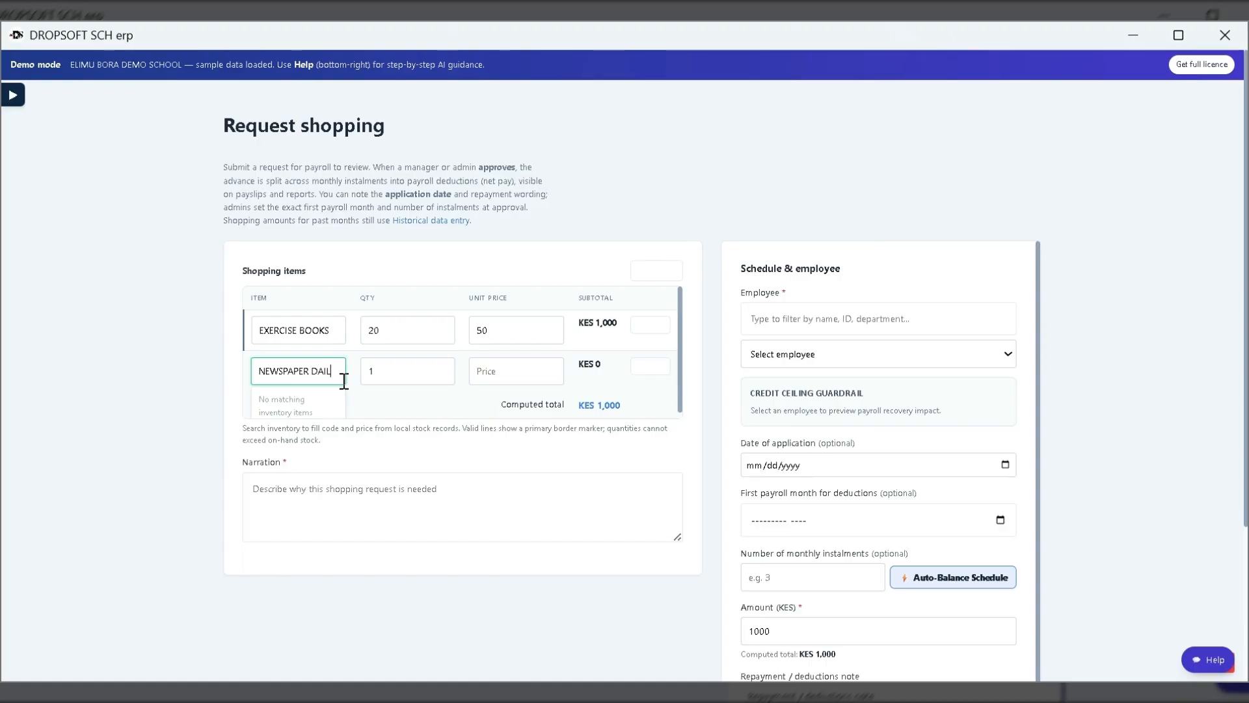
{"action": "type", "text": "Y NA"}
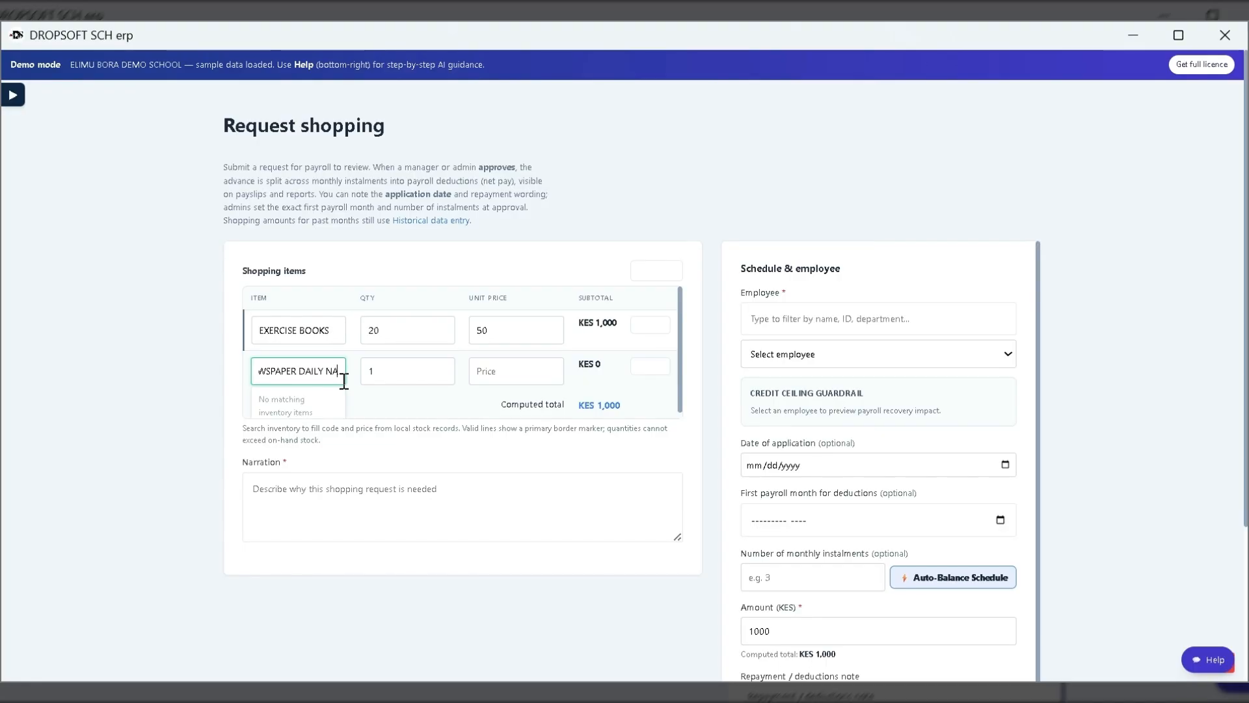
{"action": "type", "text": "TION"}
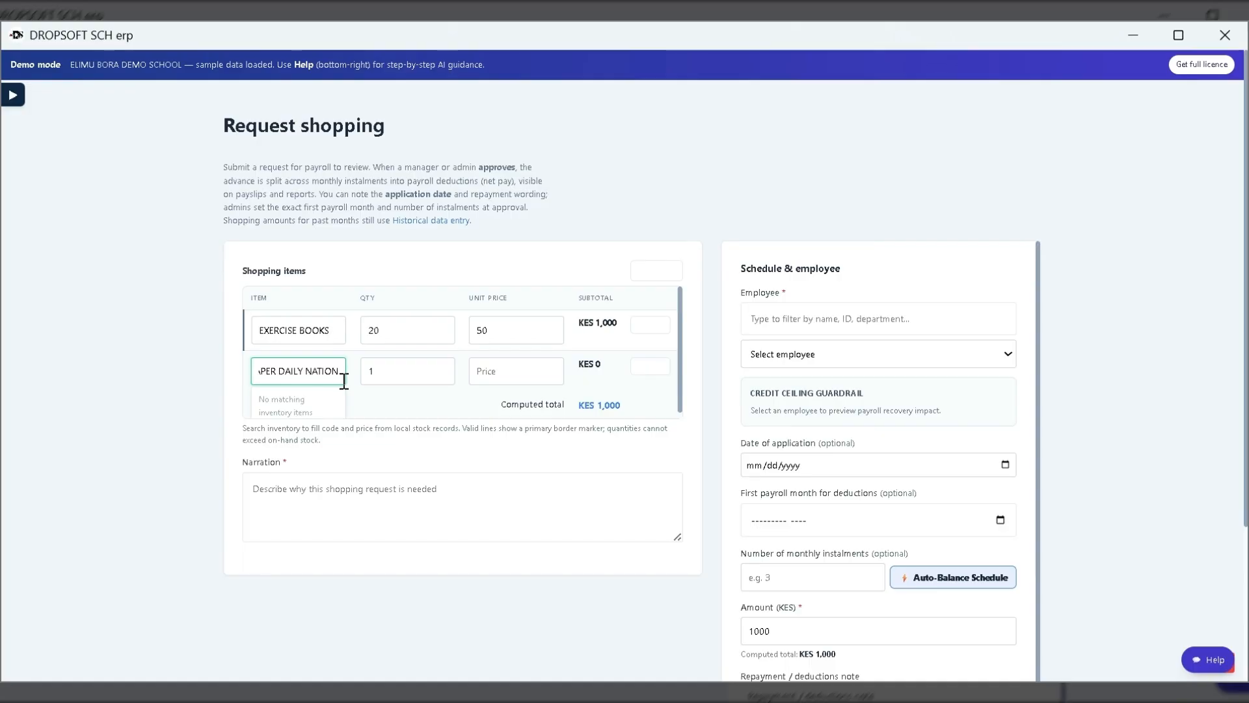
{"action": "left_click", "coordinate": [387, 370]}
{"action": "left_click", "coordinate": [538, 374]}
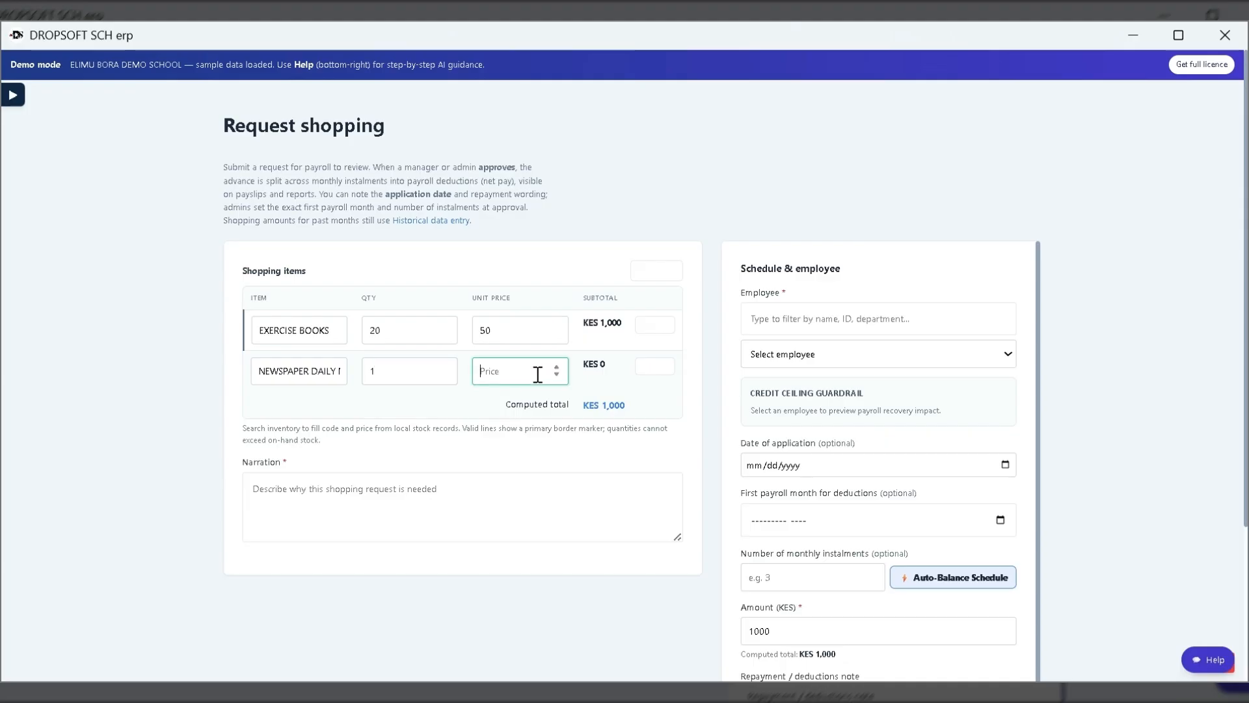
{"action": "type", "text": "50"}
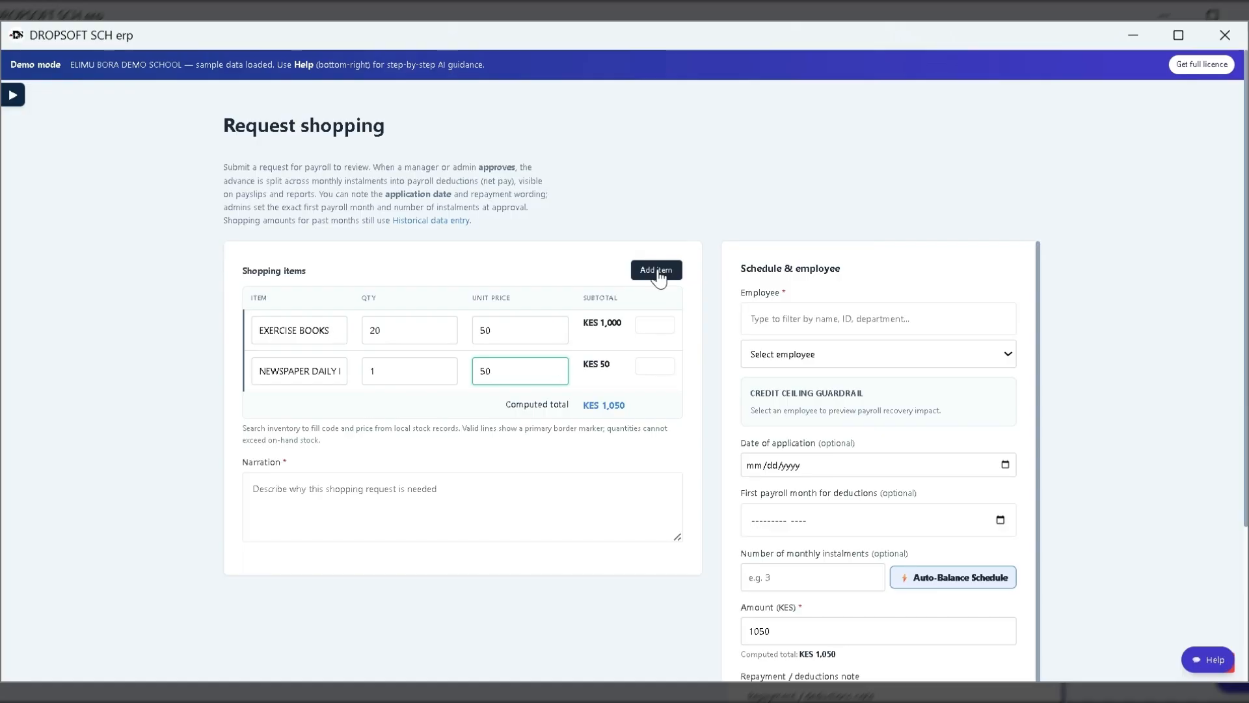
Add PLATE PLASTIC as a third shopping item with quantity 3 and a unit price of 150 KES
{"action": "left_click", "coordinate": [657, 275]}
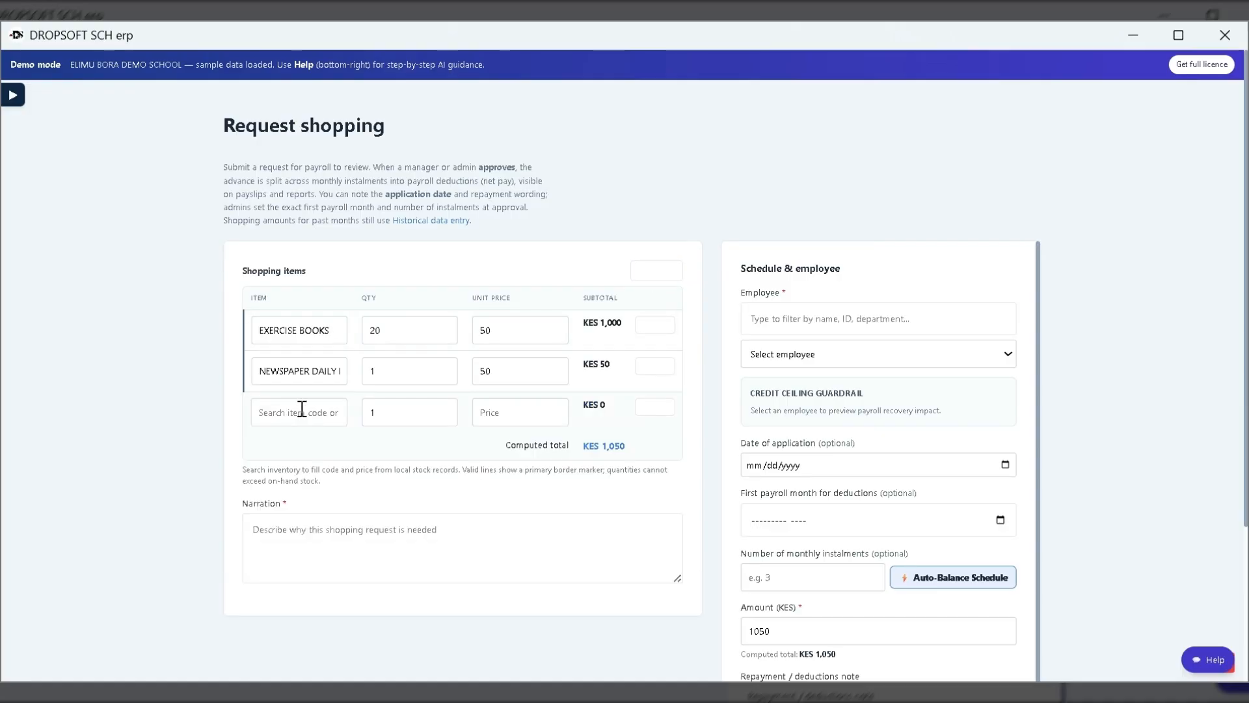
{"action": "left_click", "coordinate": [326, 417]}
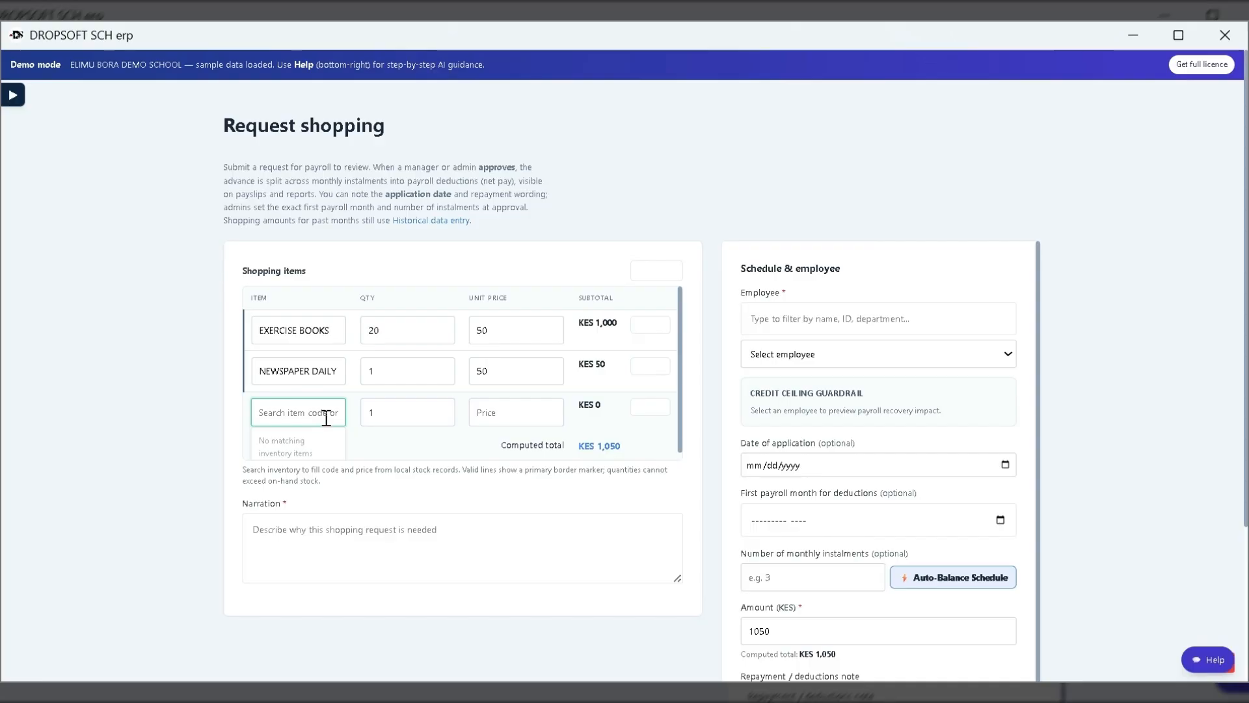
{"action": "type", "text": "PLATE"}
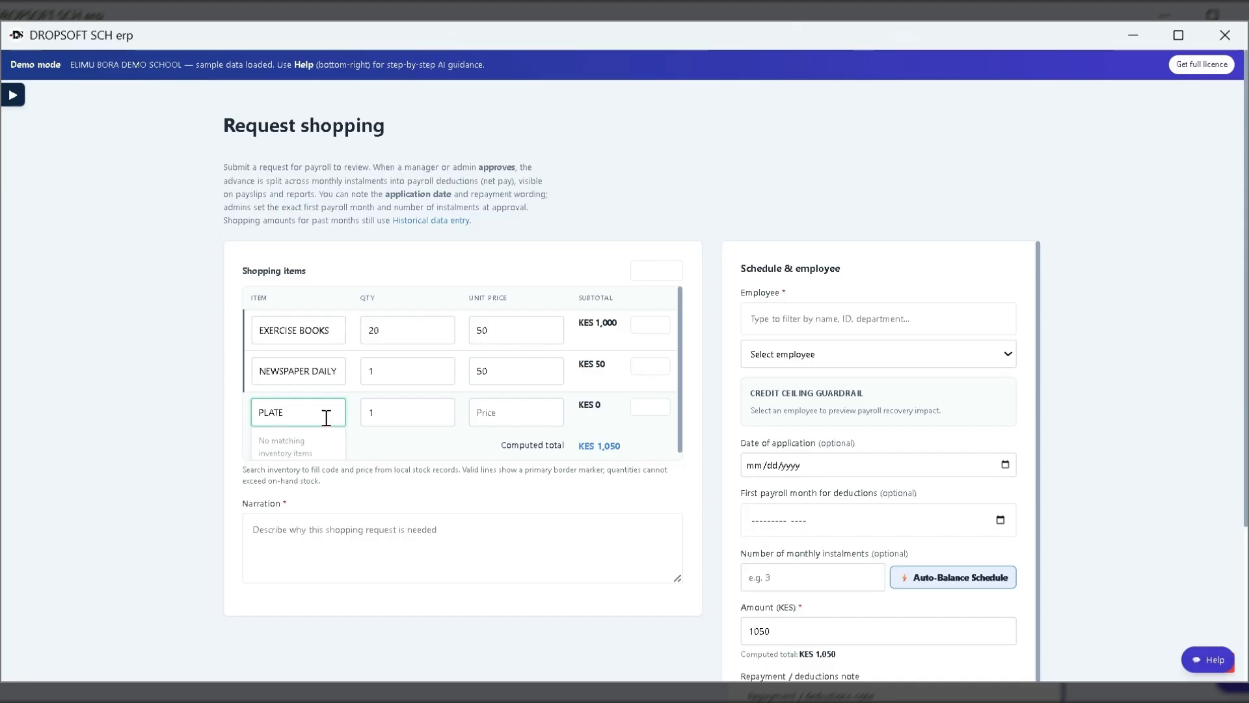
{"action": "type", "text": "PLASTIC"}
{"action": "left_click", "coordinate": [411, 412]}
{"action": "key", "text": "BackSpace"}
{"action": "type", "text": "3"}
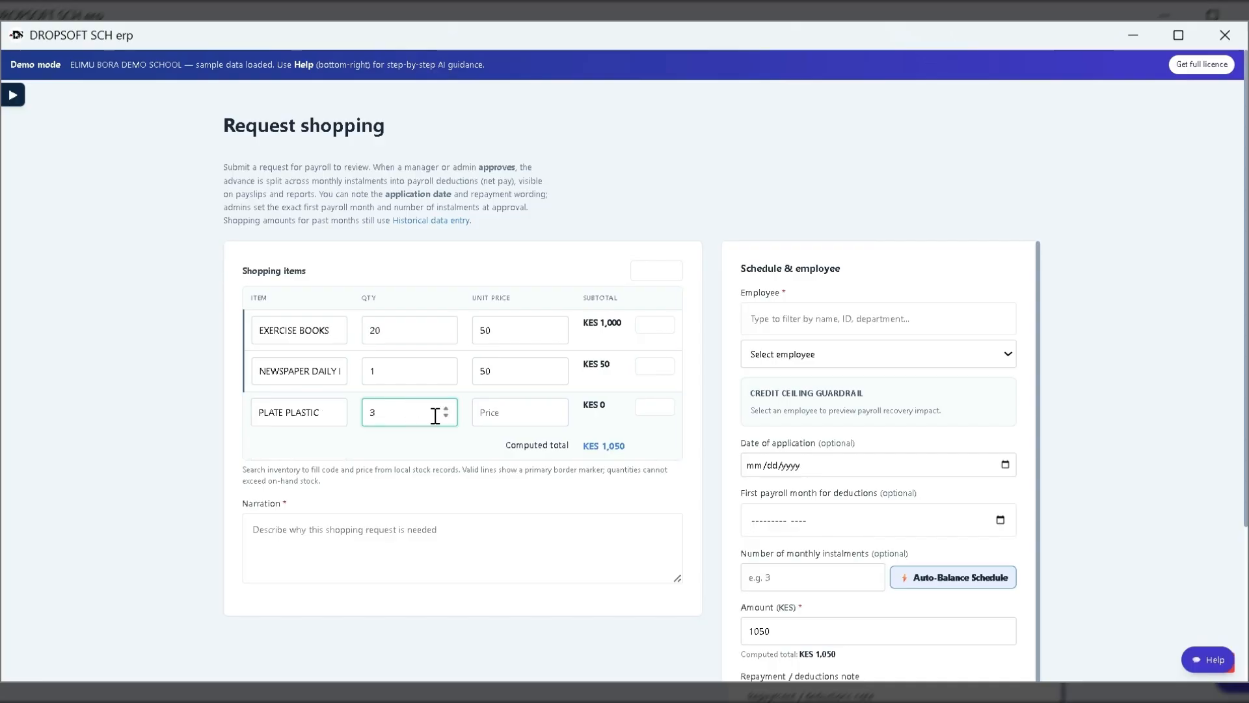
{"action": "left_click", "coordinate": [495, 411]}
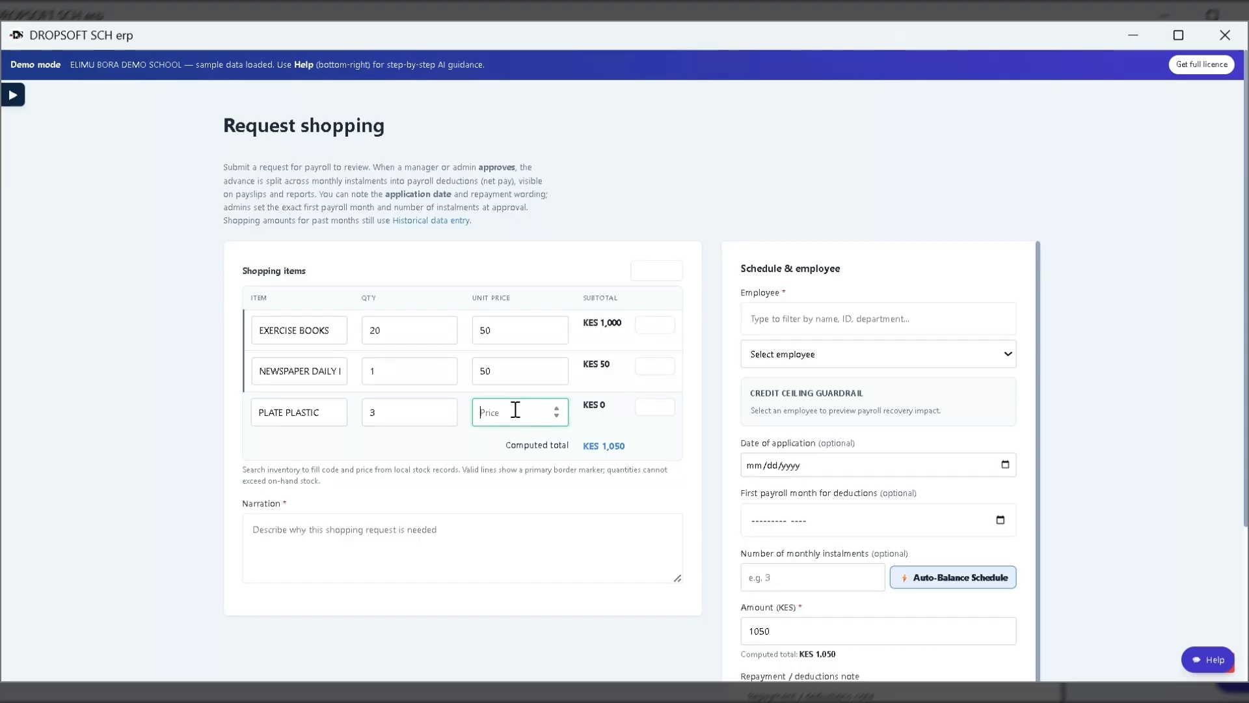
{"action": "type", "text": "150"}
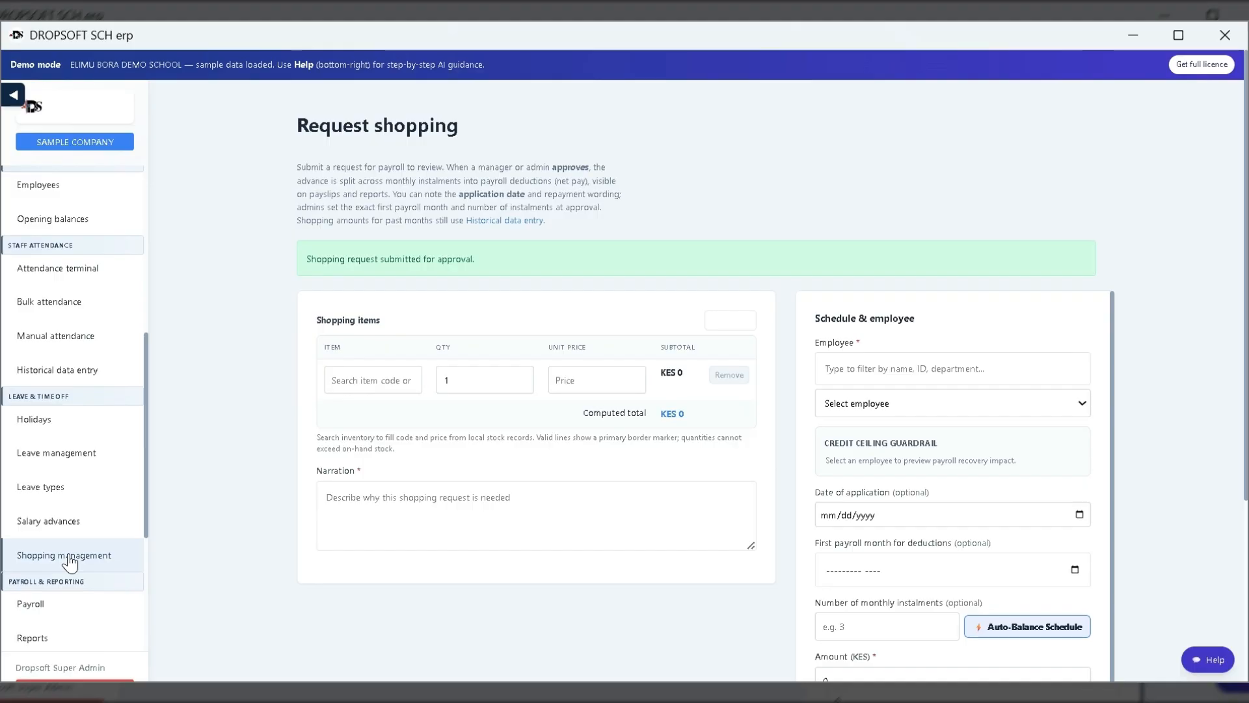
Open the printable form of the pending shopping request in shopping management
{"action": "left_click", "coordinate": [69, 558]}
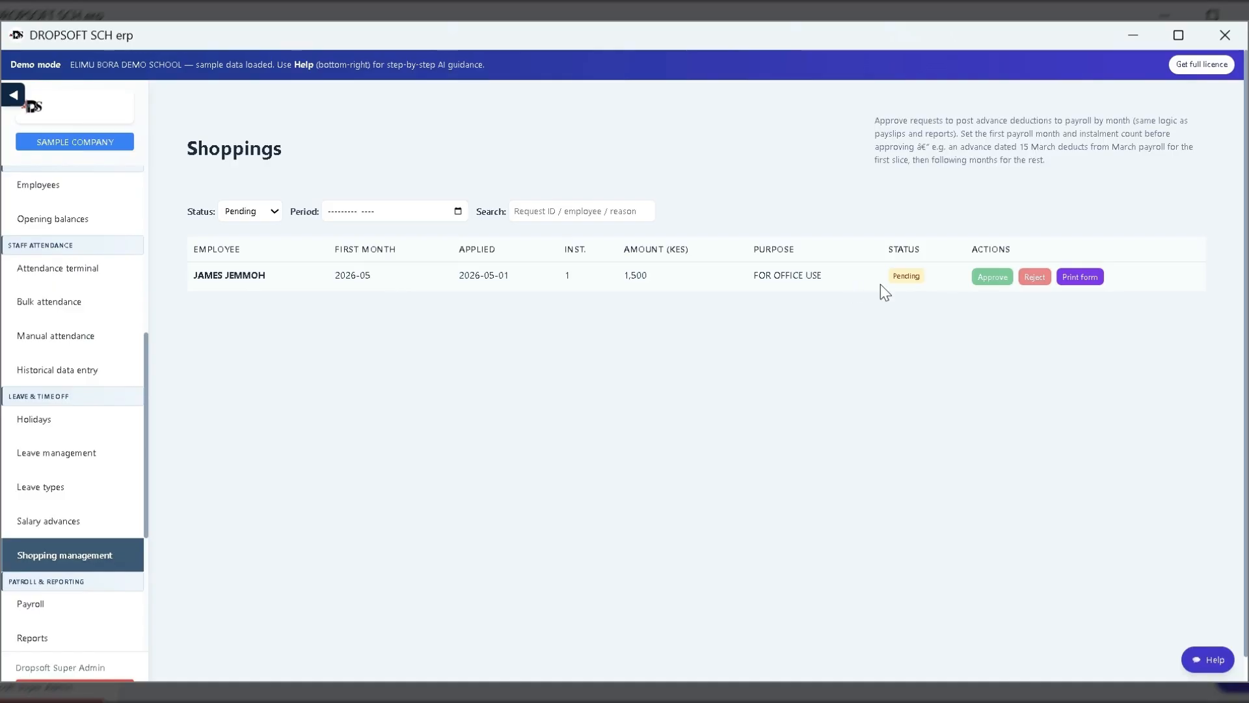
{"action": "left_click", "coordinate": [1080, 280]}
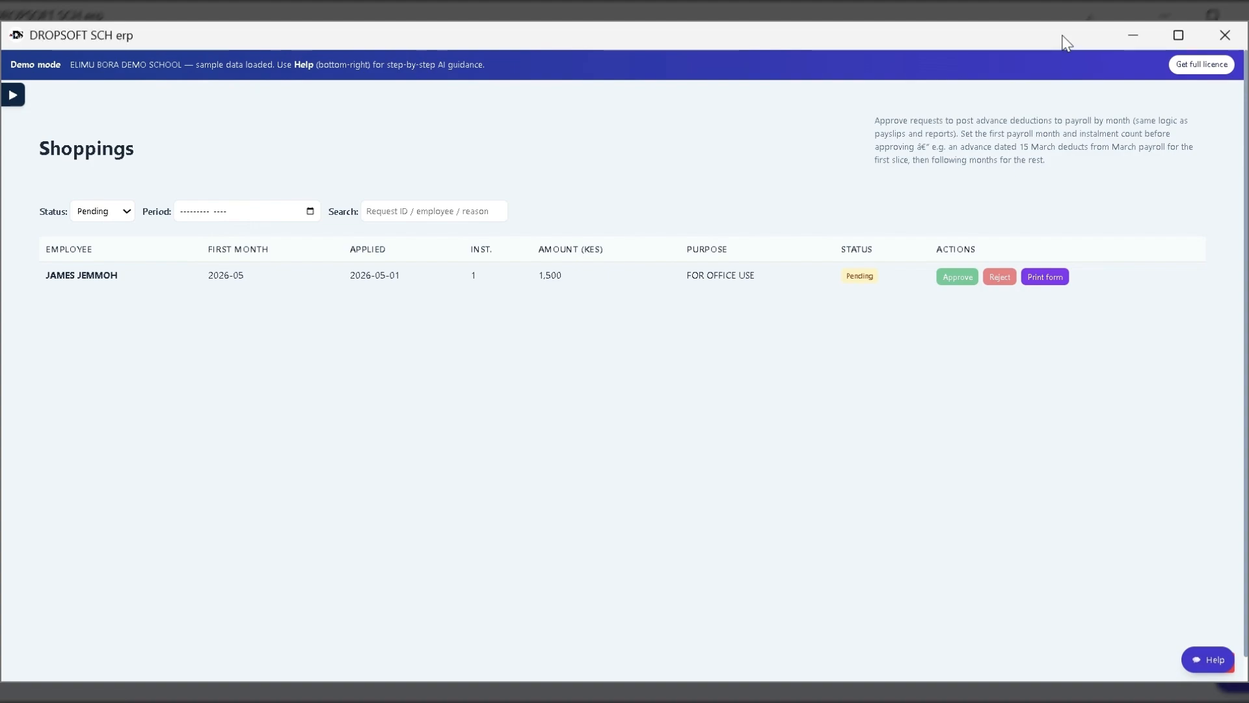
Review the January 2026 attendance history of the Sales & Marketing employee, down to the month's earliest records
{"action": "left_click", "coordinate": [13, 95]}
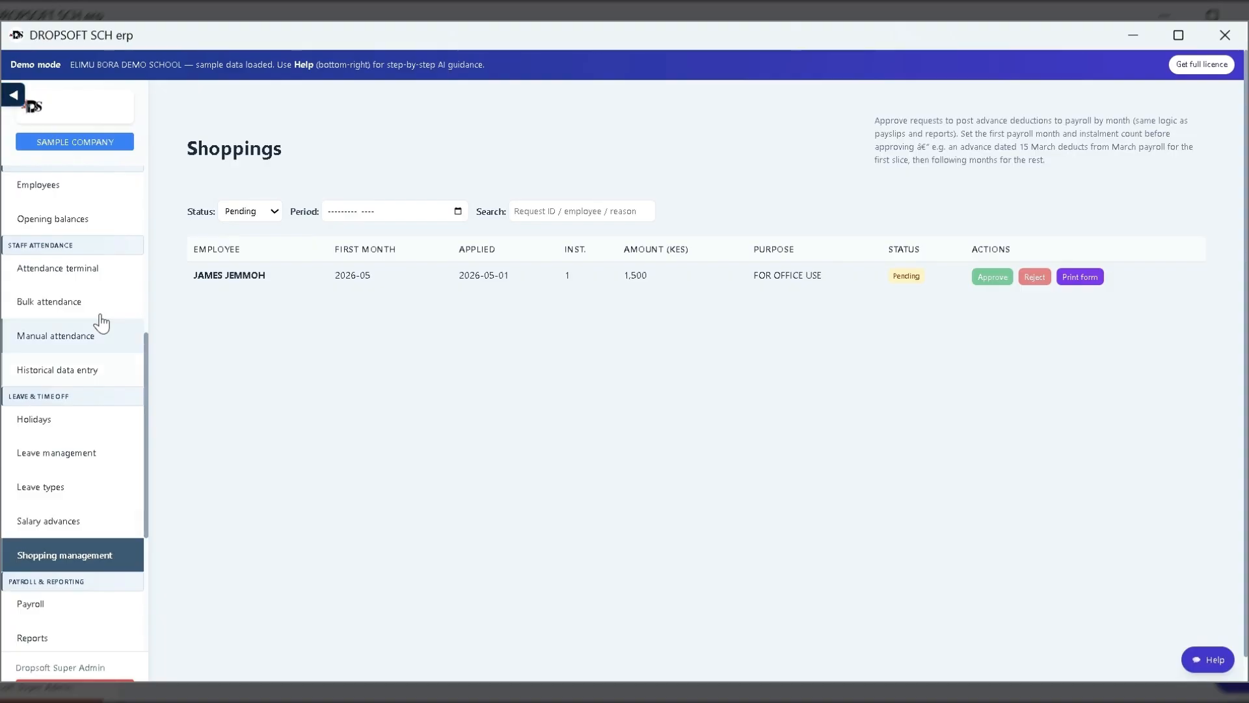
{"action": "scroll", "coordinate": [91, 345], "scroll_direction": "up", "scroll_amount": 3}
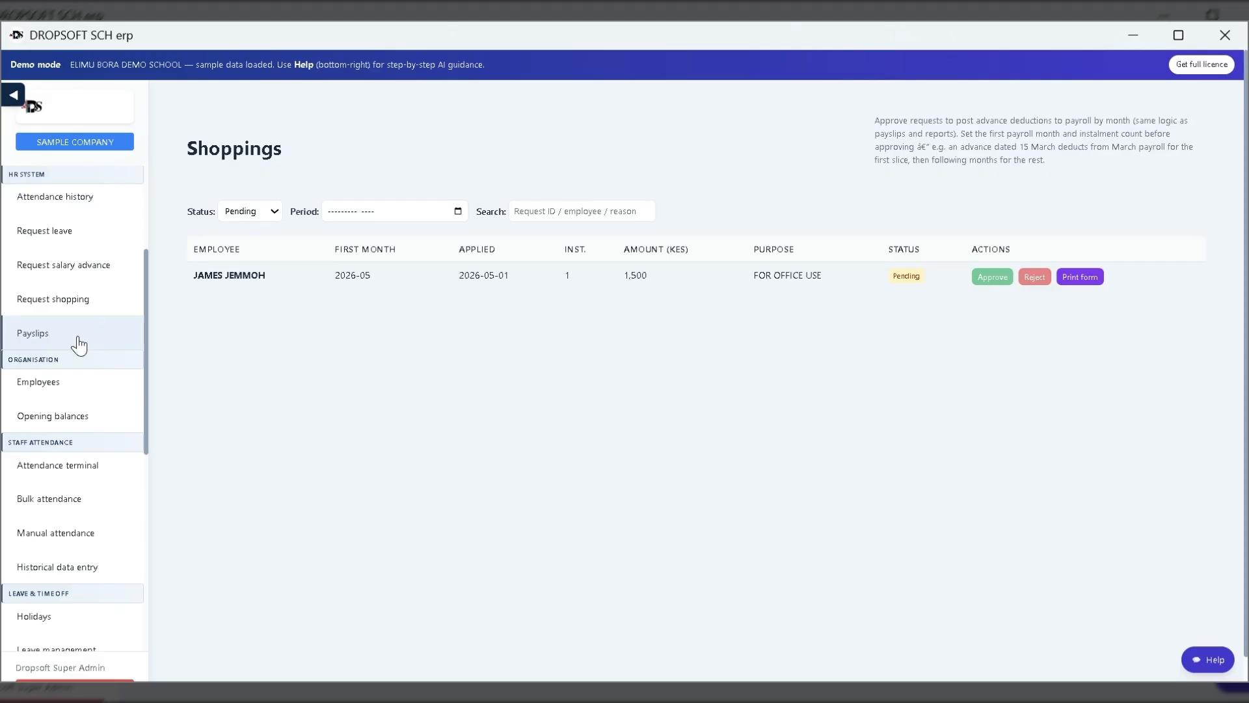
{"action": "left_click", "coordinate": [99, 205]}
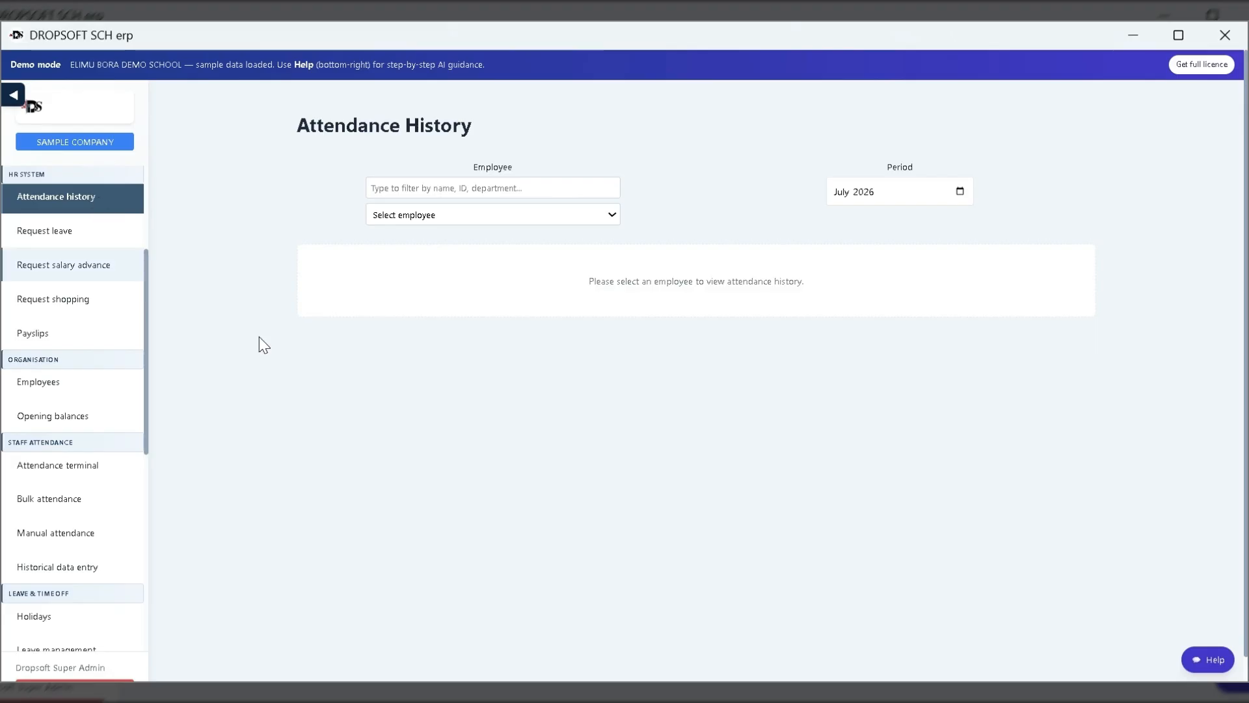
{"action": "left_click", "coordinate": [611, 215]}
{"action": "left_click", "coordinate": [580, 275]}
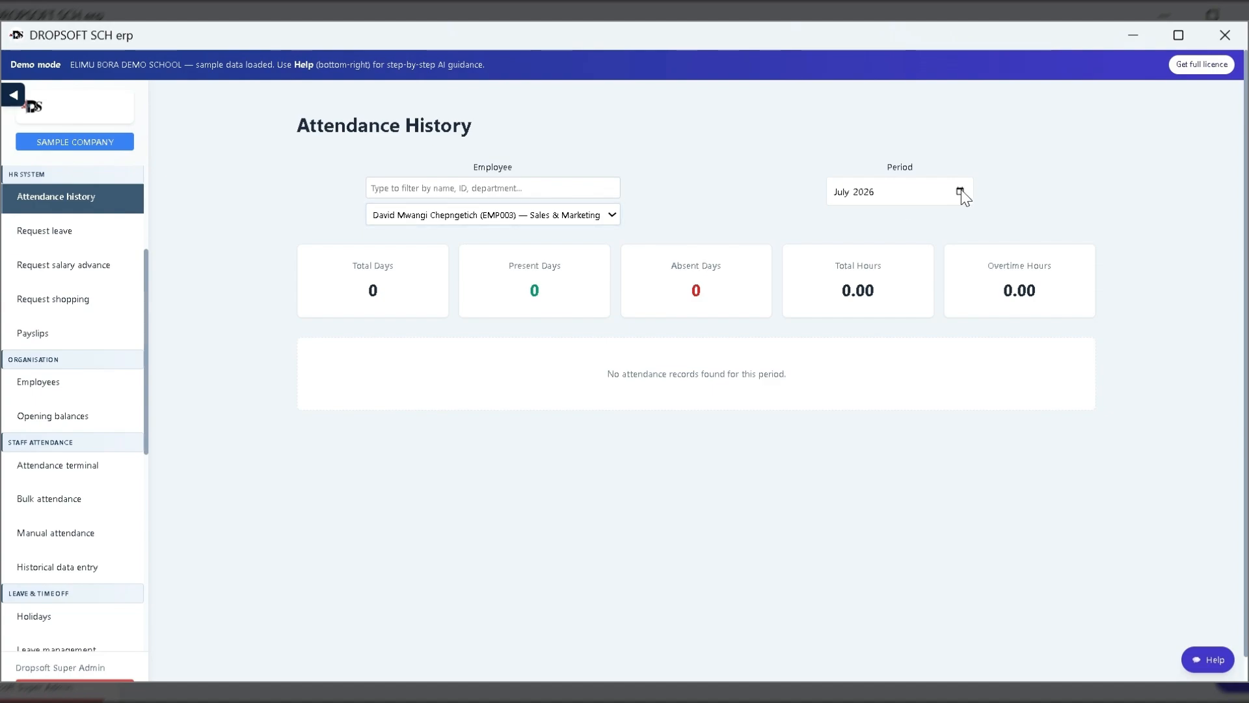
{"action": "left_click", "coordinate": [845, 241]}
{"action": "scroll", "coordinate": [619, 407], "scroll_direction": "down", "scroll_amount": 2}
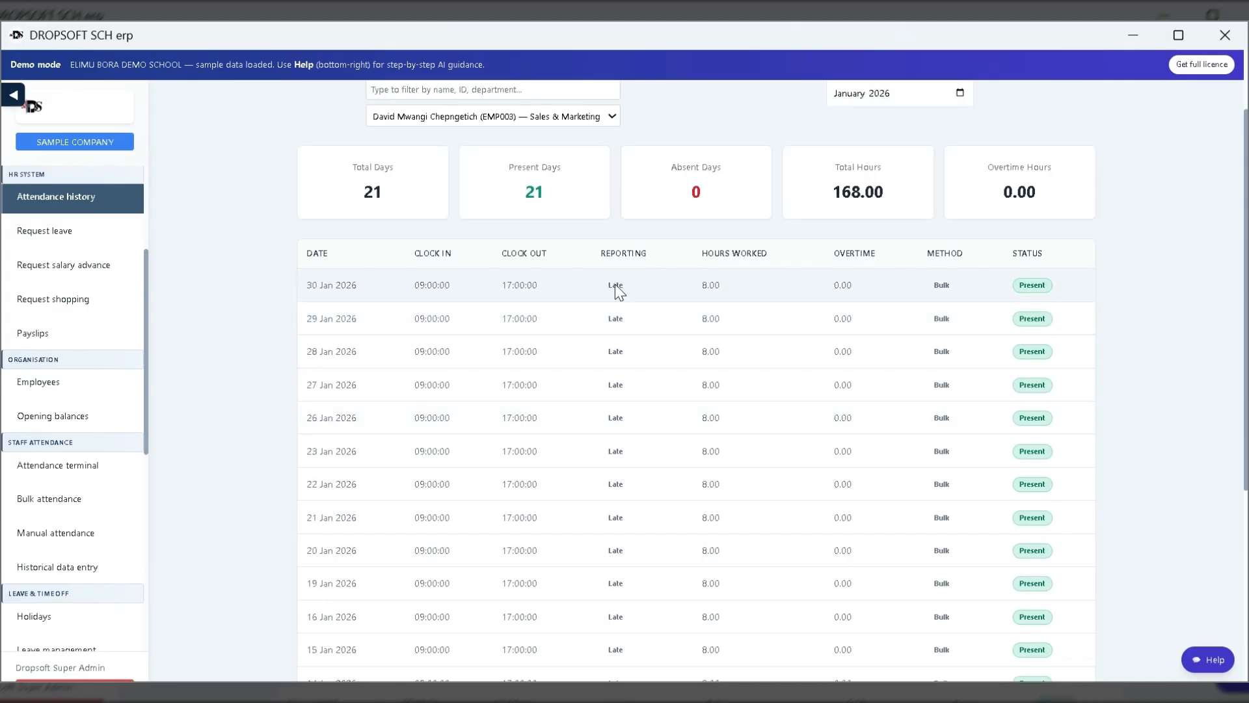
{"action": "scroll", "coordinate": [629, 418], "scroll_direction": "down", "scroll_amount": 1}
{"action": "scroll", "coordinate": [630, 419], "scroll_direction": "down", "scroll_amount": 3}
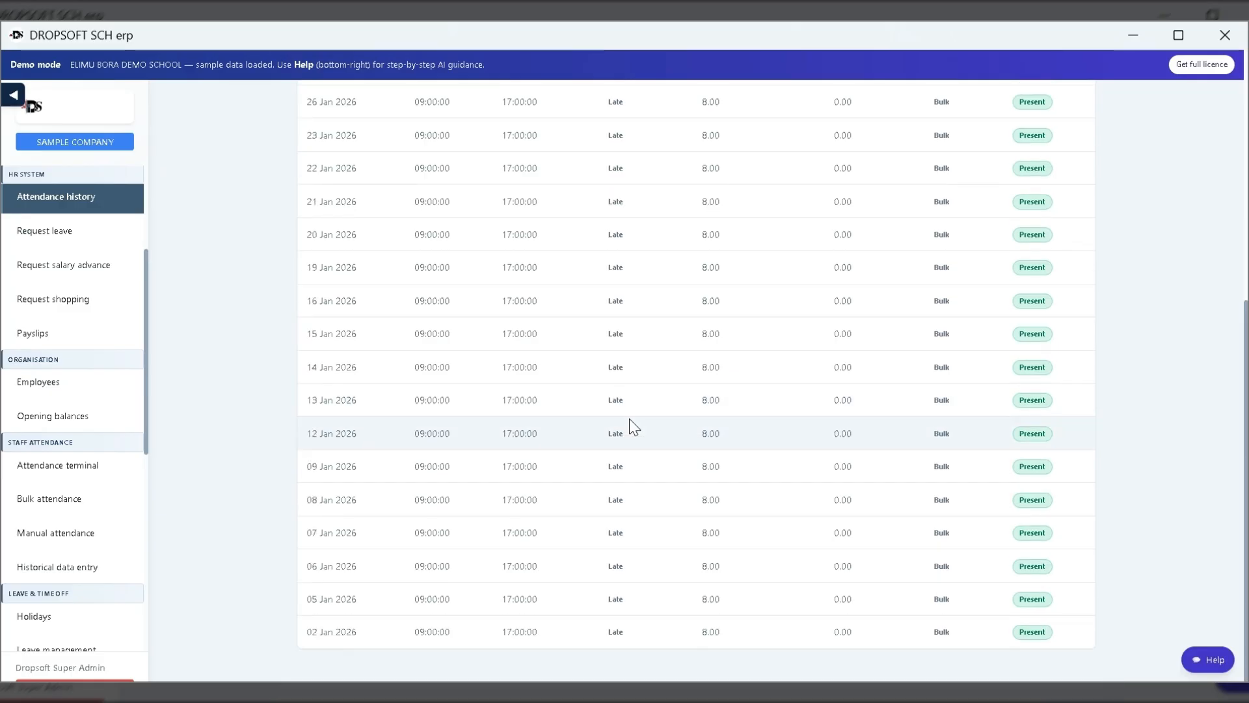
Switch the attendance history to the next listed employee, in Operations, and review all of that employee's January 2026 records
{"action": "scroll", "coordinate": [630, 419], "scroll_direction": "up", "scroll_amount": 1}
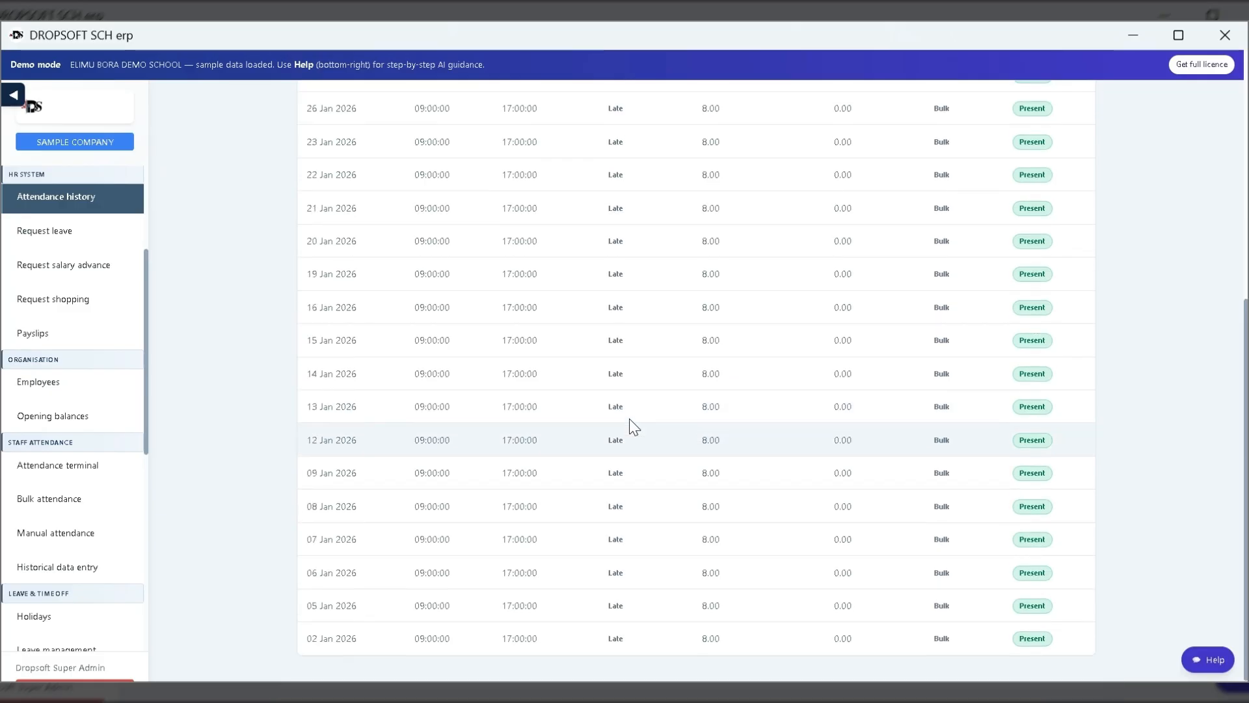
{"action": "scroll", "coordinate": [630, 419], "scroll_direction": "up", "scroll_amount": 4}
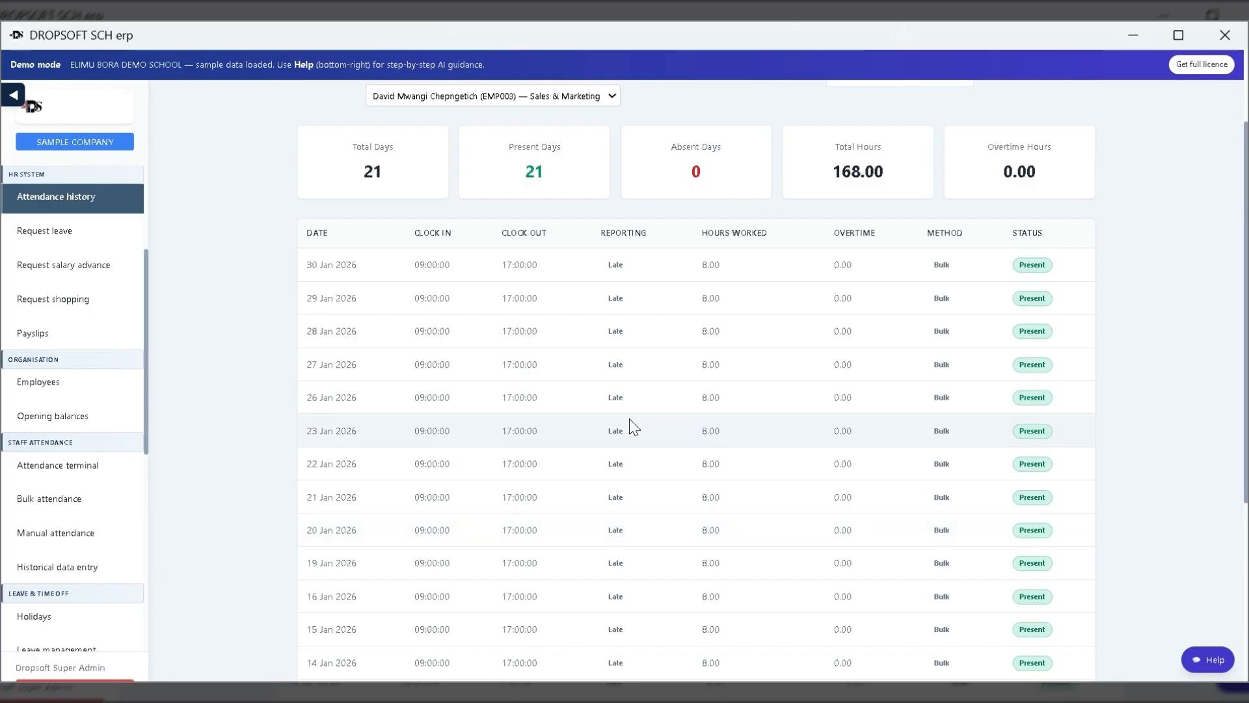
{"action": "scroll", "coordinate": [629, 421], "scroll_direction": "up", "scroll_amount": 1}
{"action": "scroll", "coordinate": [630, 420], "scroll_direction": "up", "scroll_amount": 2}
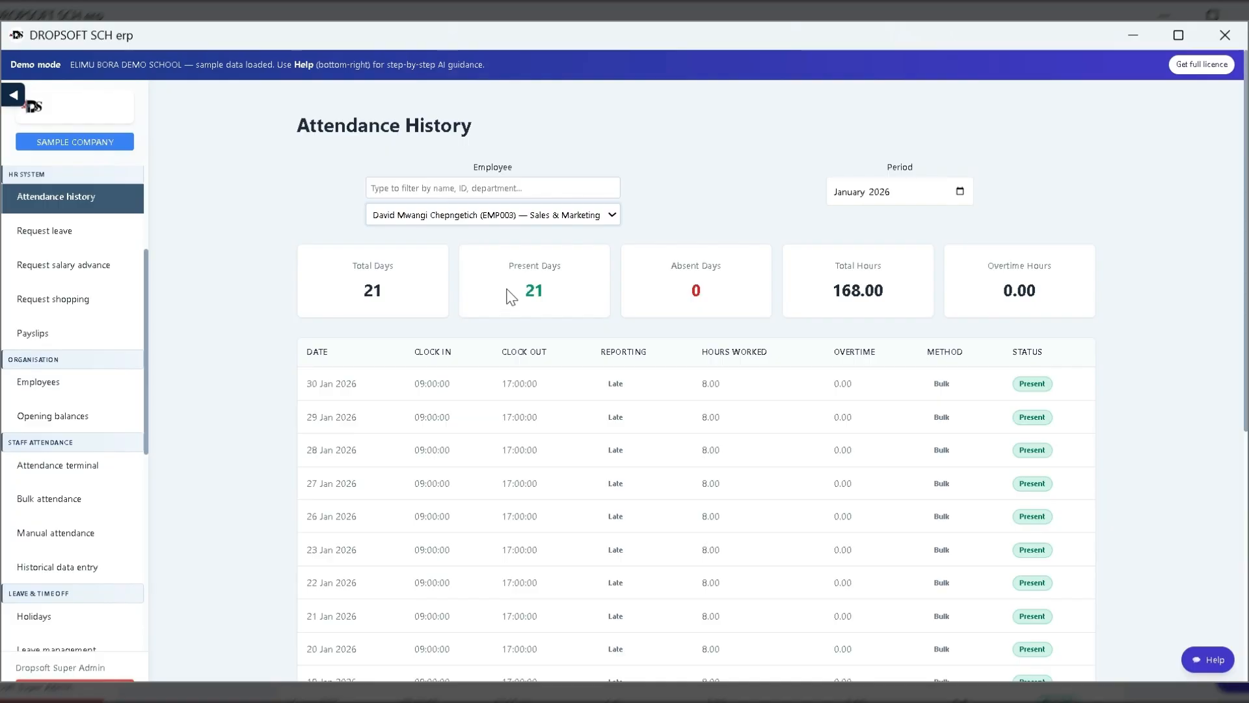
{"action": "key", "text": "Down"}
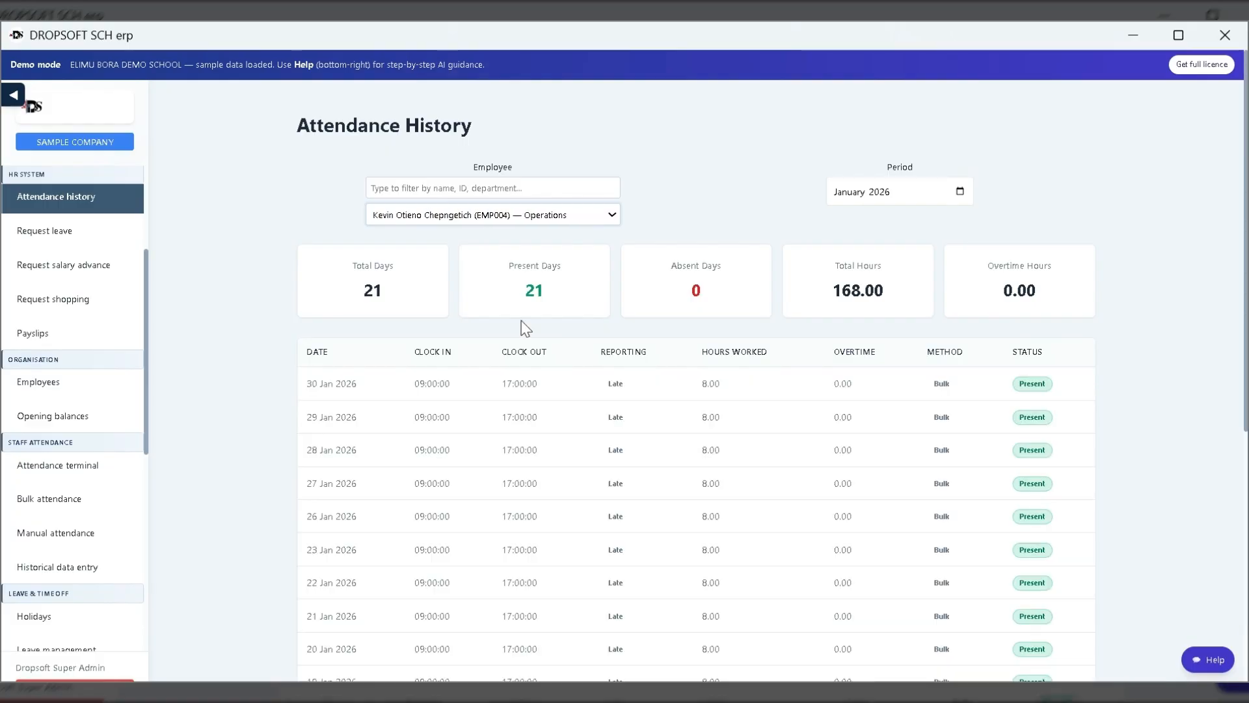
{"action": "scroll", "coordinate": [514, 306], "scroll_direction": "down", "scroll_amount": 6}
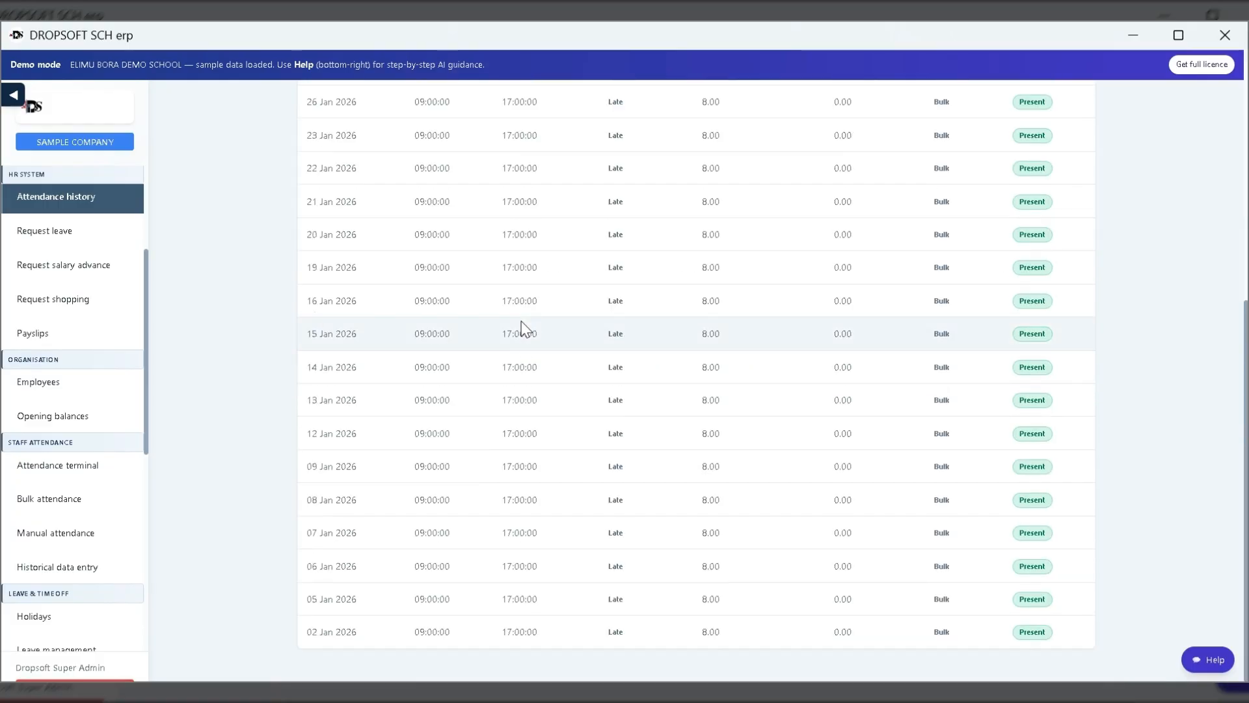
{"action": "scroll", "coordinate": [521, 321], "scroll_direction": "up", "scroll_amount": 1}
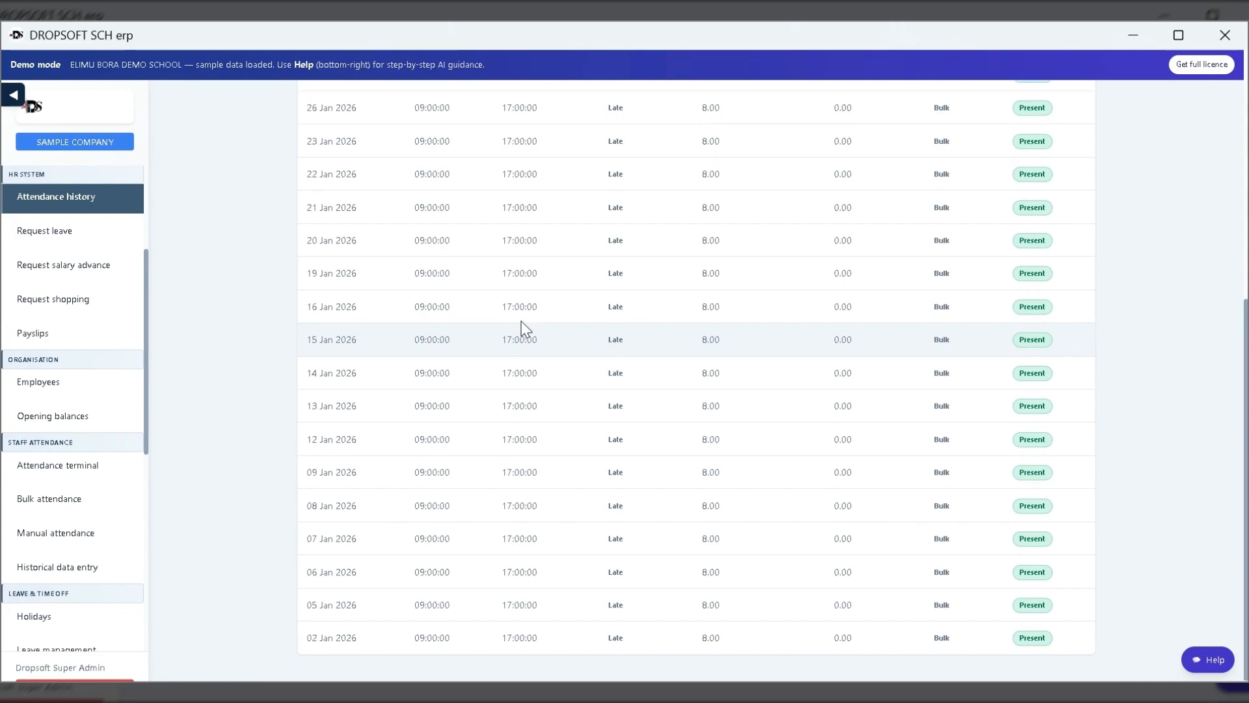
{"action": "scroll", "coordinate": [521, 322], "scroll_direction": "up", "scroll_amount": 6}
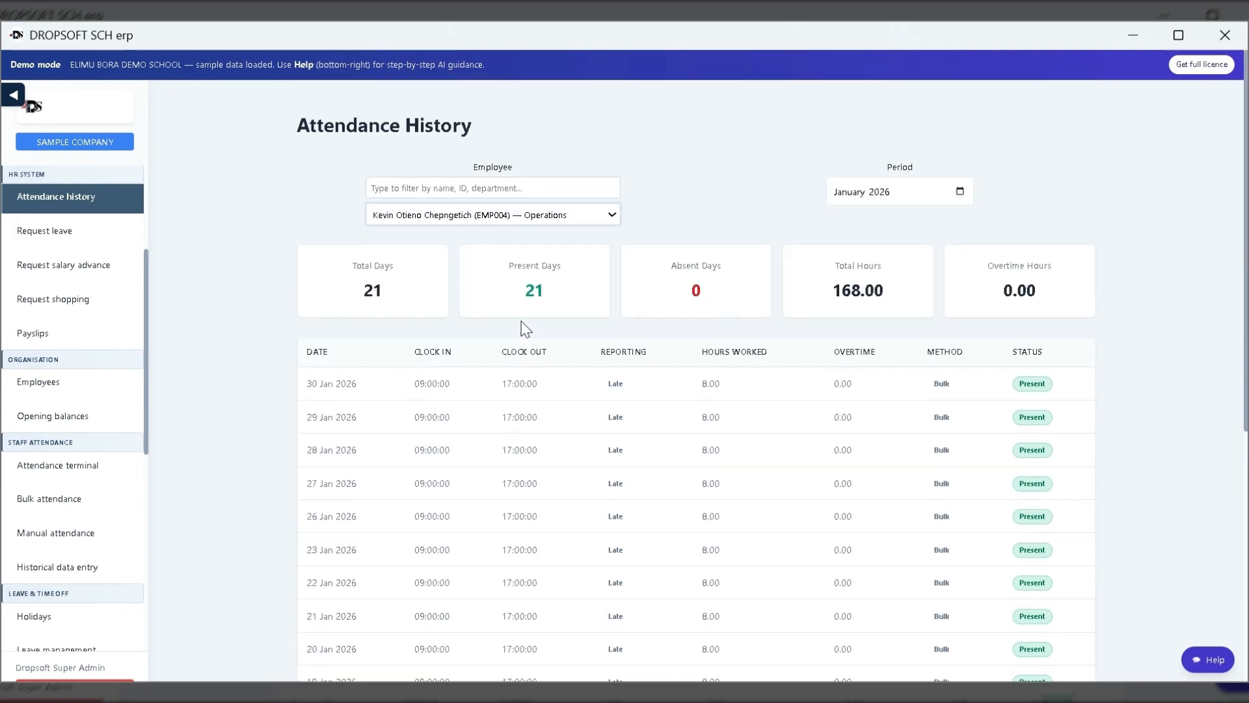